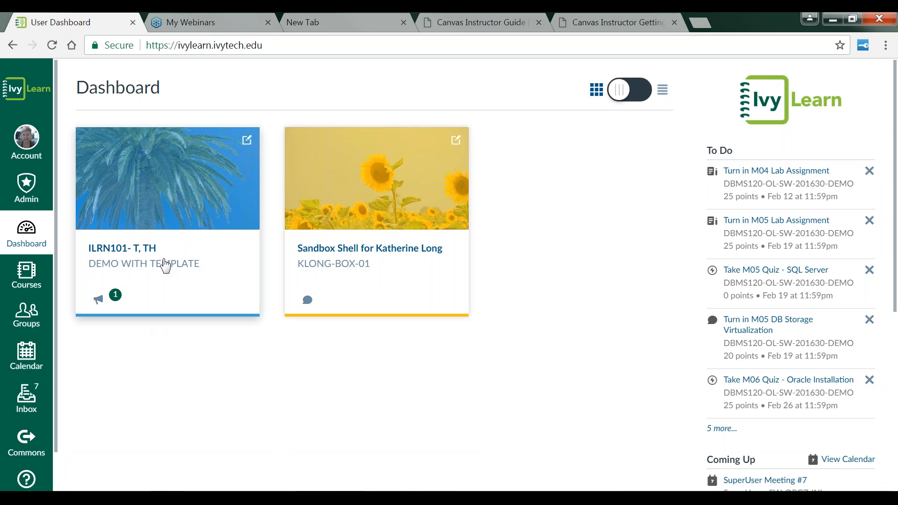
Step: Open the ILRN101- T, TH course and scroll through its home page with module buttons
left_click(162, 262)
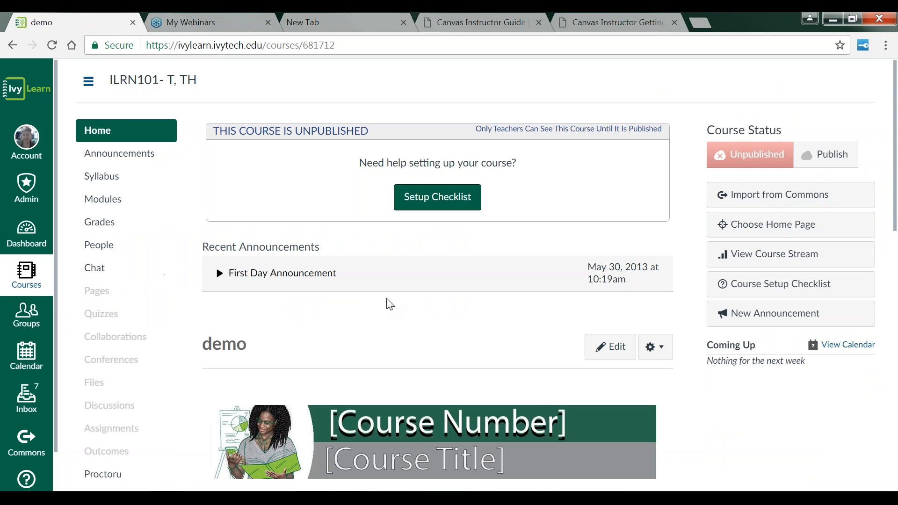
scroll(388, 305, "down", 2)
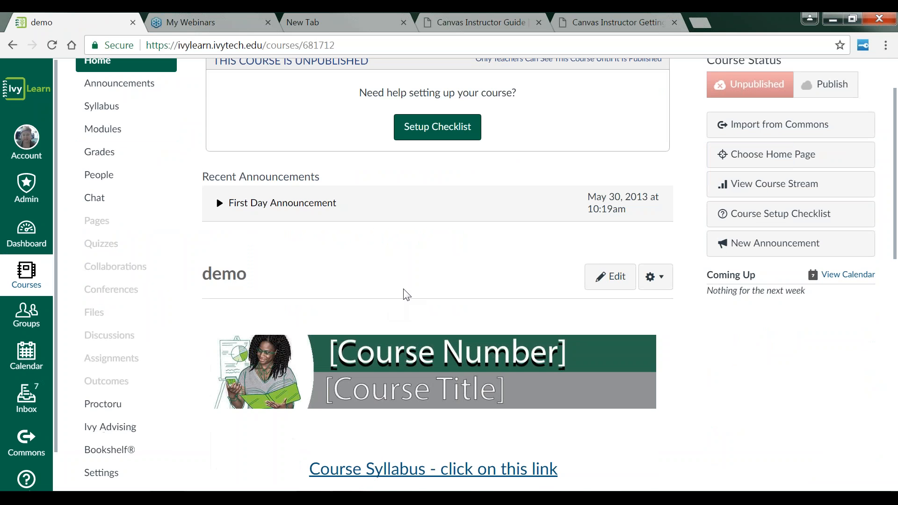
scroll(406, 295, "down", 8)
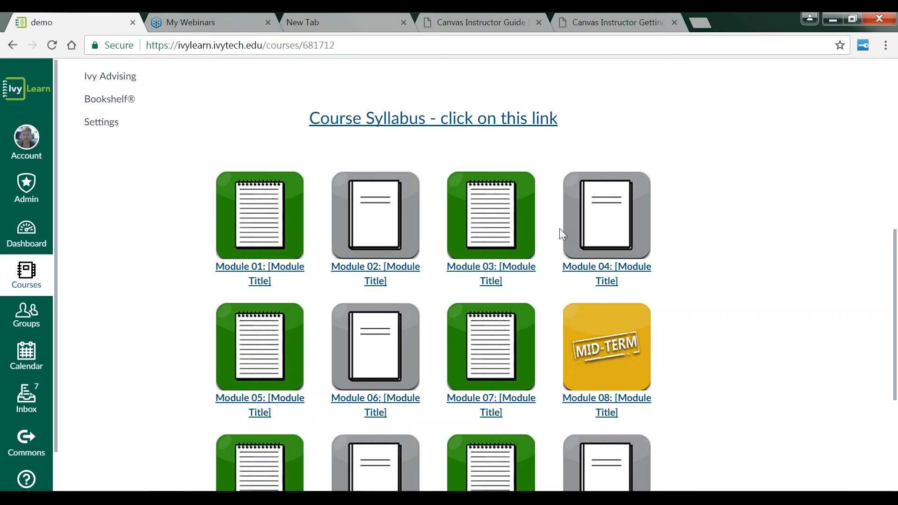
scroll(559, 228, "up", 4)
scroll(320, 189, "up", 3)
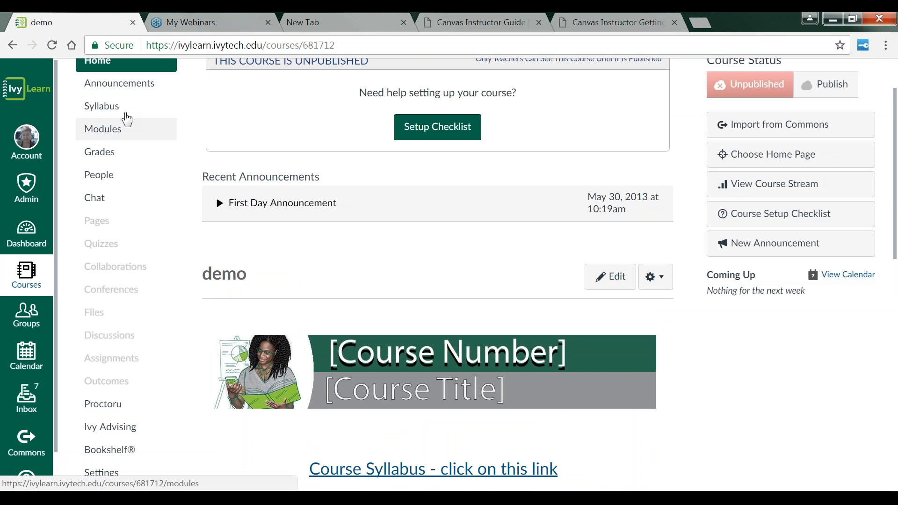
Step: Open the course syllabus, review its contact information section, and return to the dashboard
left_click(97, 112)
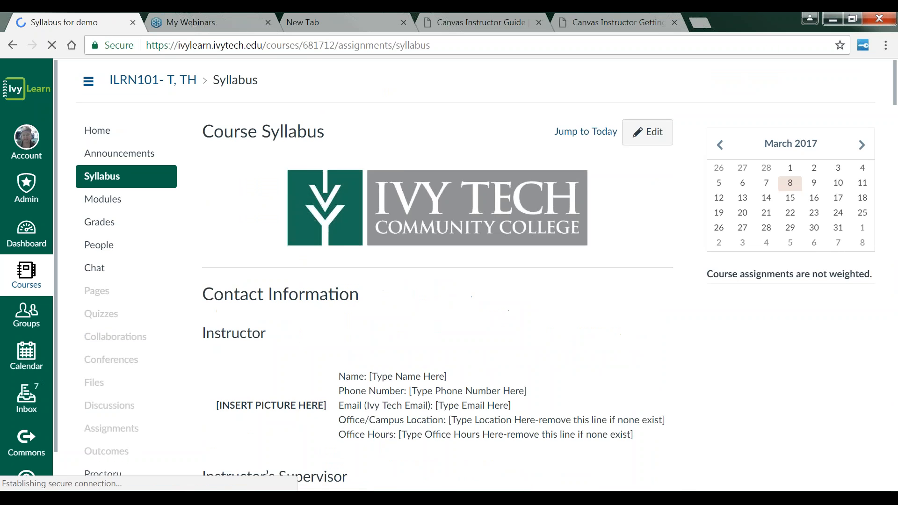
scroll(454, 278, "down", 2)
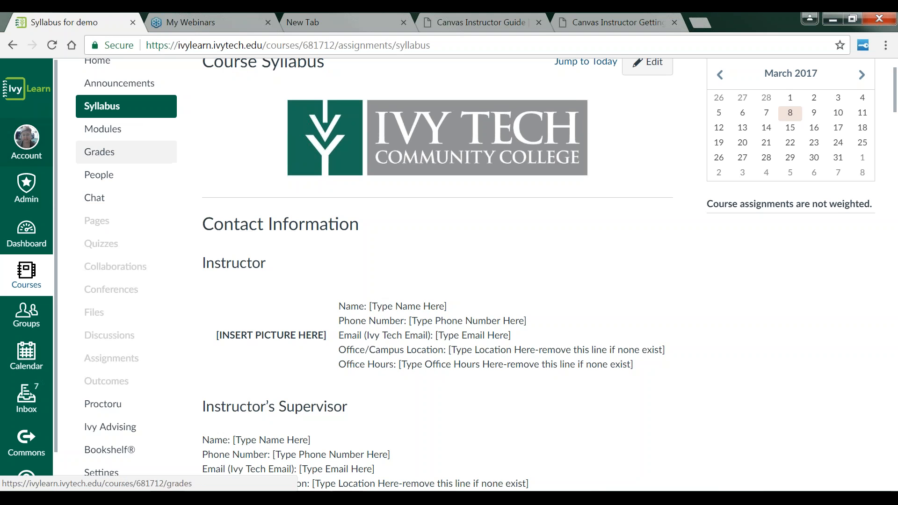
scroll(614, 342, "down", 6)
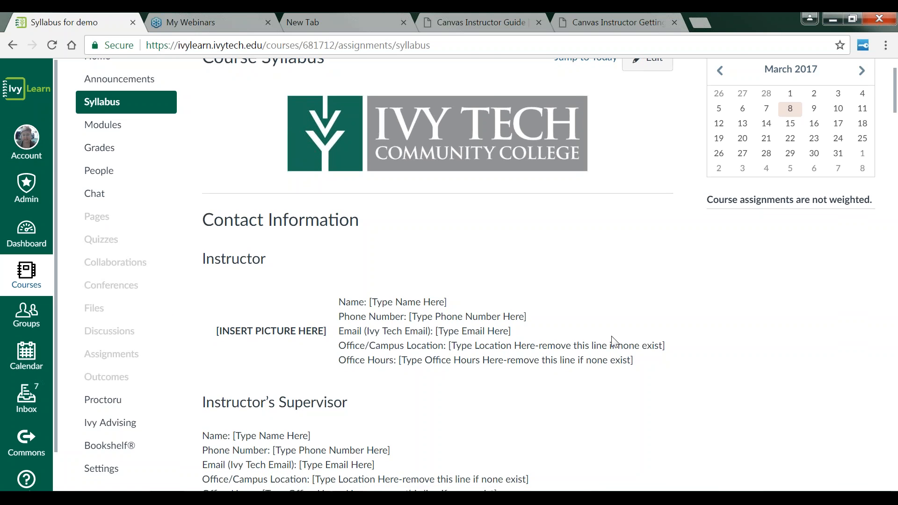
scroll(614, 342, "up", 7)
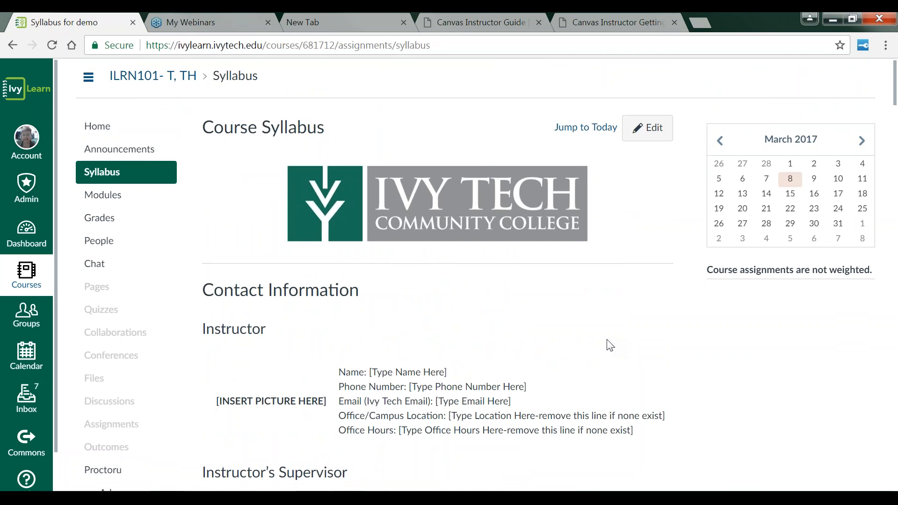
scroll(608, 345, "down", 2)
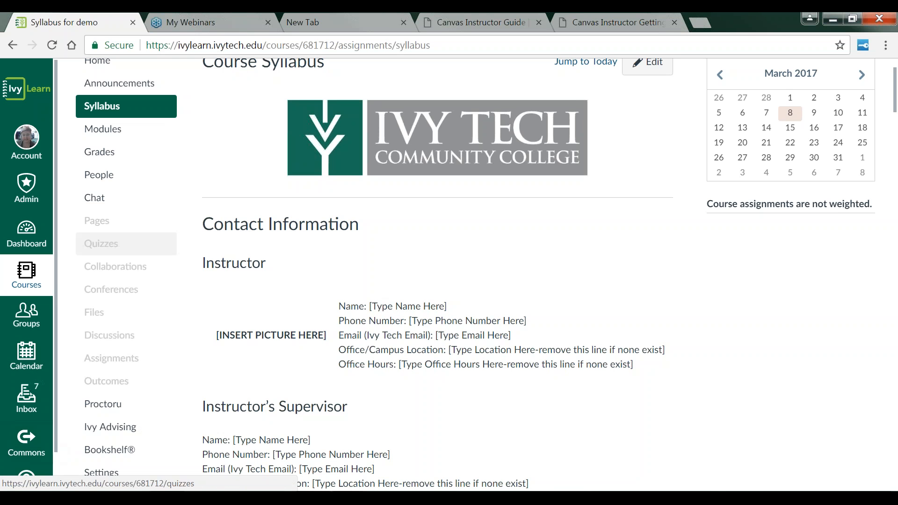
left_click(27, 234)
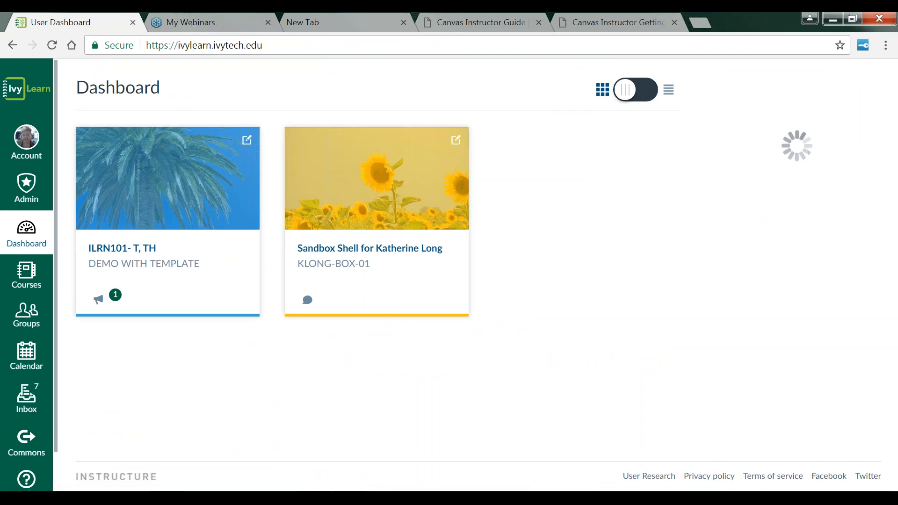
Step: Open the klong-BOX-01 sandbox course and scroll through its home page and navigation
left_click(370, 241)
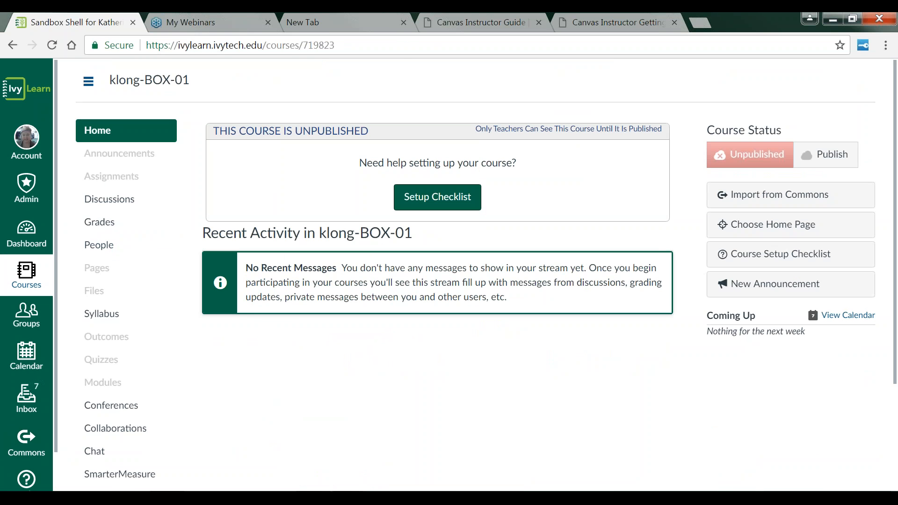
scroll(429, 335, "down", 3)
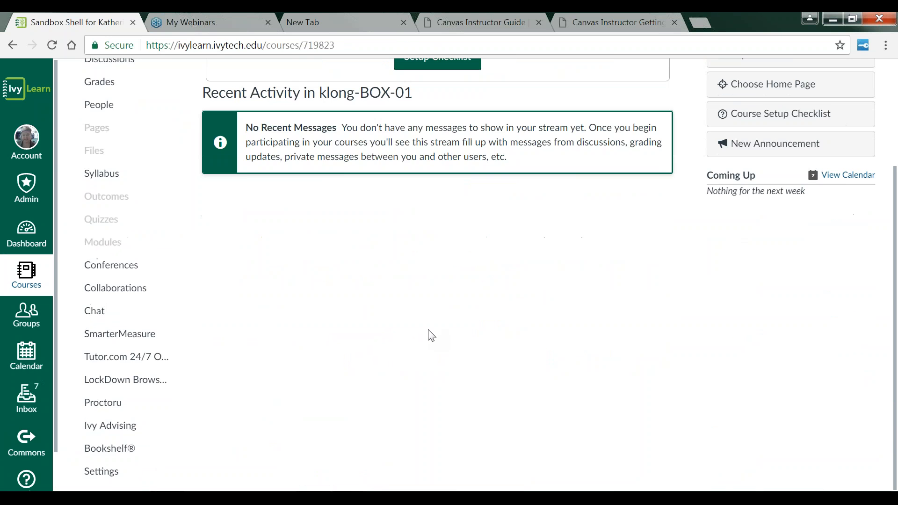
scroll(429, 335, "up", 2)
scroll(135, 187, "down", 2)
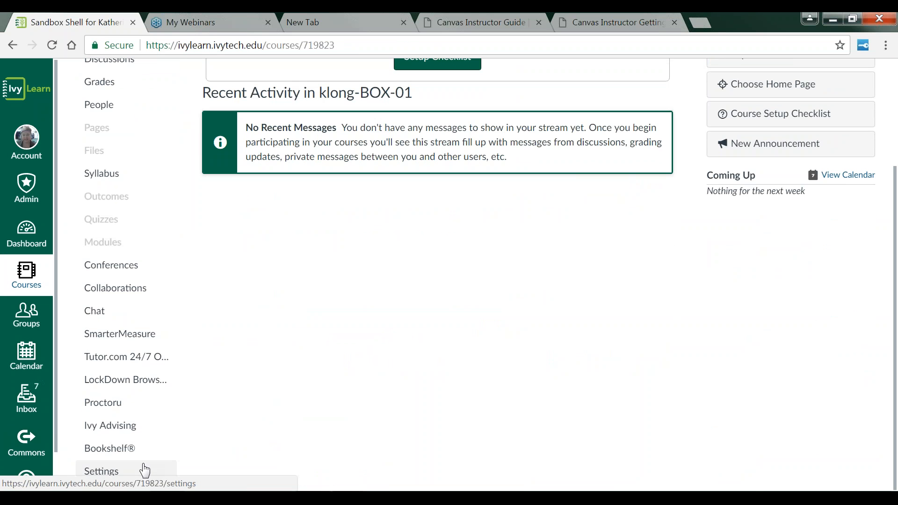
scroll(341, 411, "up", 3)
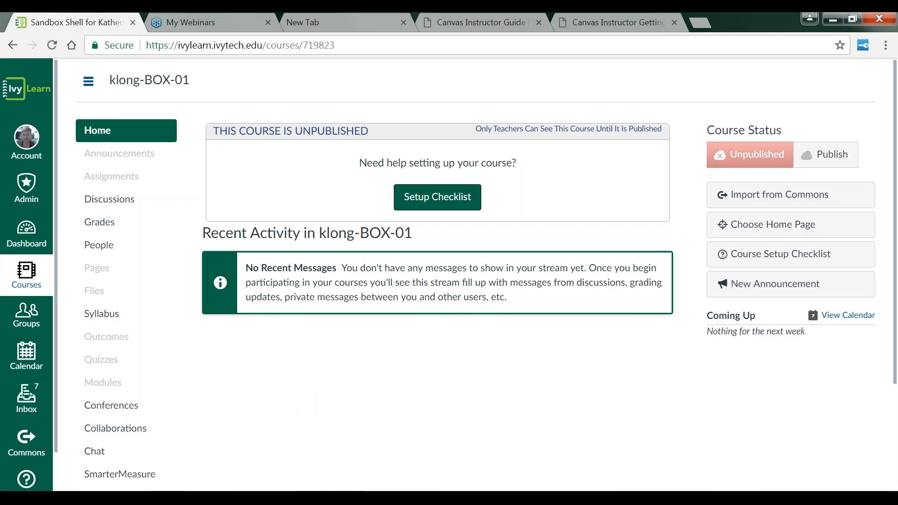
Step: Open Commons, turn off Show Public Resources, and browse the shared course resources
left_click(28, 447)
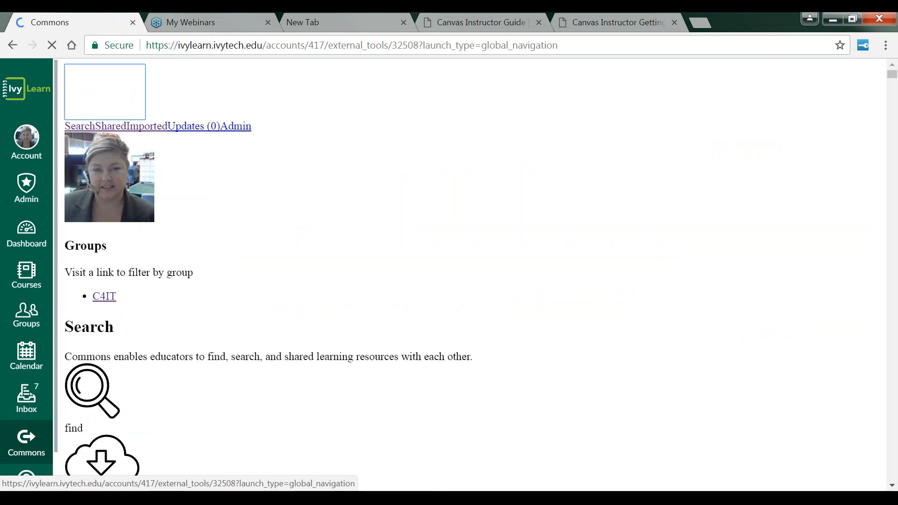
left_click(28, 450)
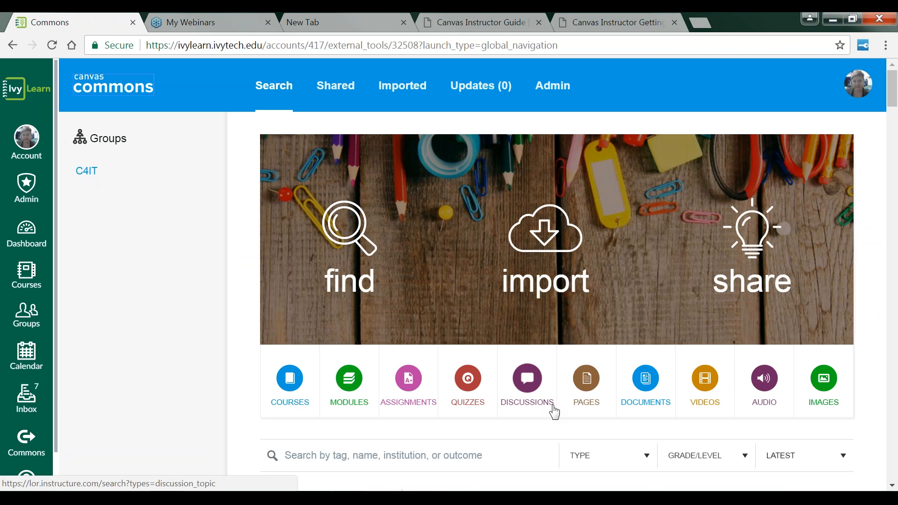
scroll(355, 262, "down", 3)
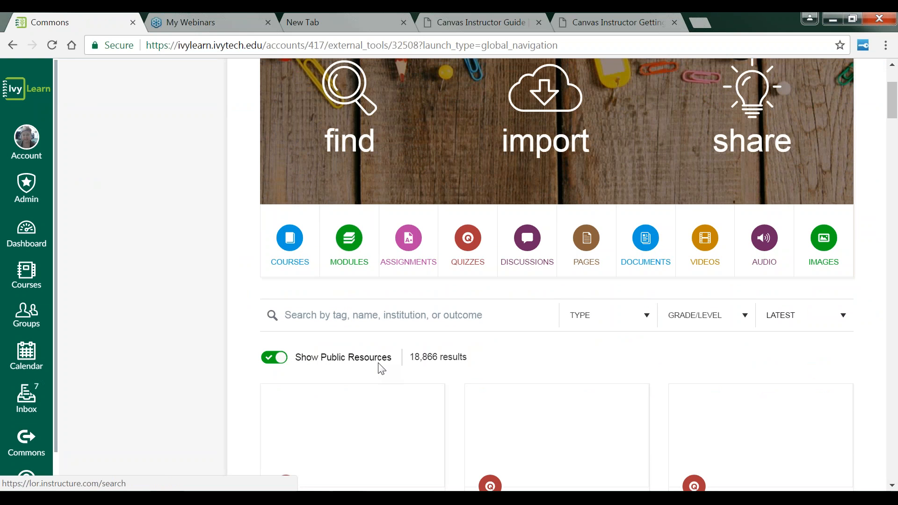
left_click(269, 366)
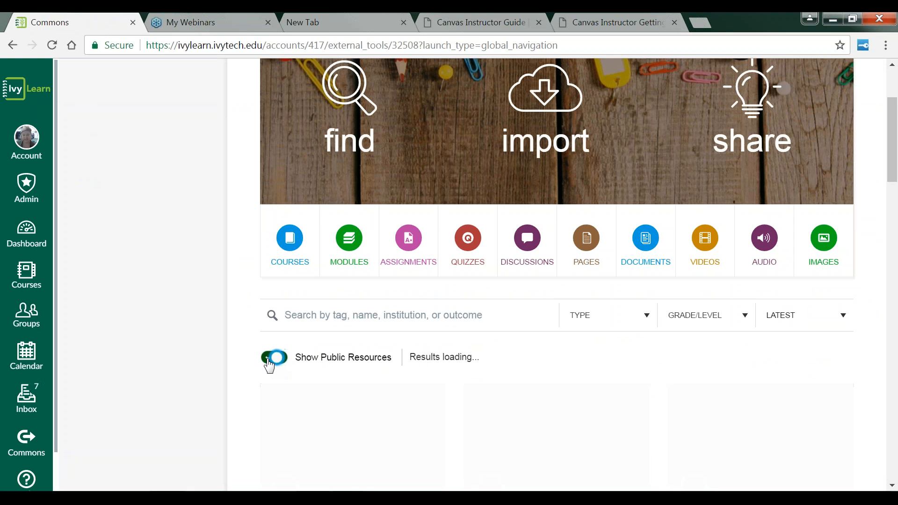
scroll(504, 356, "down", 2)
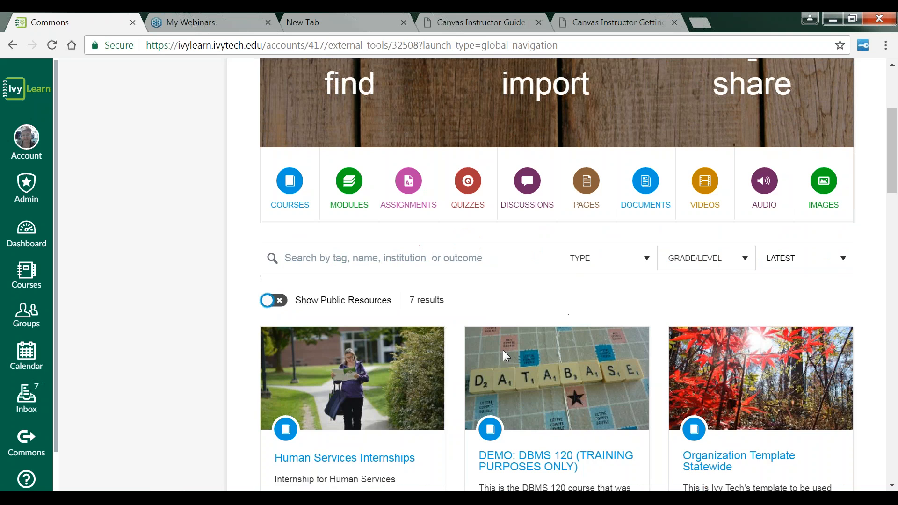
scroll(503, 356, "down", 1)
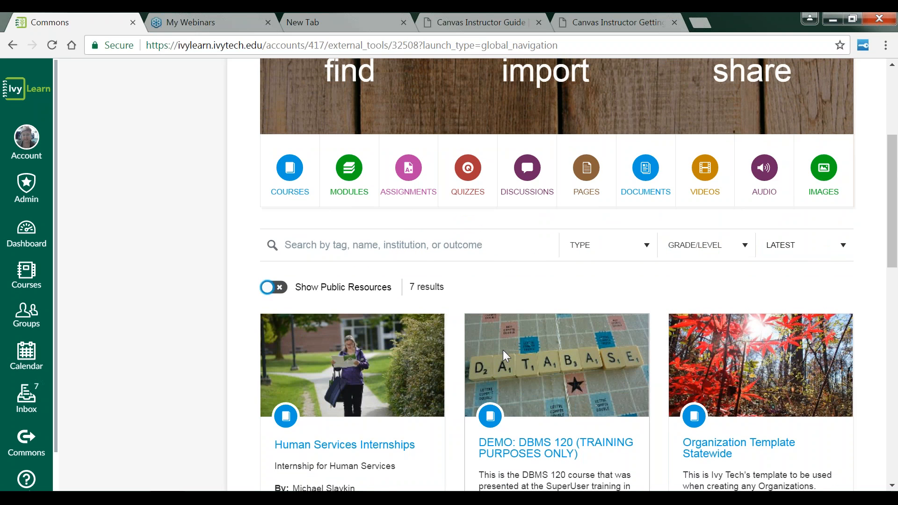
scroll(503, 350, "down", 5)
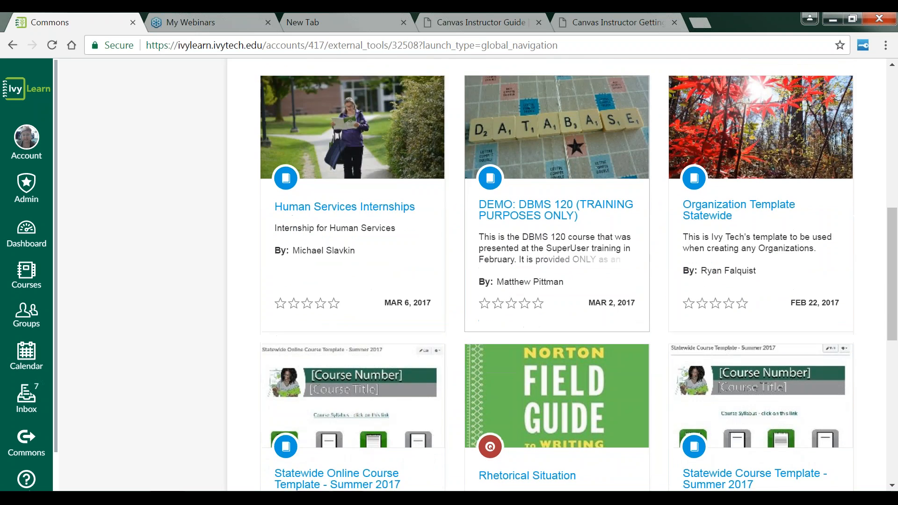
scroll(372, 277, "down", 4)
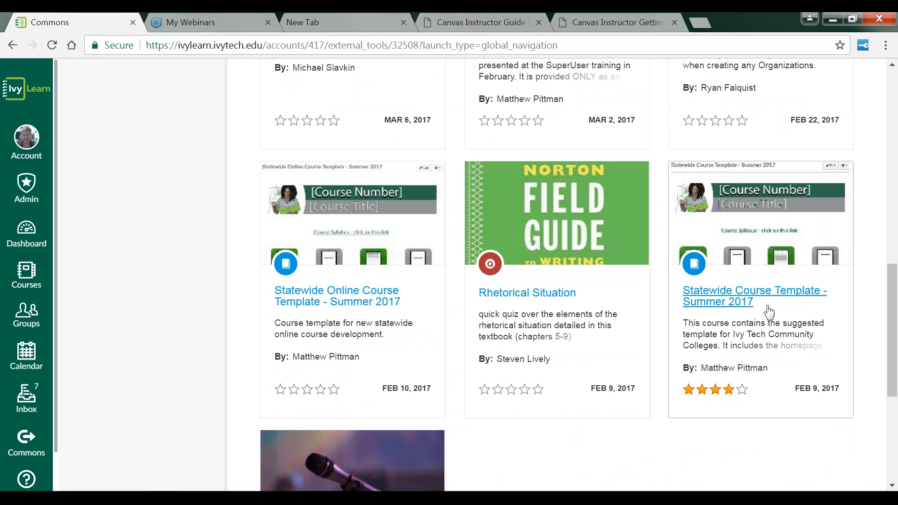
Step: Open the Statewide Course Template - Summer 2017 resource and select the sandbox shell course as the import target
left_click(755, 304)
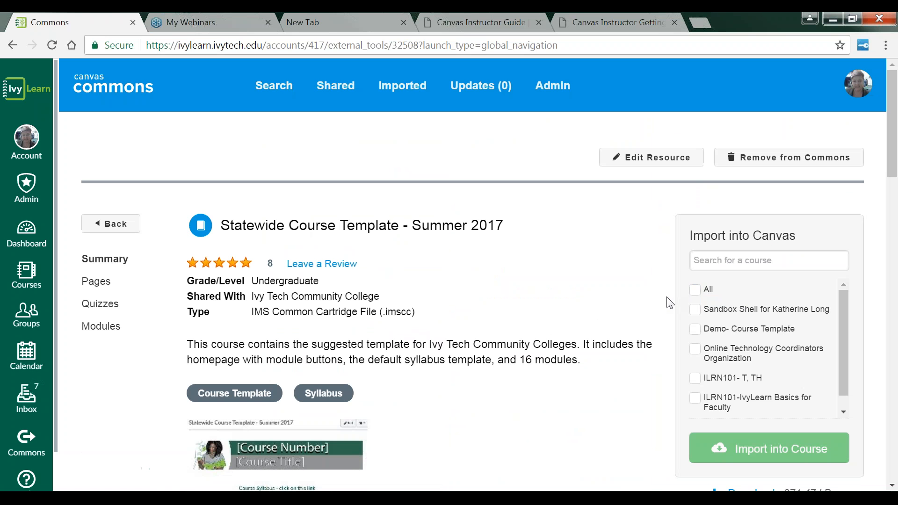
left_click(696, 310)
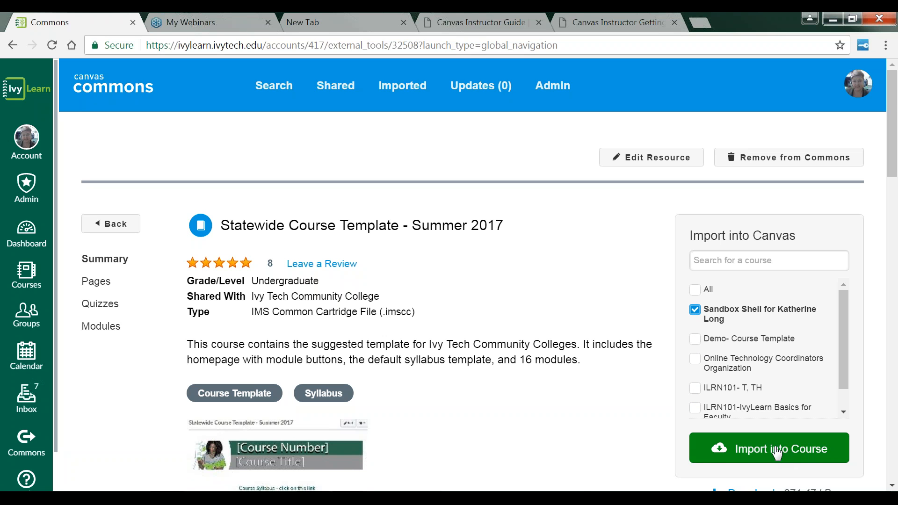
Step: Return to the dashboard, open the sandbox shell course, and scroll through its home page
left_click(32, 244)
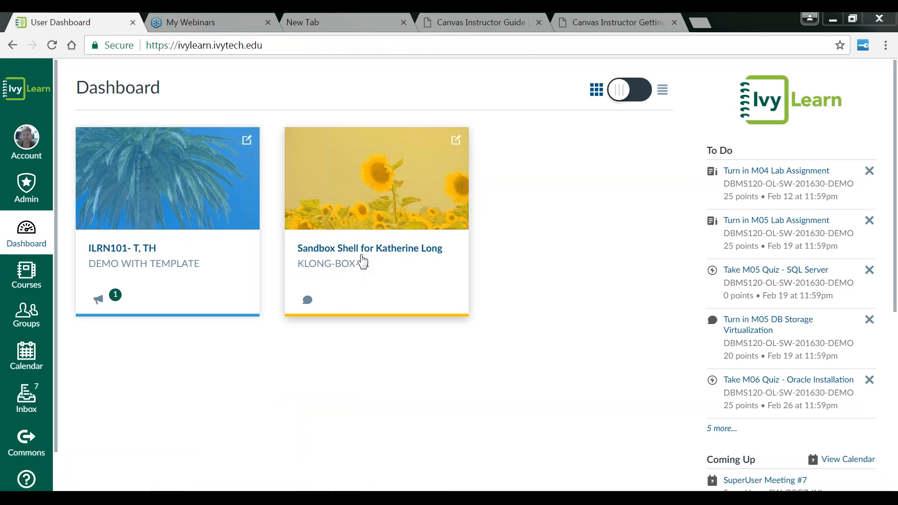
left_click(368, 259)
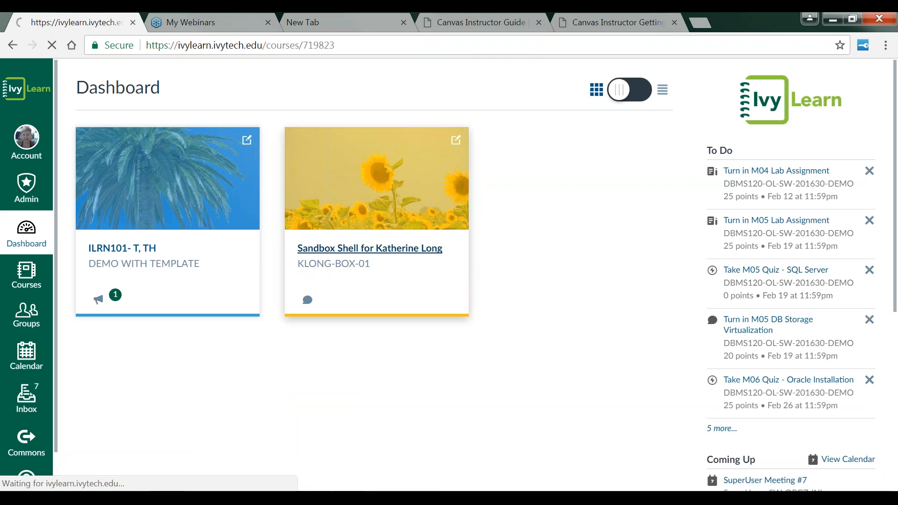
scroll(375, 281, "down", 2)
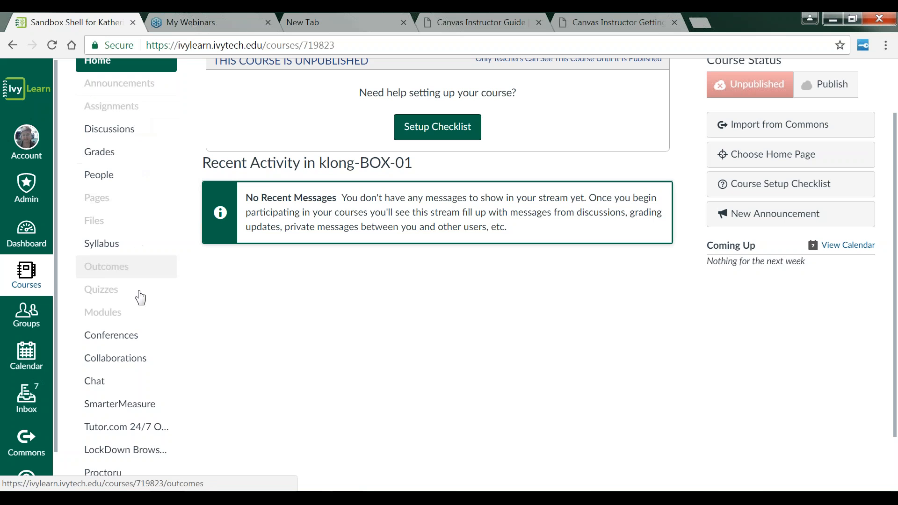
scroll(141, 409, "down", 2)
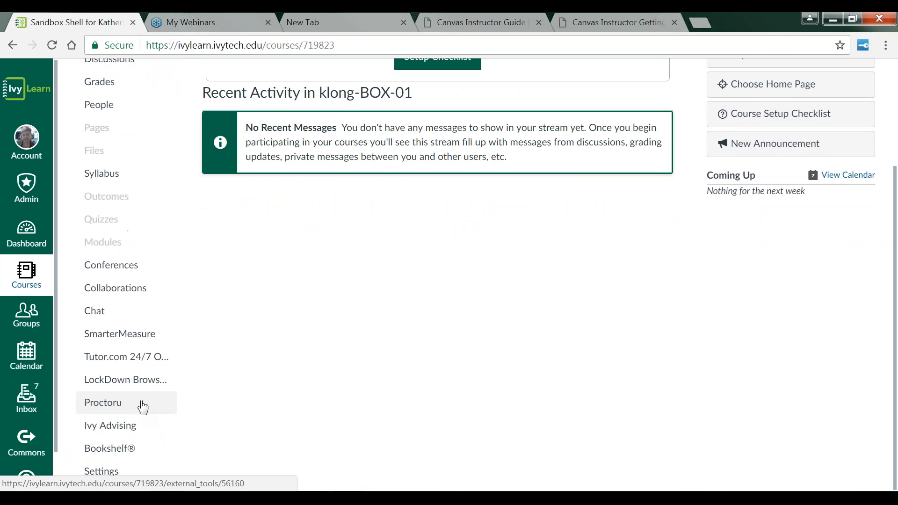
scroll(142, 356, "up", 3)
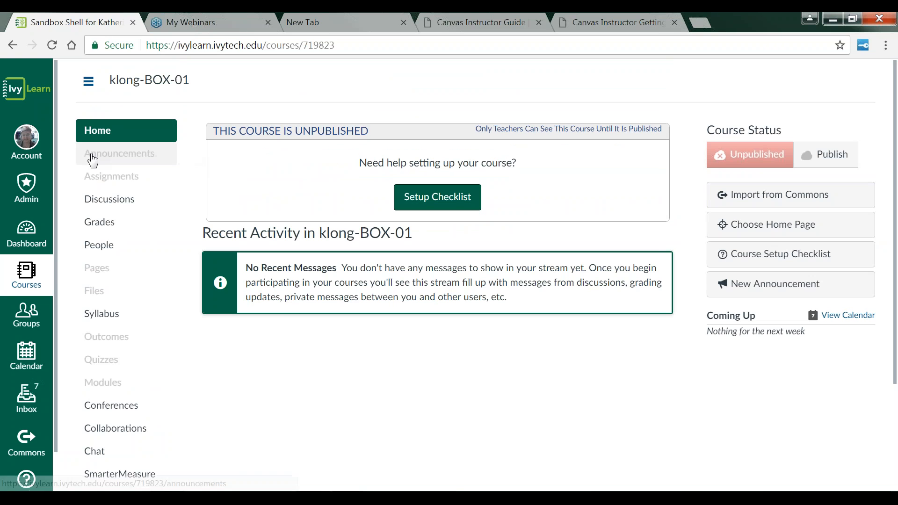
Step: Start a new announcement in the sandbox course with the message "Welcome to class."
left_click(120, 157)
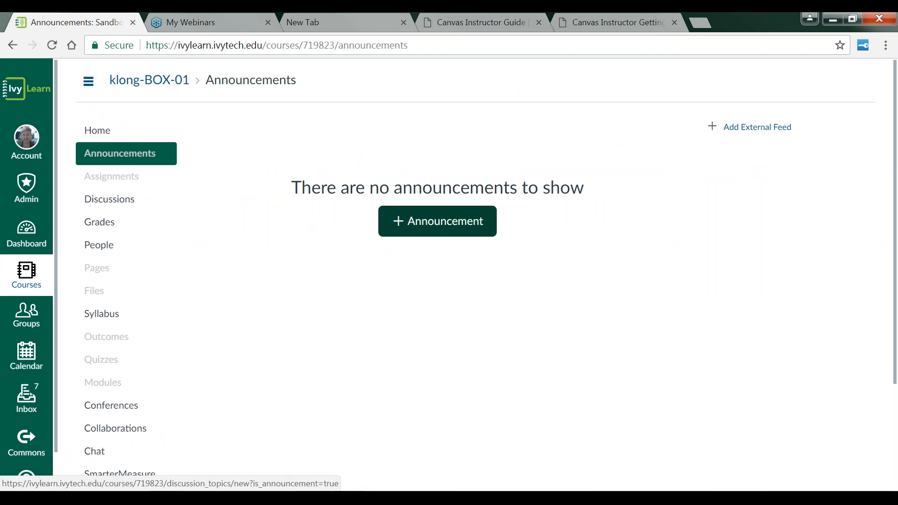
left_click(417, 231)
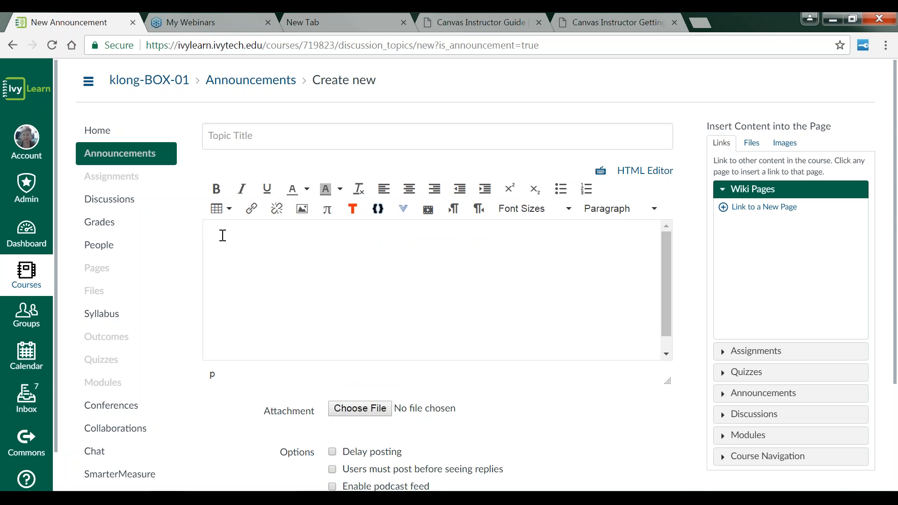
type("Welcome to class.")
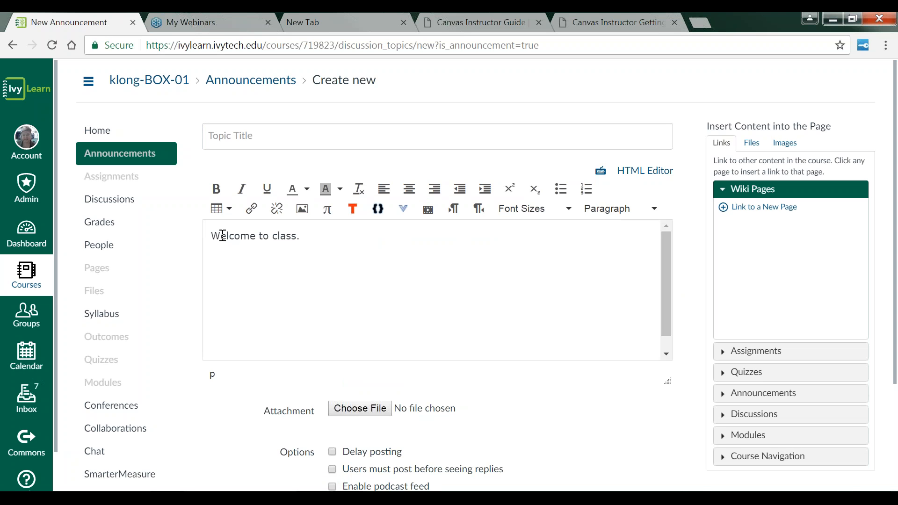
Step: Title the announcement "Let's get started!" and move down to the save options
left_click(271, 139)
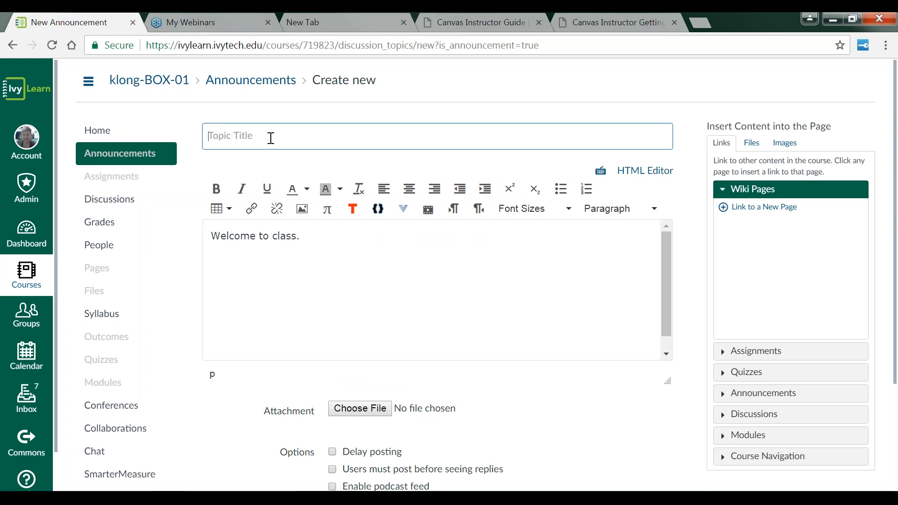
type("Let's get started!")
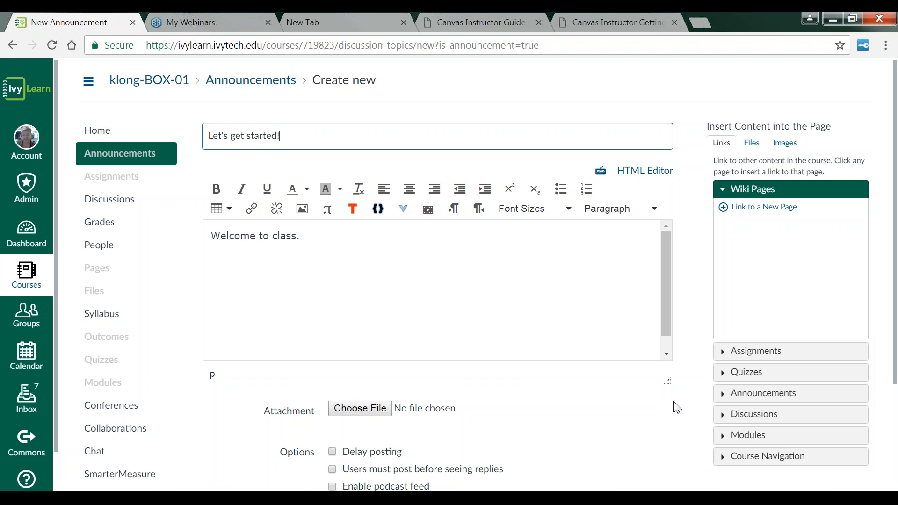
left_click(588, 414)
scroll(588, 414, "down", 3)
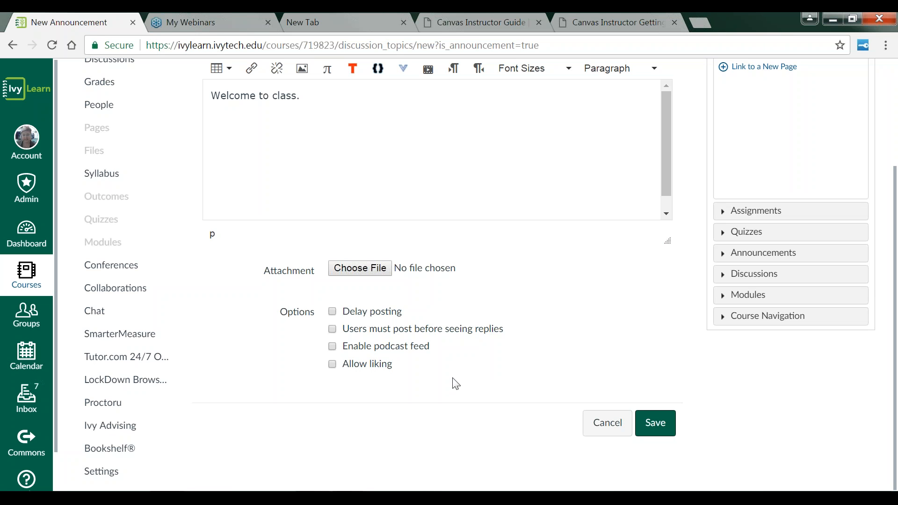
Step: Save the announcement and go to the sandbox course's Modules page
left_click(654, 424)
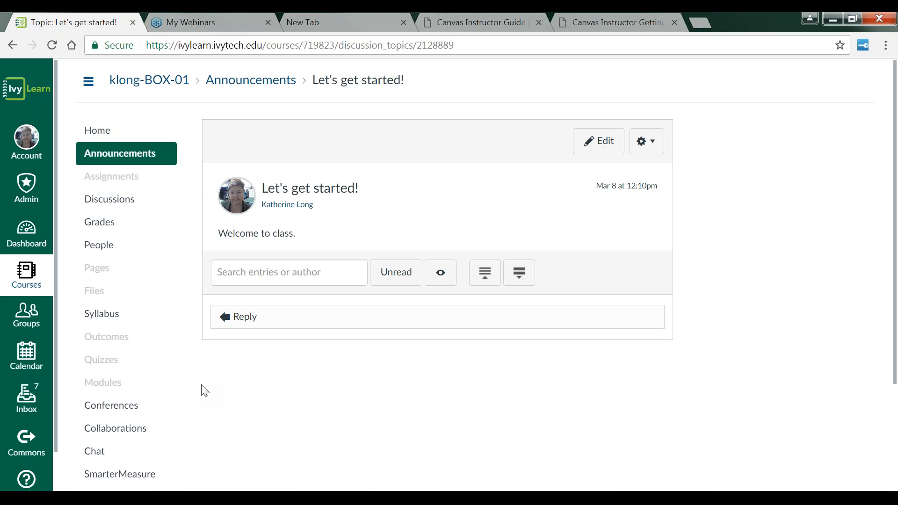
left_click(110, 390)
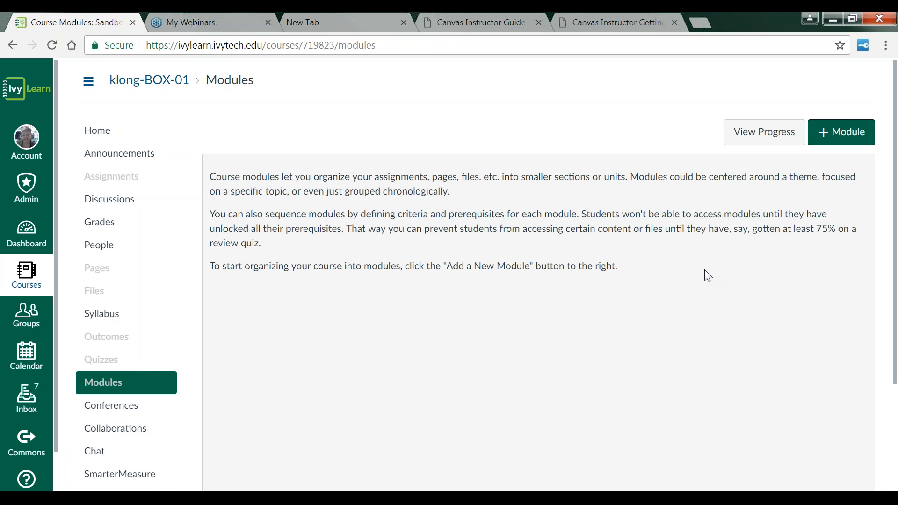
Step: Add a module named "Module 1: Getting Started Online" without any lock date
left_click(847, 141)
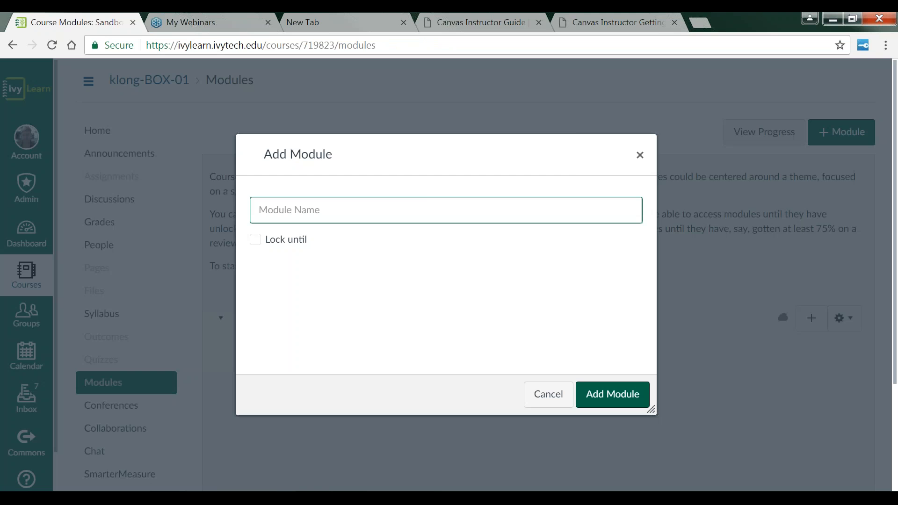
left_click(375, 210)
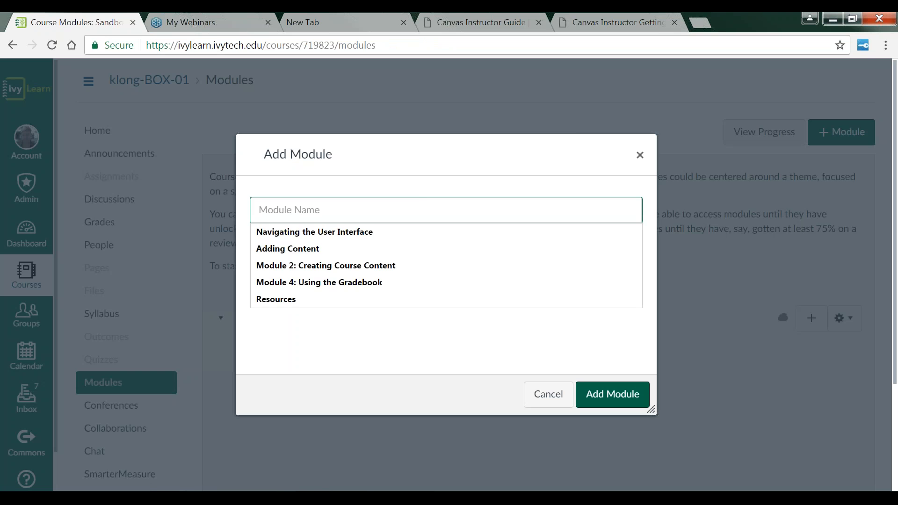
type("Module")
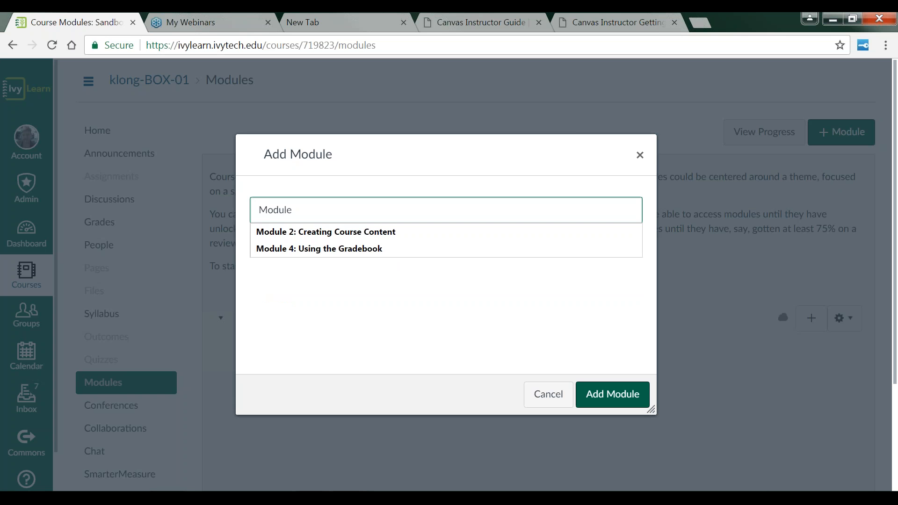
type(" 1")
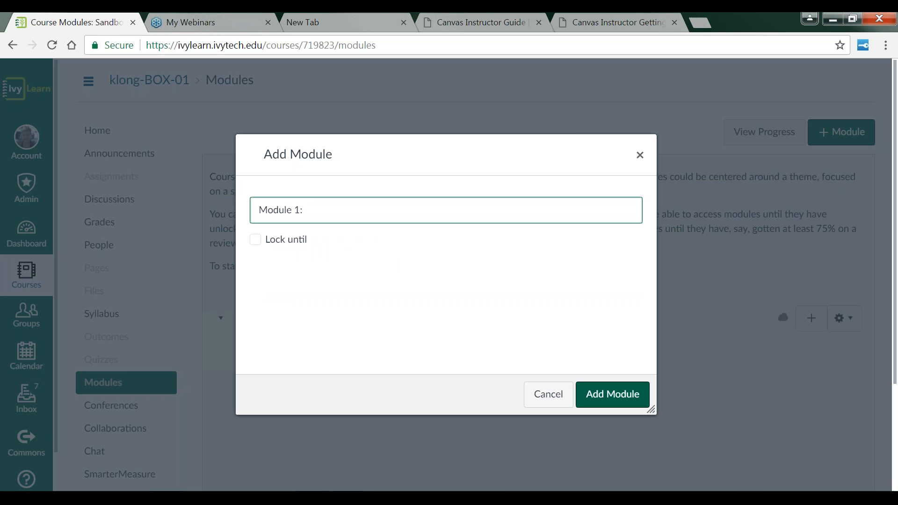
type(": Getting Started Online")
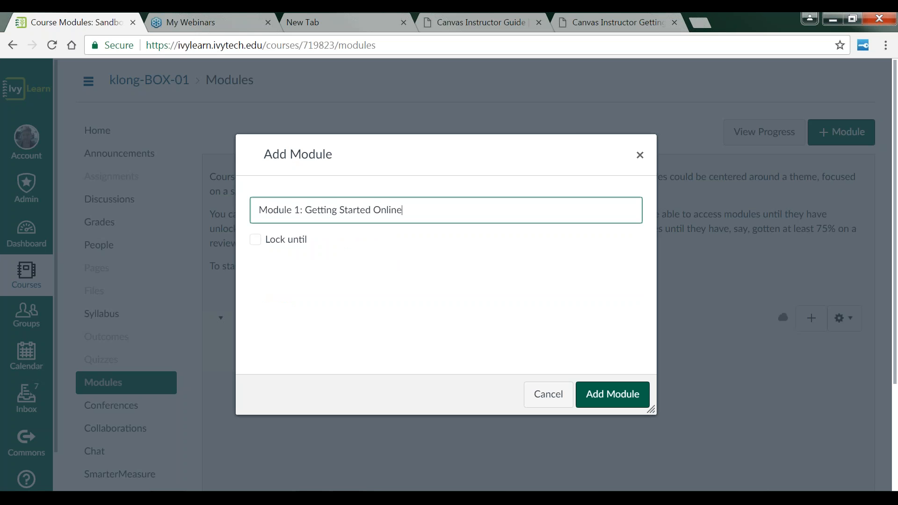
left_click(255, 241)
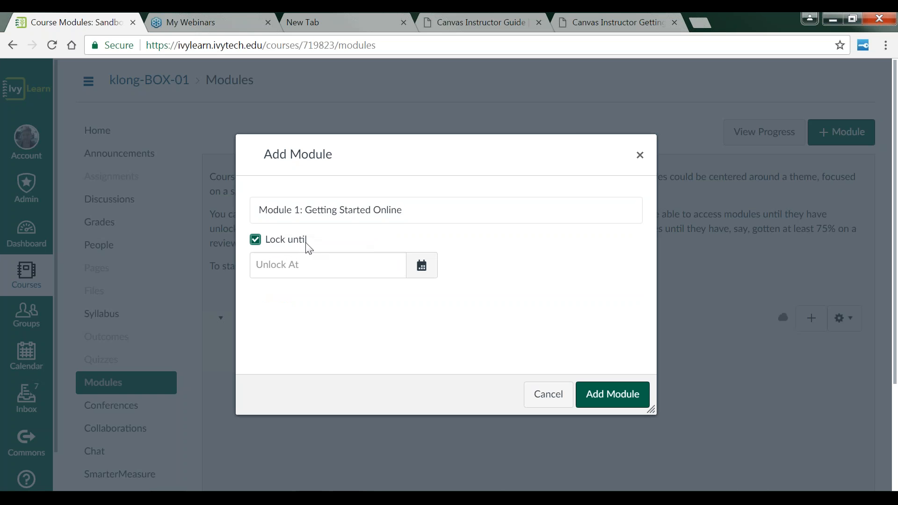
left_click(255, 243)
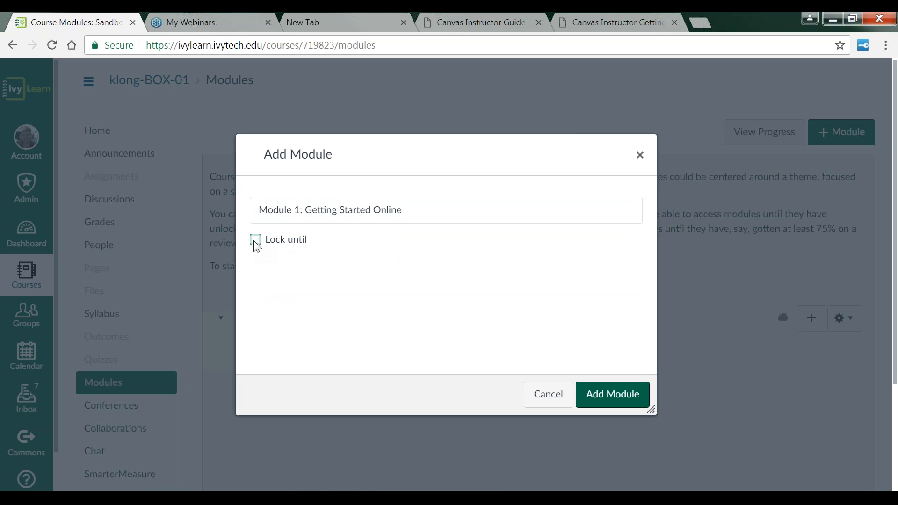
left_click(629, 399)
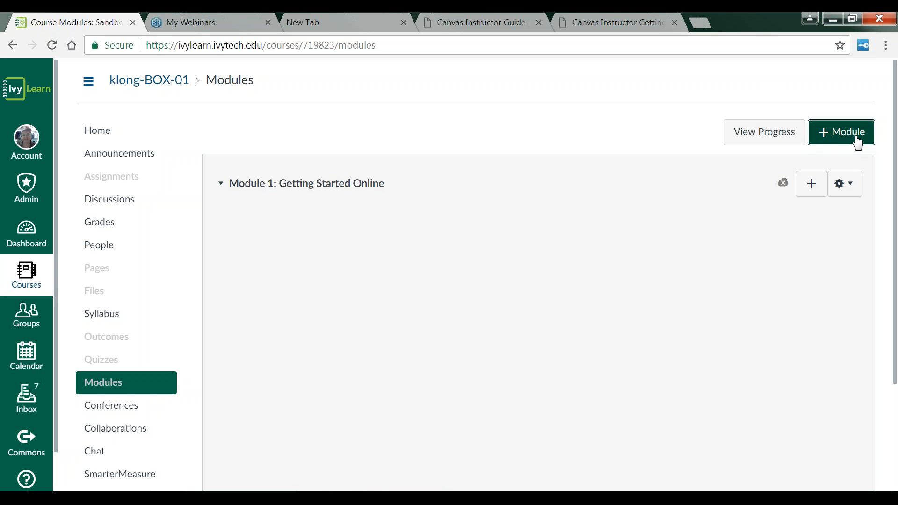
Step: Start a second module and name it "Module 2: Updating the course content"
left_click(844, 142)
left_click(314, 214)
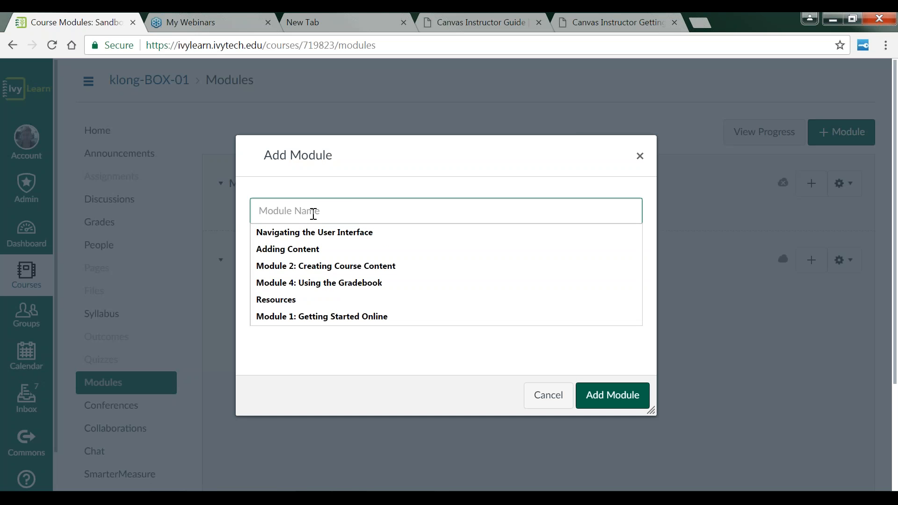
type("Module ")
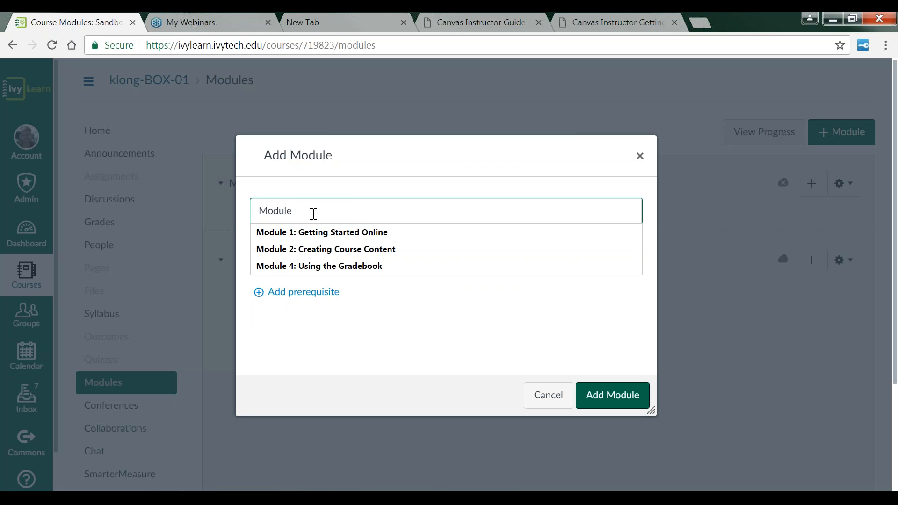
type("2-")
key("BackSpace")
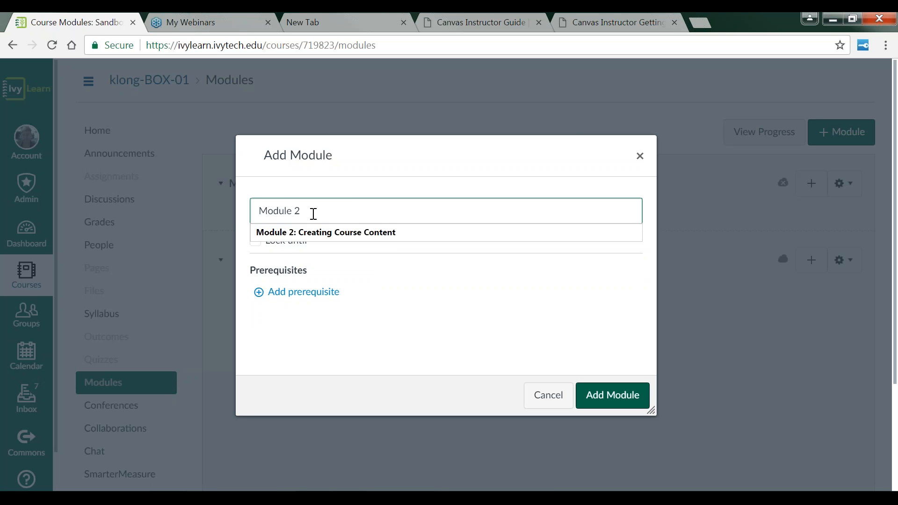
type(": Updtae")
key("BackSpace")
key("BackSpace")
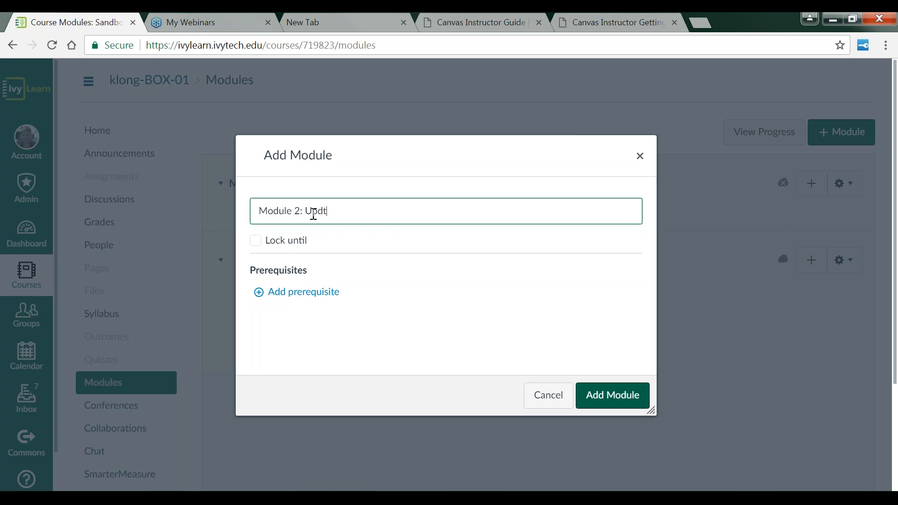
key("BackSpace")
type("ating the course content")
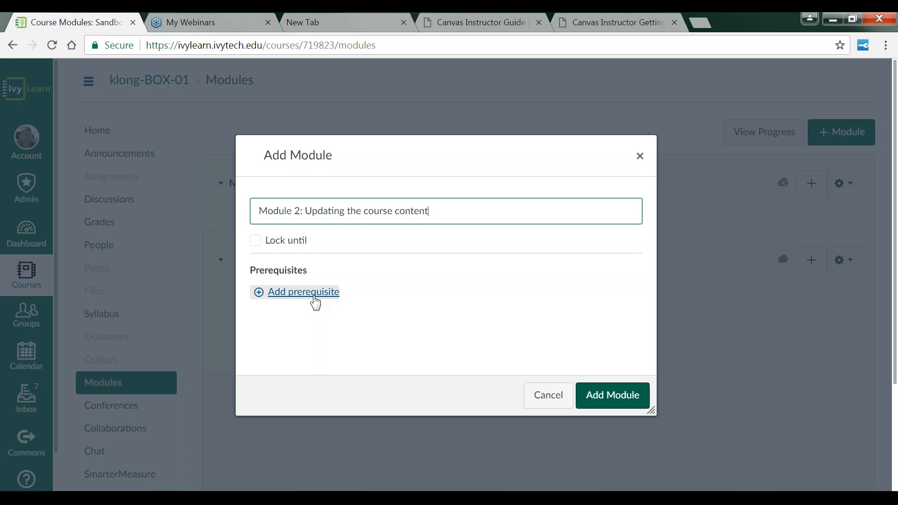
Step: Set Module 1: Getting Started Online as the new module's prerequisite and add the module
left_click(299, 295)
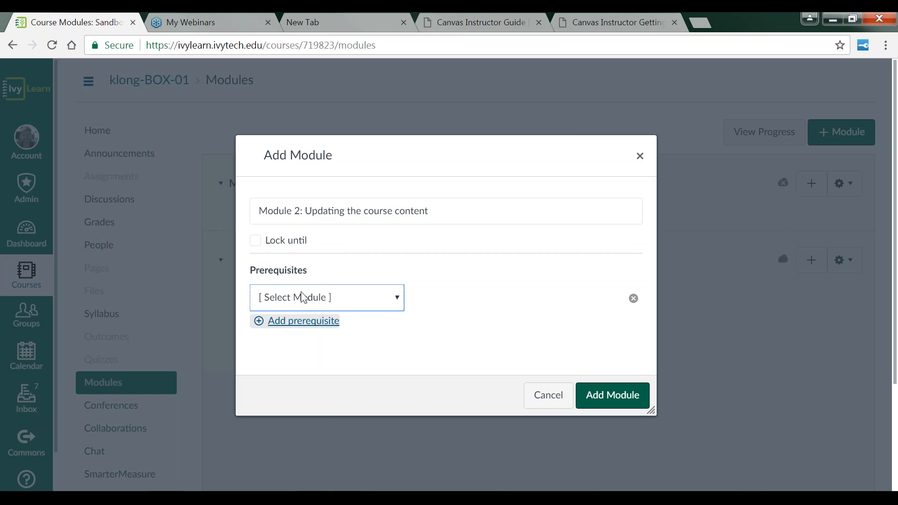
left_click(402, 304)
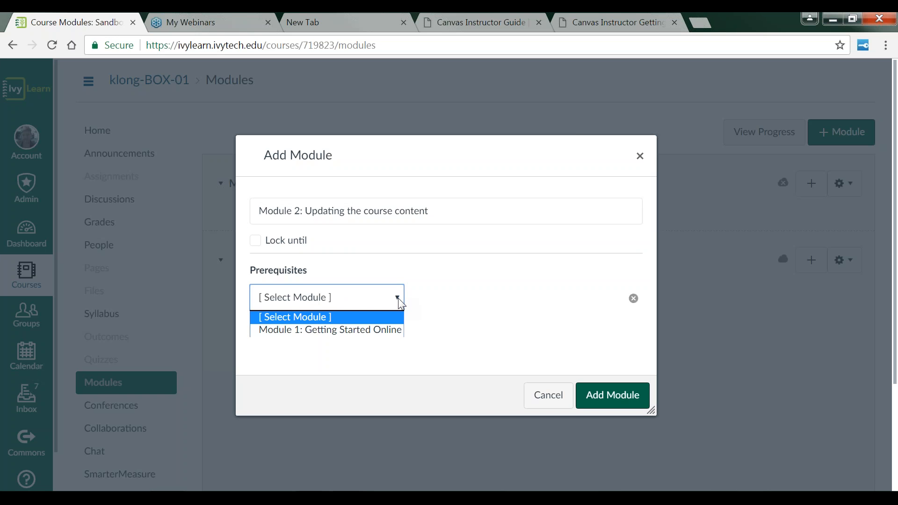
left_click(374, 331)
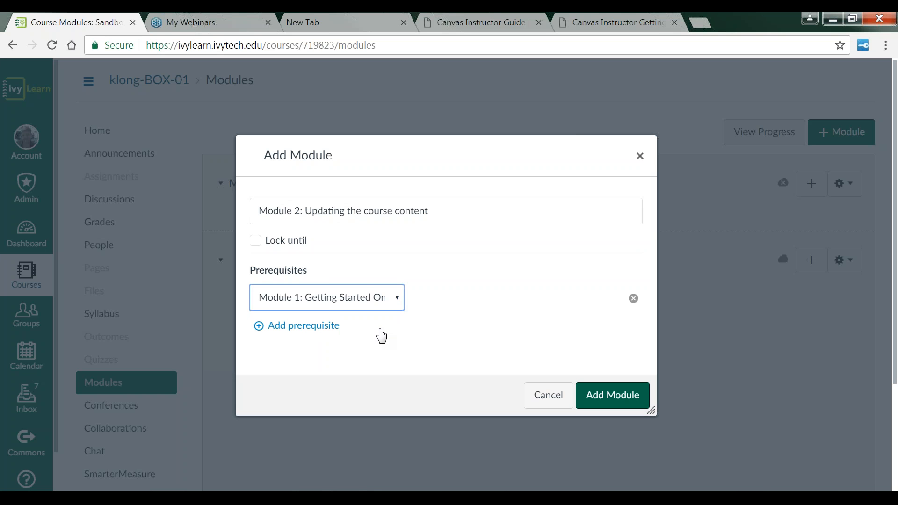
left_click(625, 405)
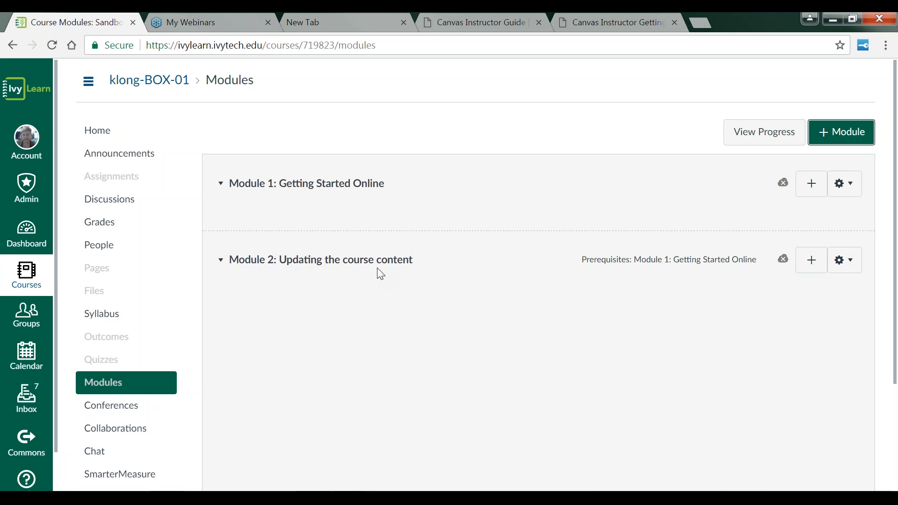
Step: Open the ILRN101- T, TH demo course from the dashboard and browse its modules
left_click(41, 241)
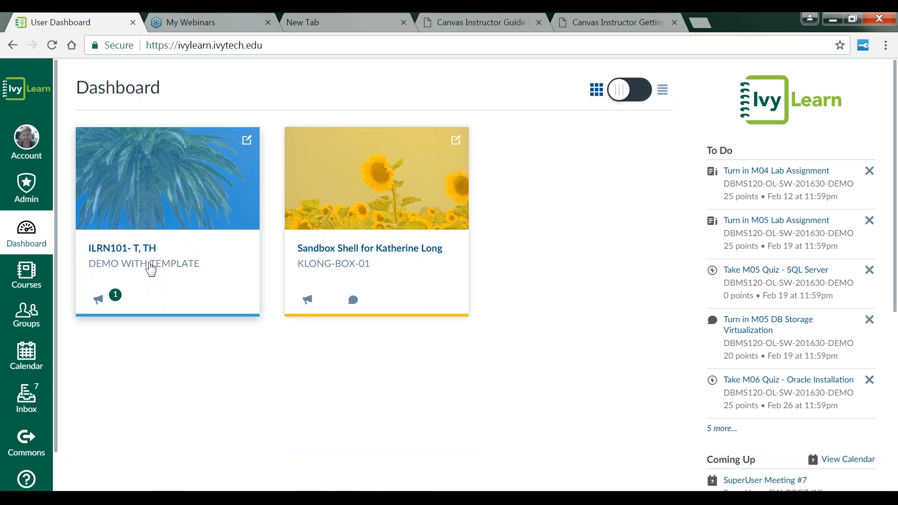
left_click(150, 267)
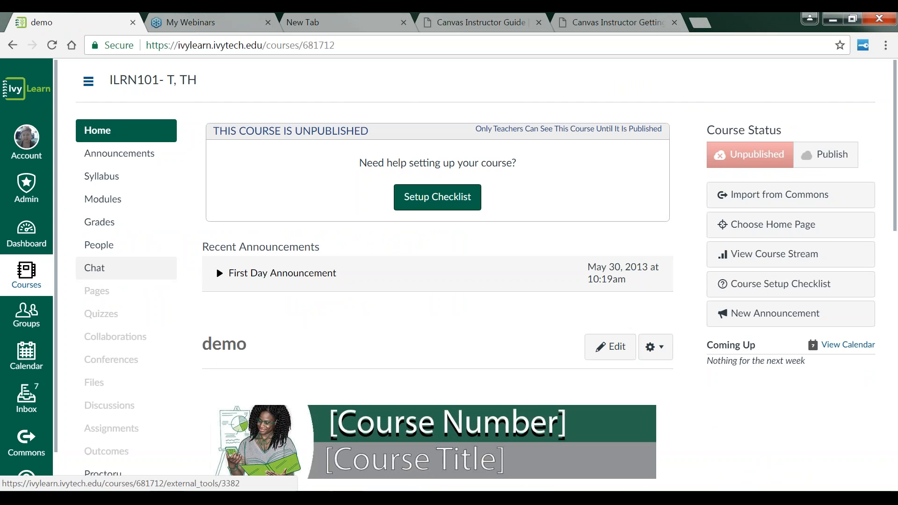
left_click(120, 201)
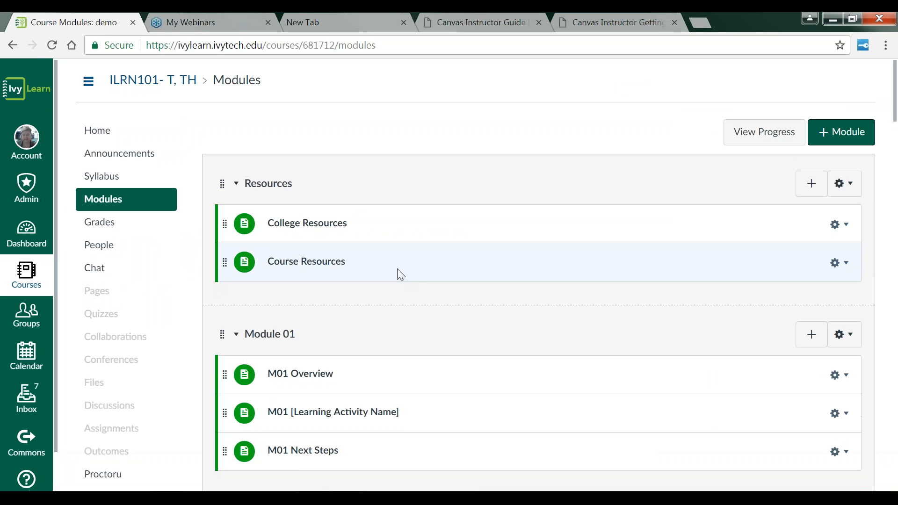
scroll(557, 302, "down", 1)
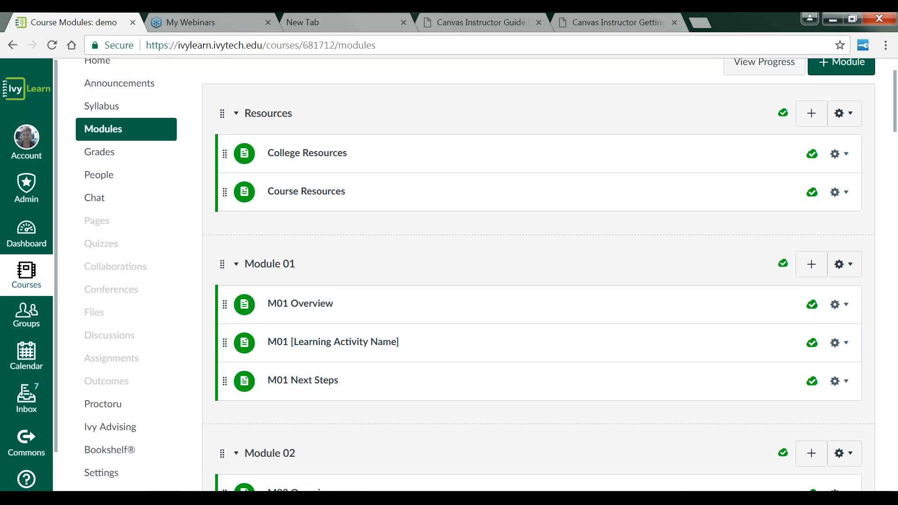
Step: Open the M01 Overview page for editing, highlight the module overview placeholder text, and save the page
left_click(307, 304)
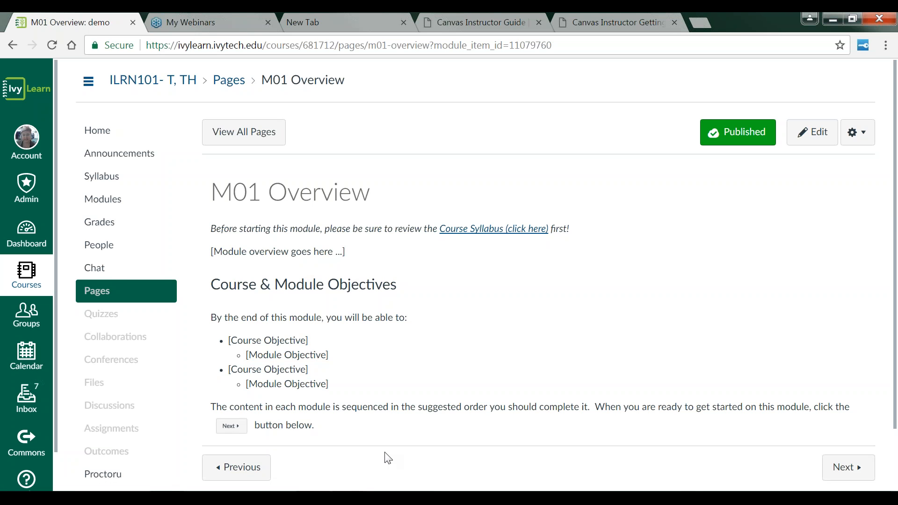
left_click(814, 141)
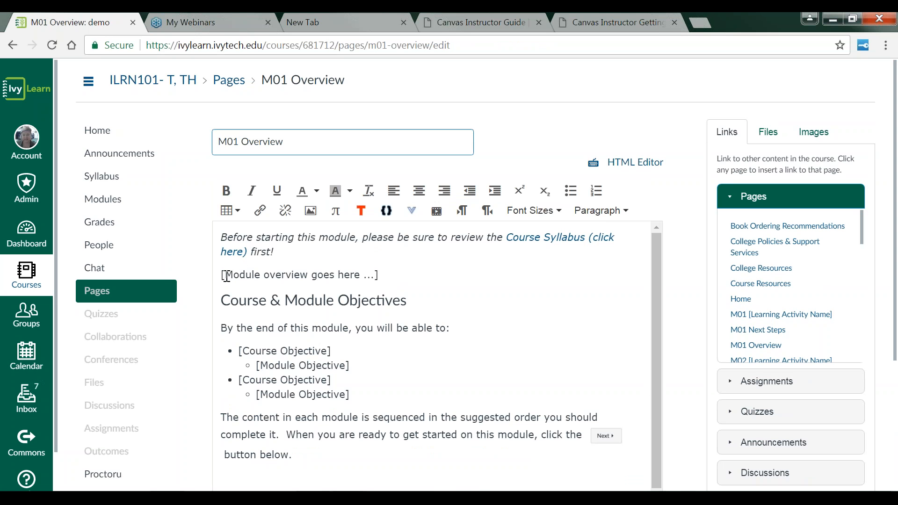
left_click_drag(226, 277, 262, 276)
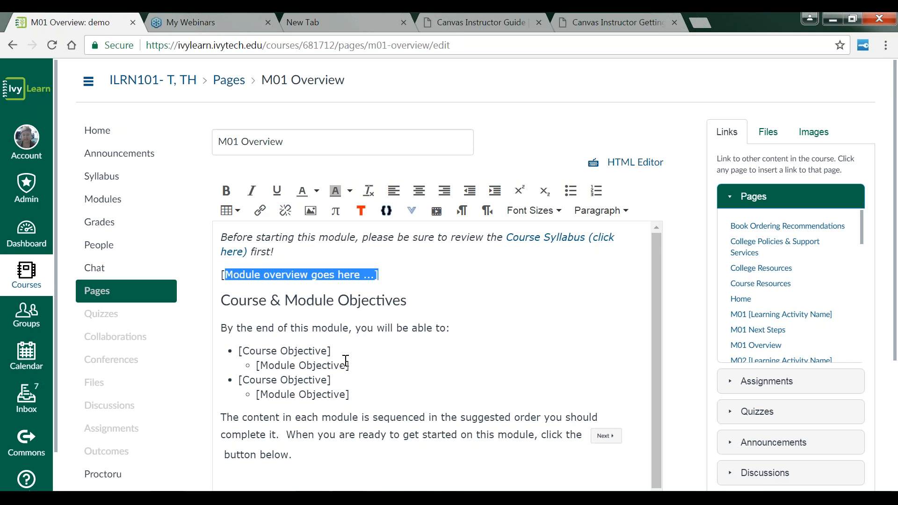
scroll(349, 365, "down", 3)
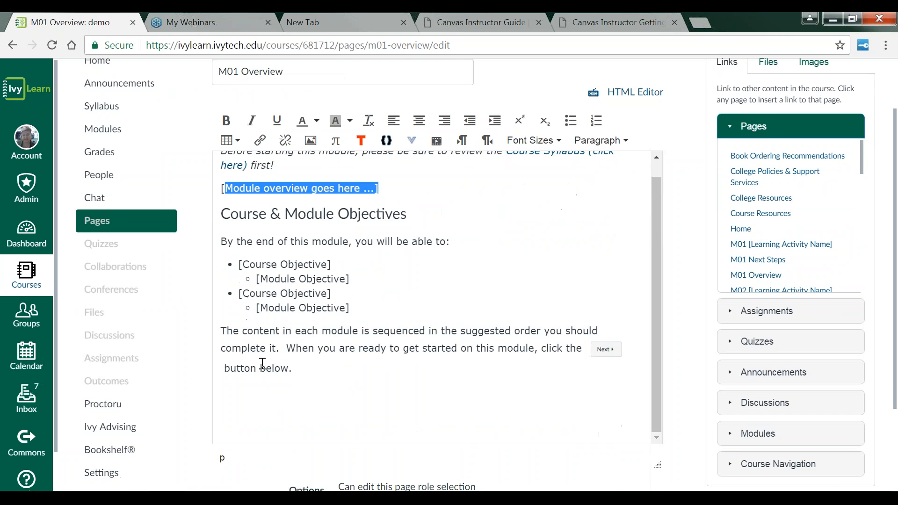
scroll(256, 291, "down", 2)
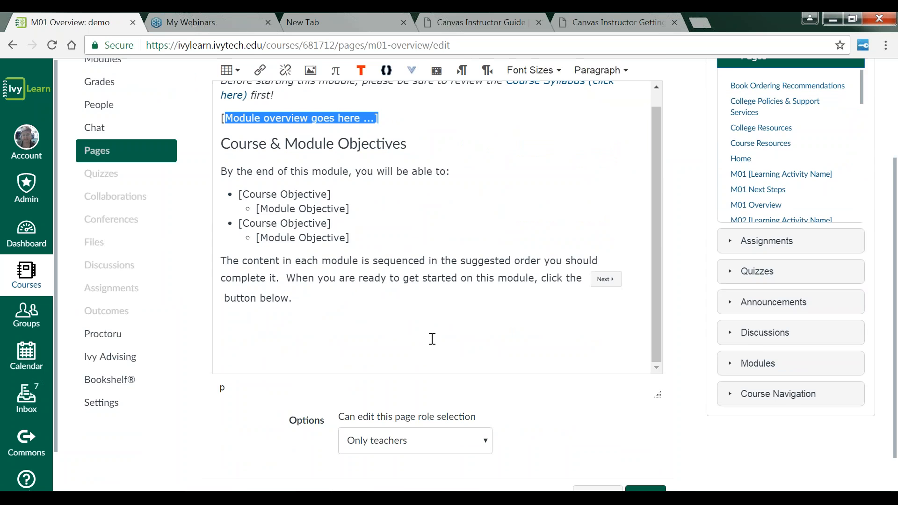
scroll(433, 339, "down", 1)
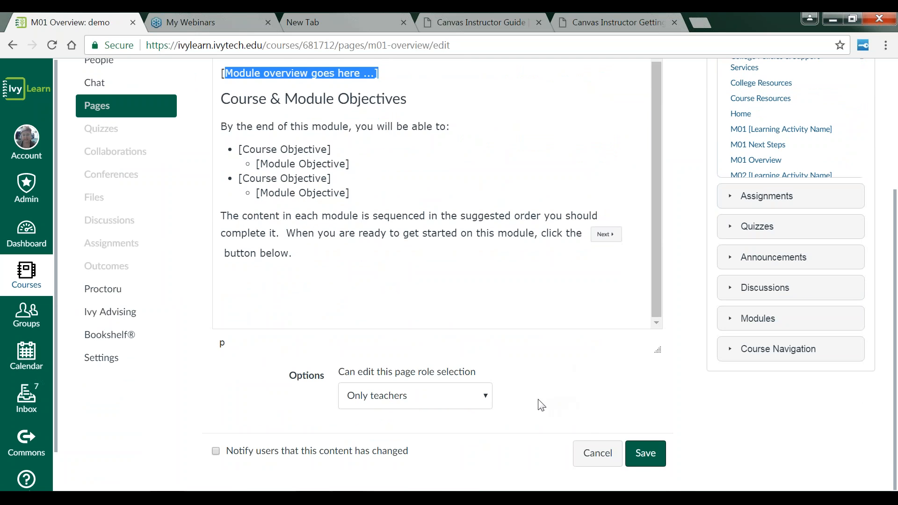
left_click(647, 456)
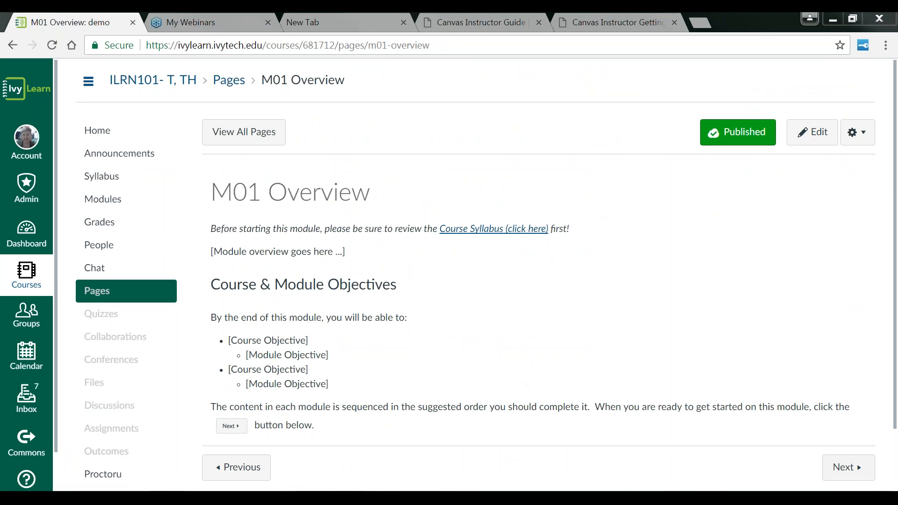
Step: Advance to the M01 [Learning Activity Name] page and open the course's Discussions list
left_click(846, 467)
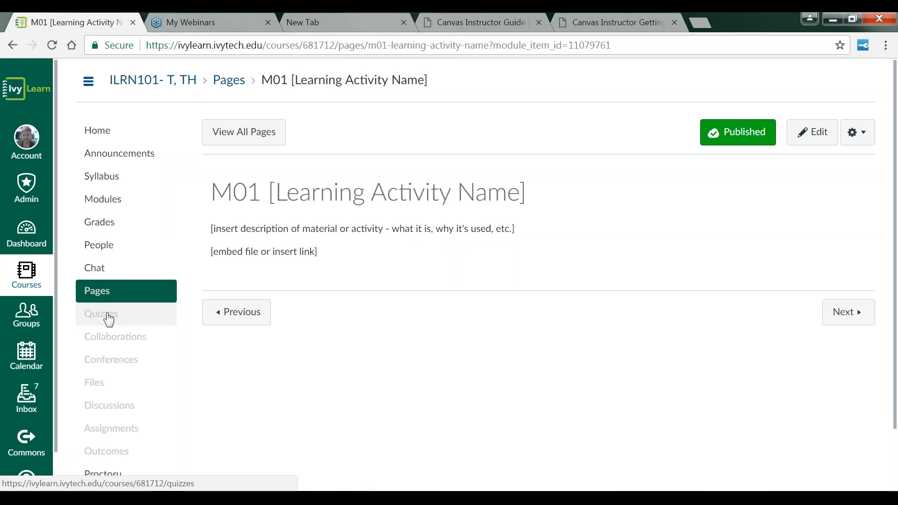
scroll(114, 269, "down", 2)
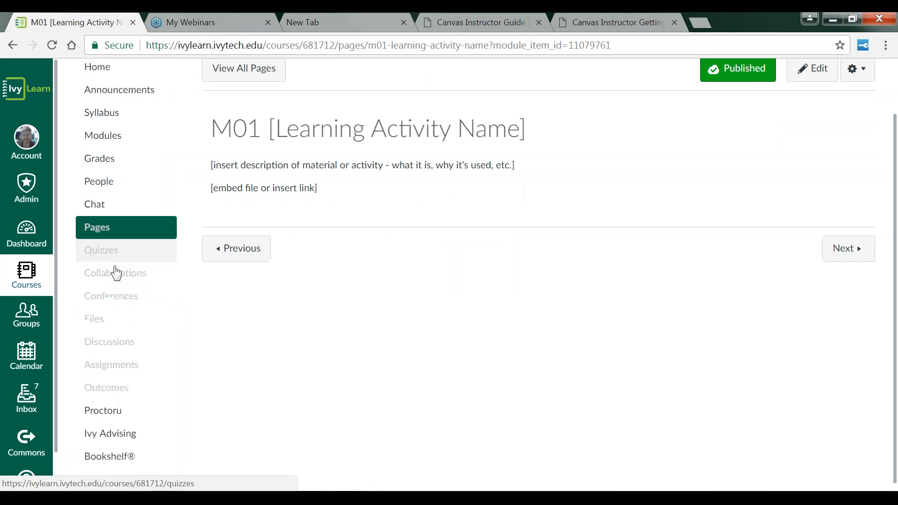
left_click(121, 339)
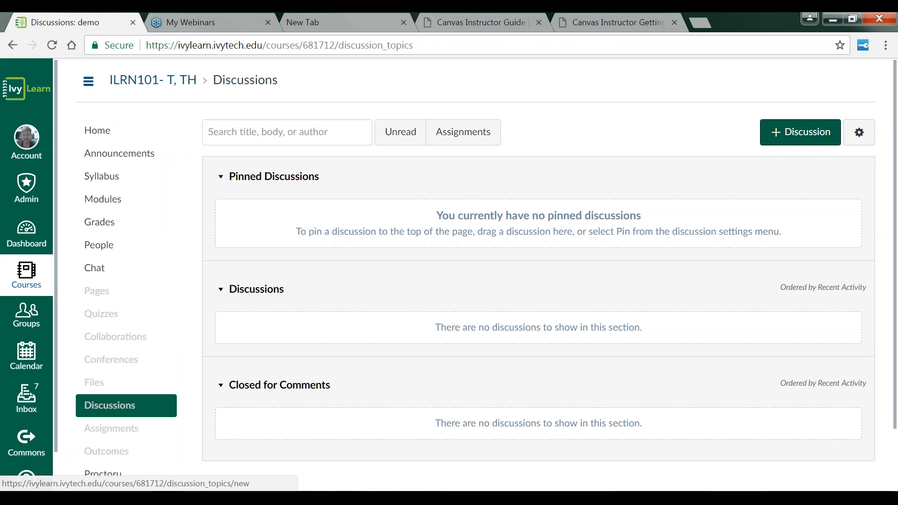
Step: Create a new discussion titled "Introduce yourself" with the body text "Discussion Boards."
left_click(777, 136)
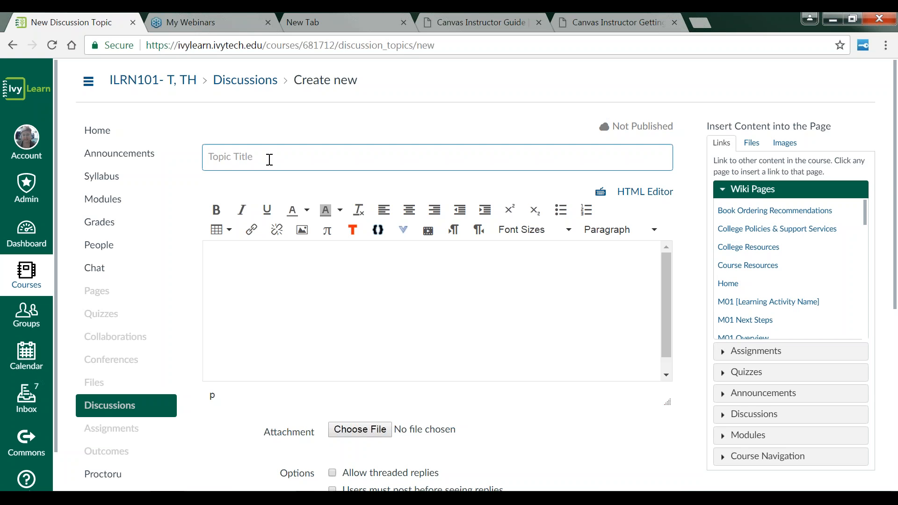
type("Introduce yourself")
left_click(253, 257)
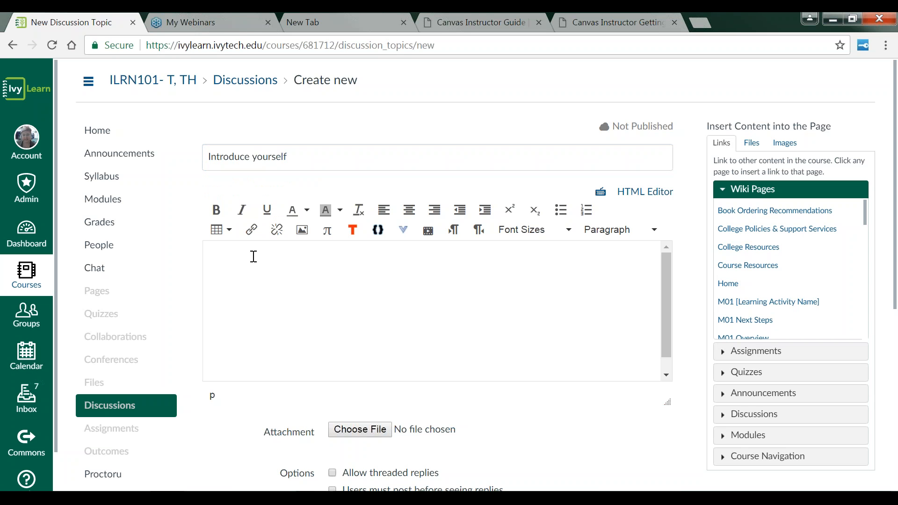
type("Discussion Boards.")
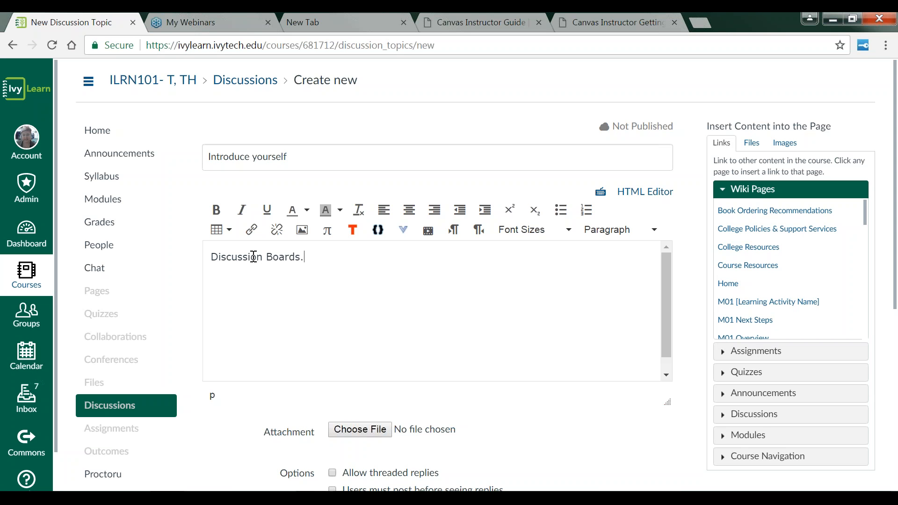
Step: Turn on threaded replies, posting before seeing replies, grading, and liking for the discussion
scroll(661, 304, "down", 1)
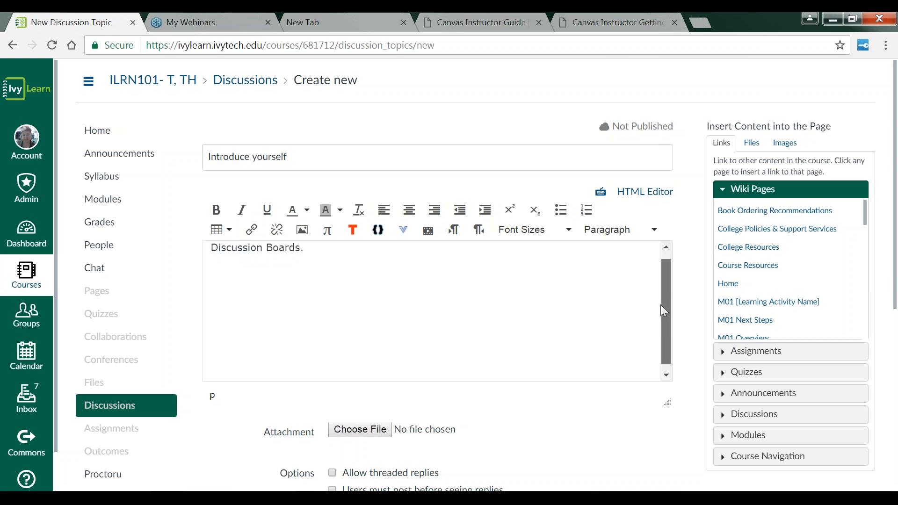
left_click_drag(662, 310, 662, 370)
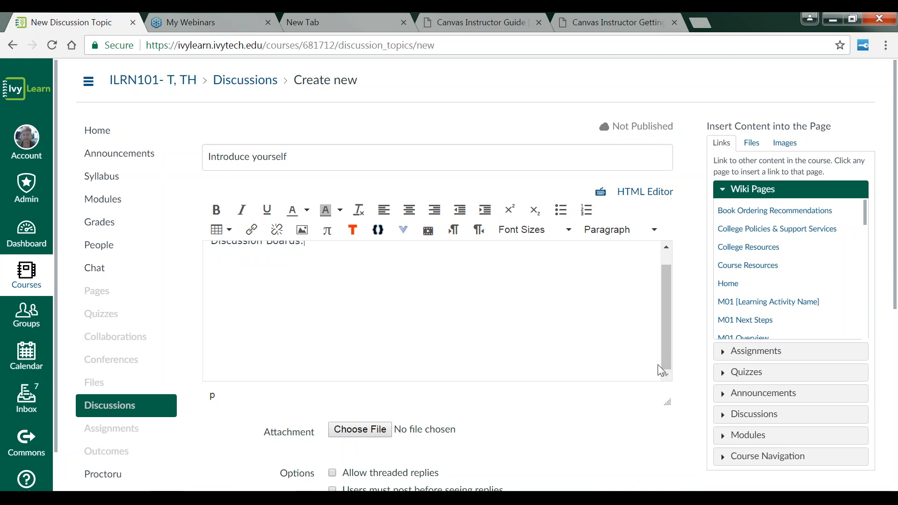
scroll(449, 272, "down", 2)
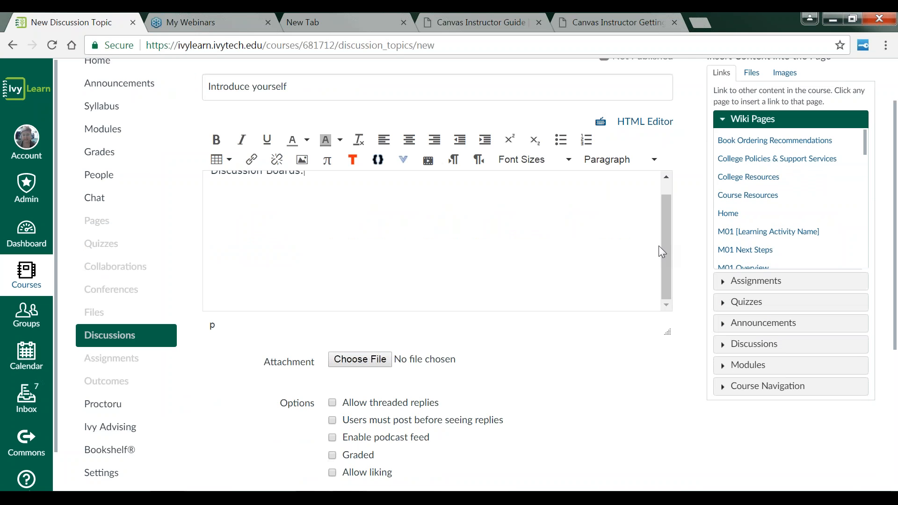
left_click_drag(660, 246, 662, 212)
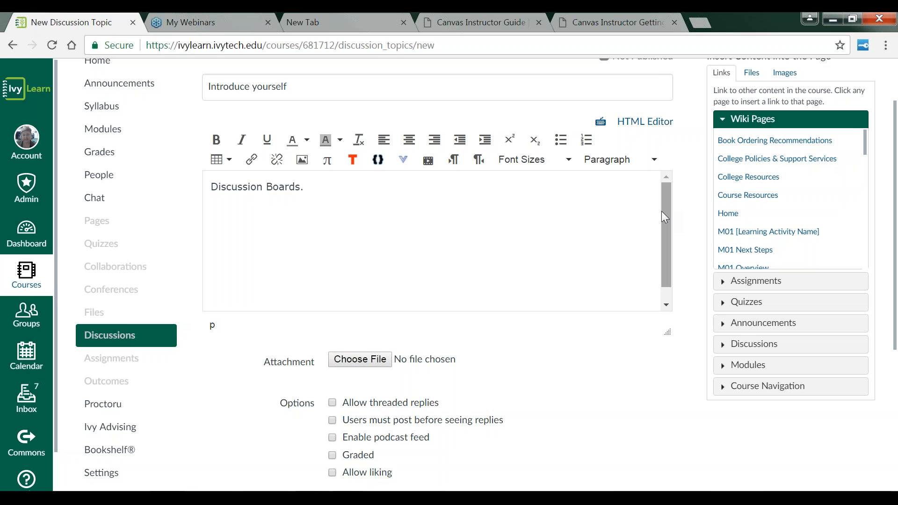
left_click_drag(662, 212, 662, 257)
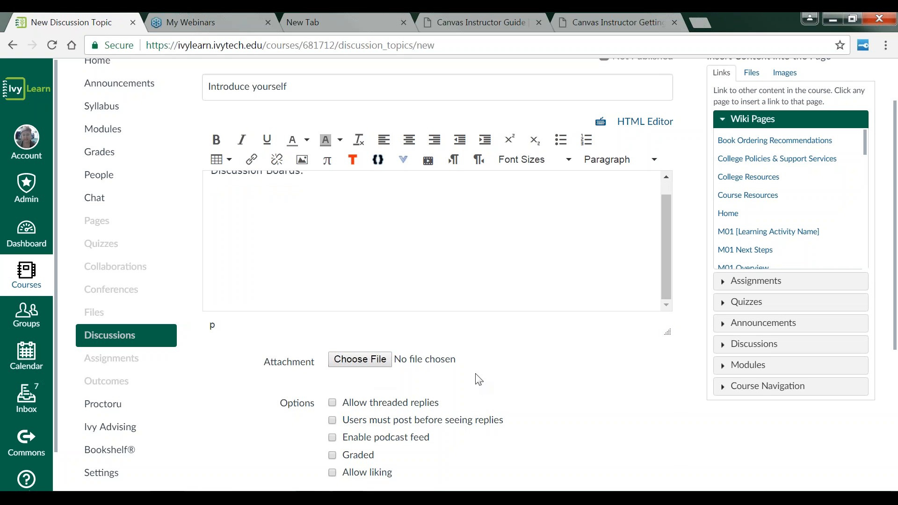
scroll(506, 349, "down", 3)
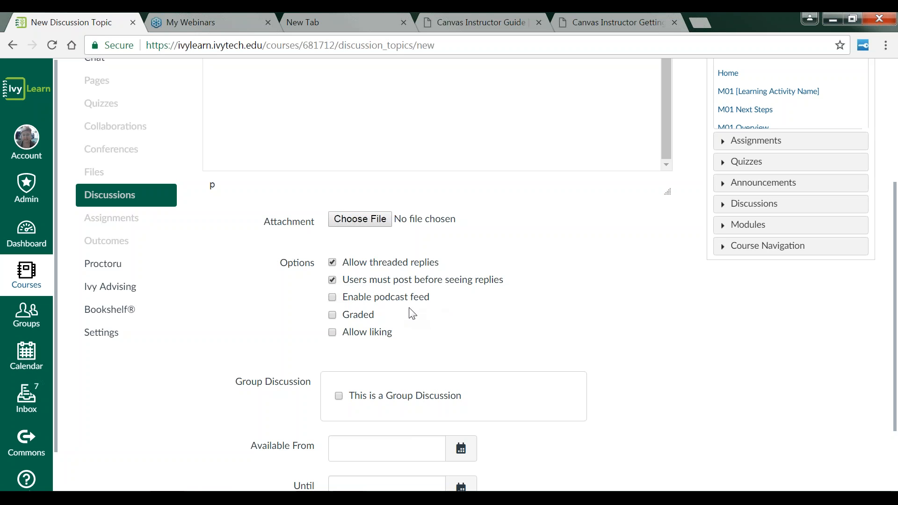
left_click(333, 318)
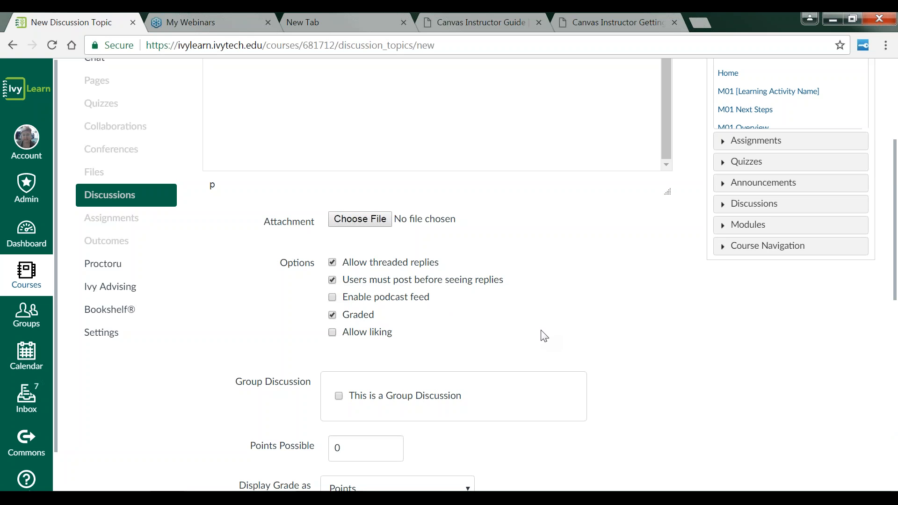
scroll(544, 336, "down", 2)
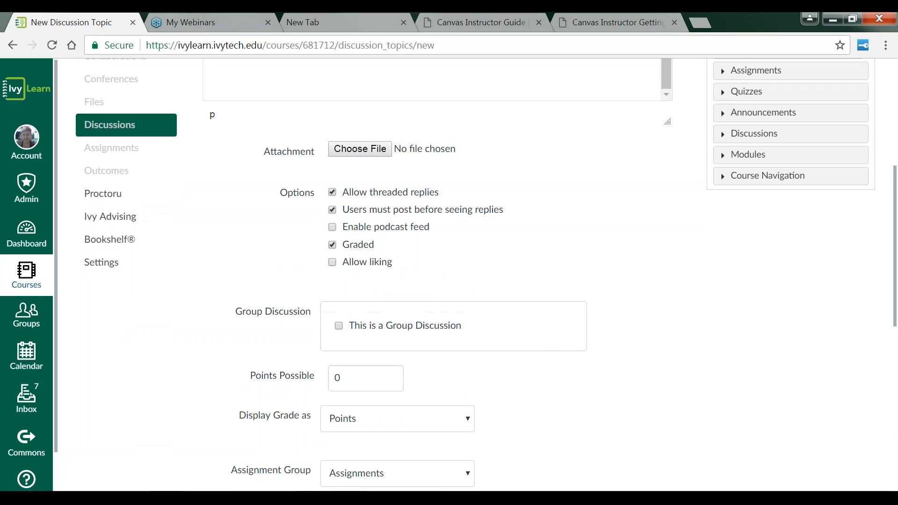
left_click(334, 264)
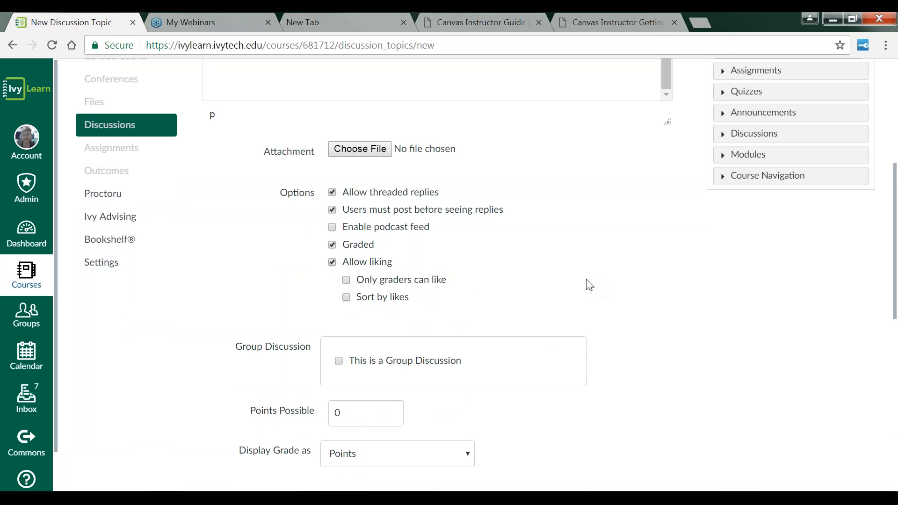
Step: Set the discussion's points possible to 20, keeping the grade displayed as Points
scroll(590, 286, "down", 3)
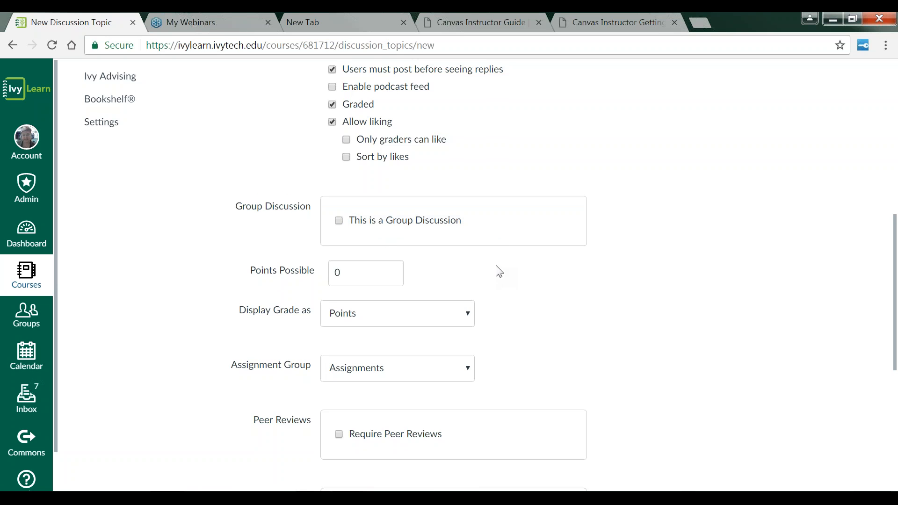
scroll(496, 270, "down", 2)
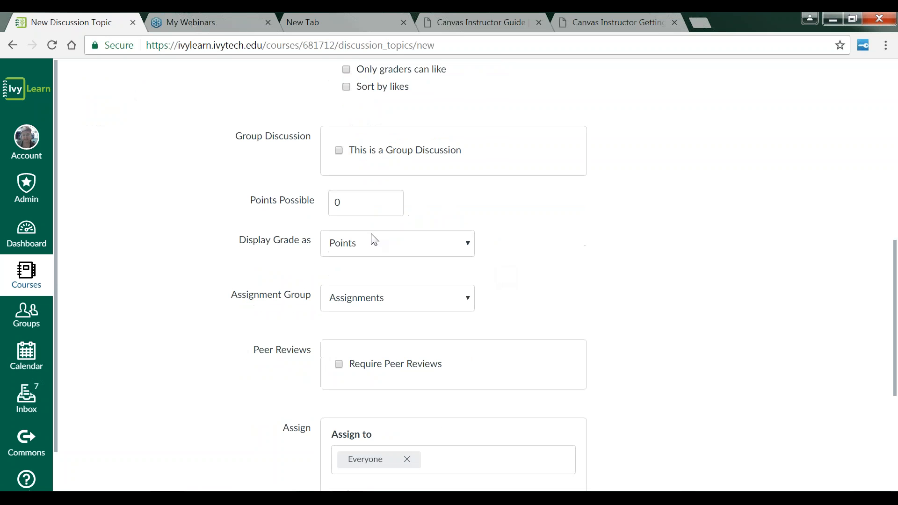
double_click(337, 205)
type("20")
left_click(472, 248)
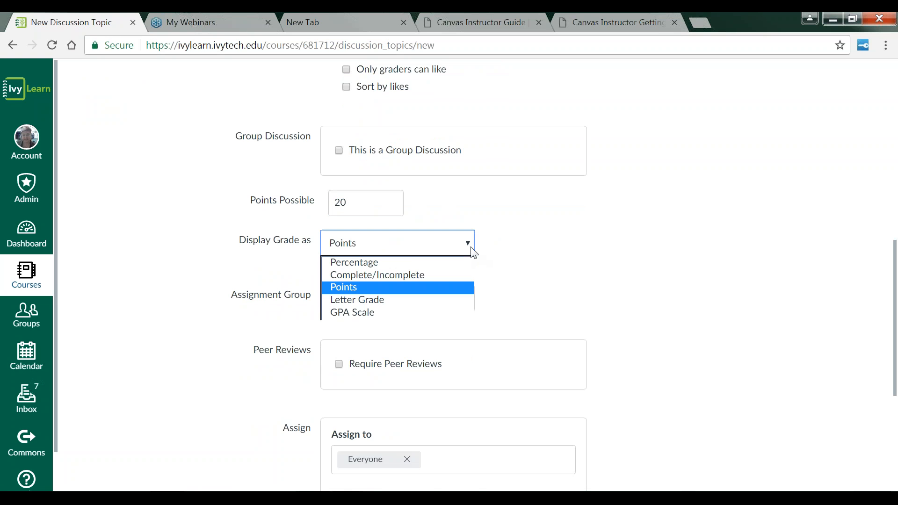
left_click(517, 259)
scroll(469, 234, "down", 2)
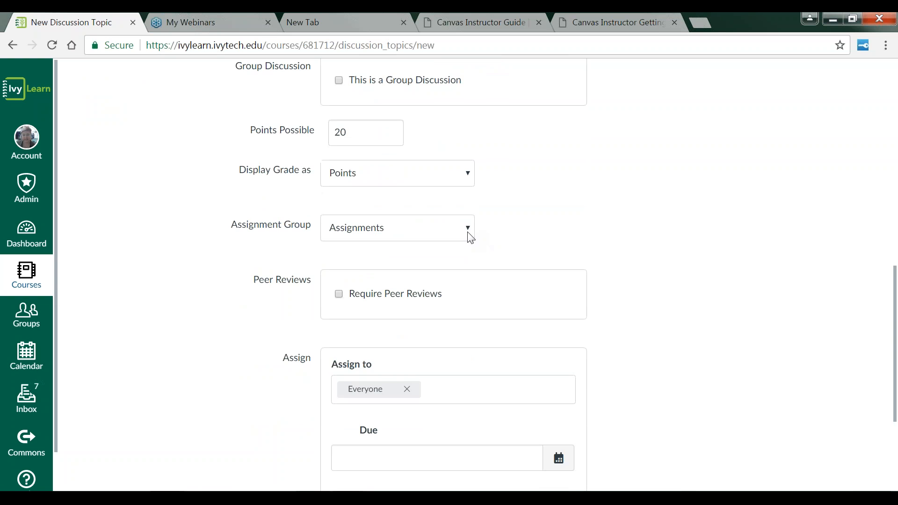
Step: Create a new assignment group named "Discussion Board" for the discussion
left_click(471, 236)
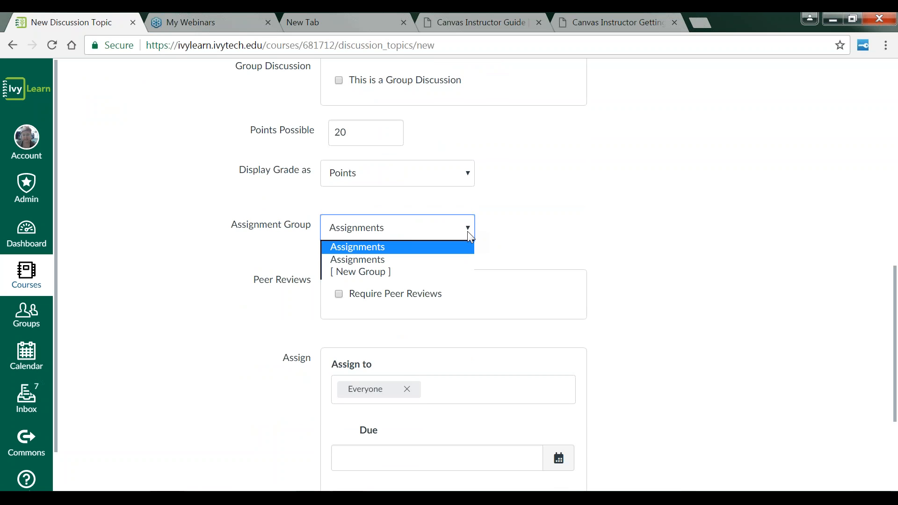
left_click(369, 272)
left_click(394, 277)
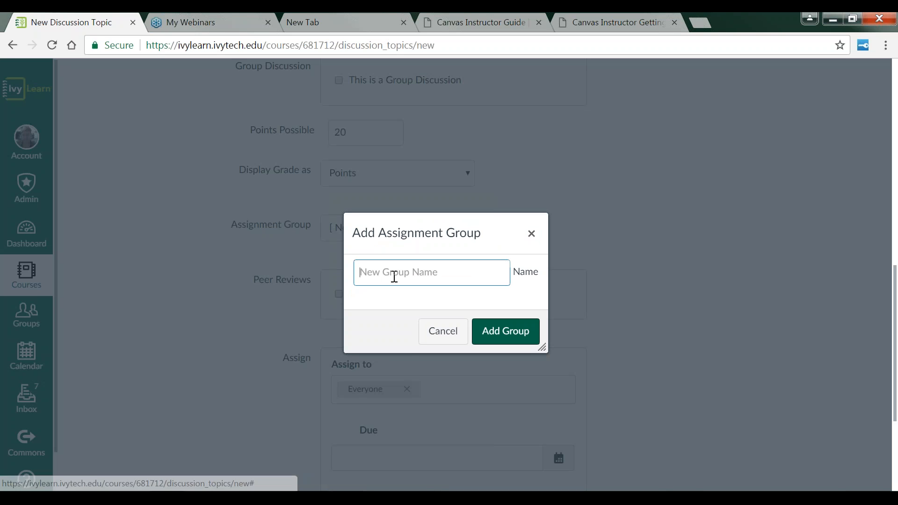
type("Disucu")
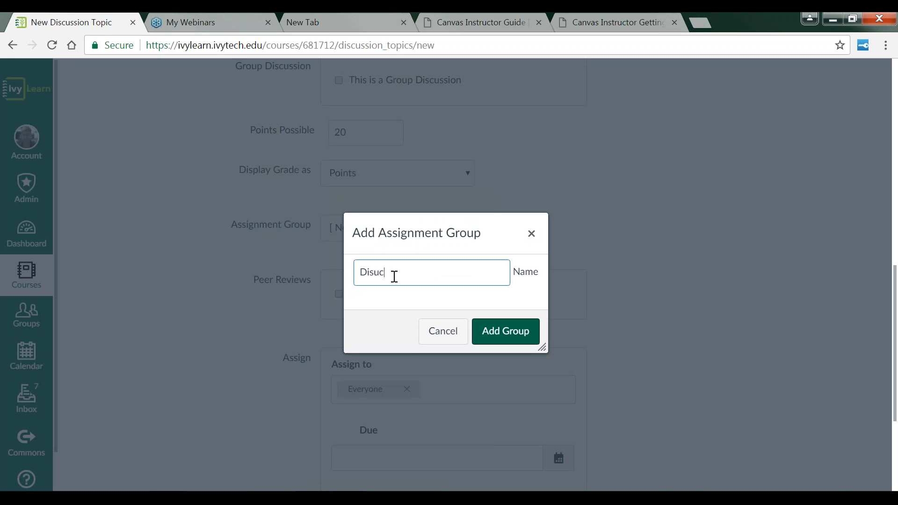
key("BackSpace")
key("BackSpace")
key("BackSpace")
type("cussion Board")
left_click(520, 330)
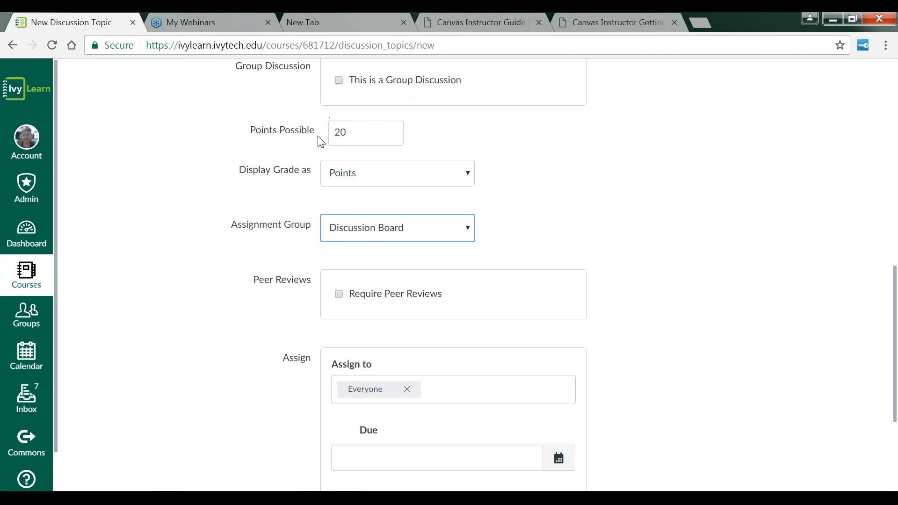
Step: Set the discussion's due date to May 21, 2017 at 11:59pm
scroll(601, 234, "down", 4)
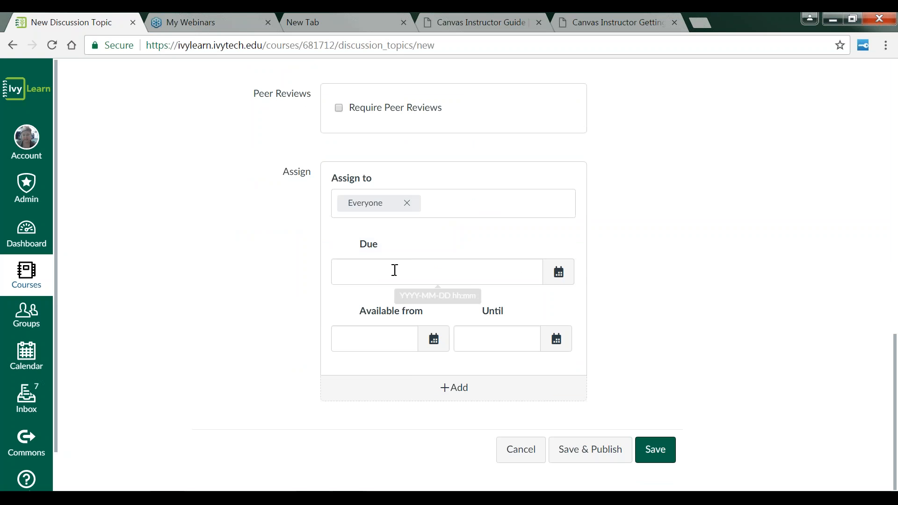
left_click(556, 285)
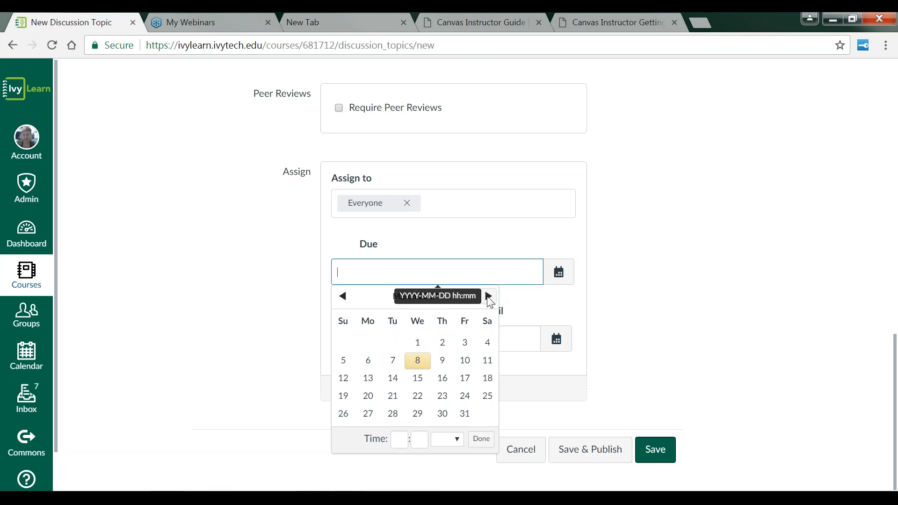
left_click(489, 296)
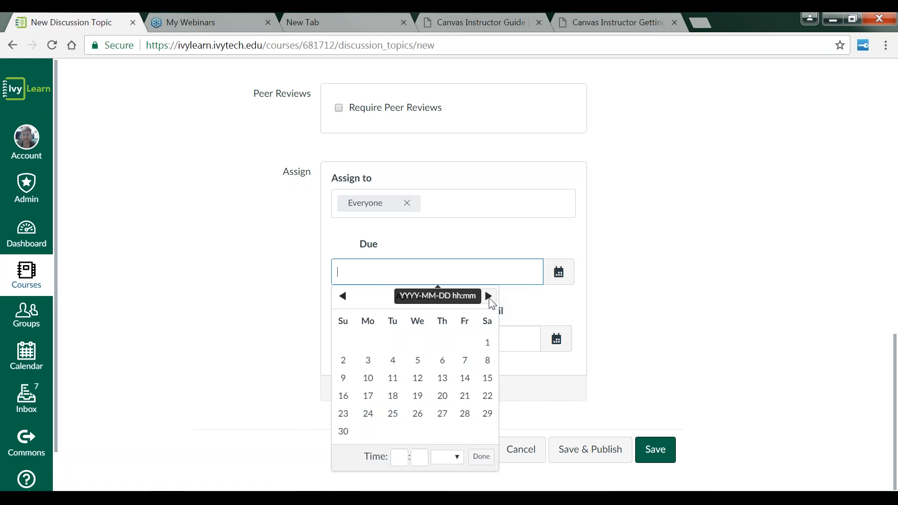
left_click(489, 300)
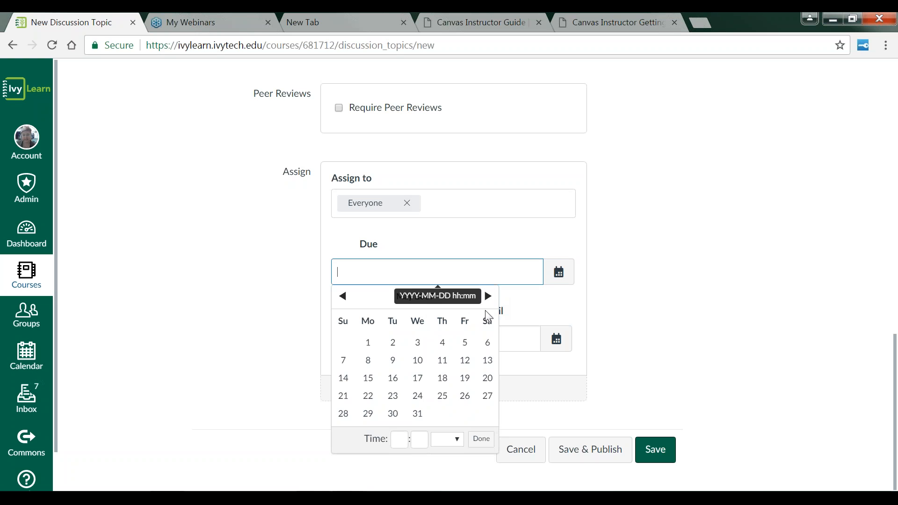
left_click(341, 298)
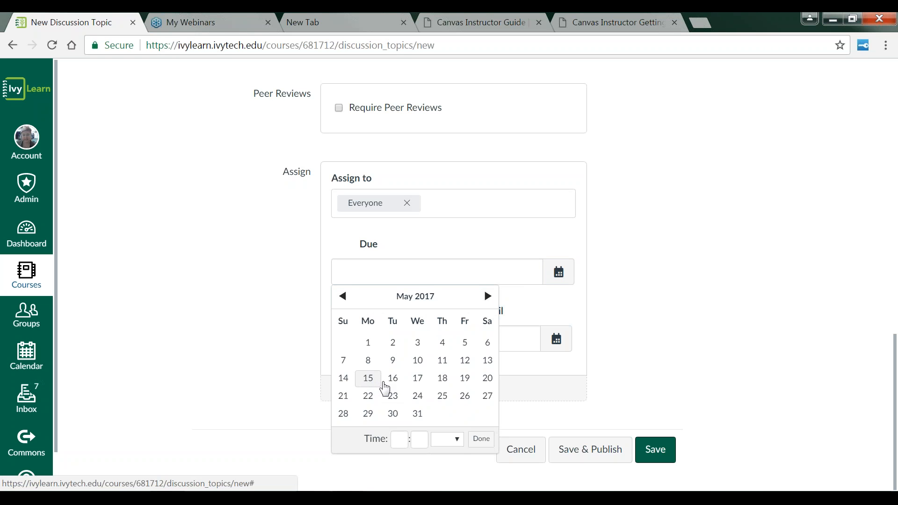
left_click(346, 397)
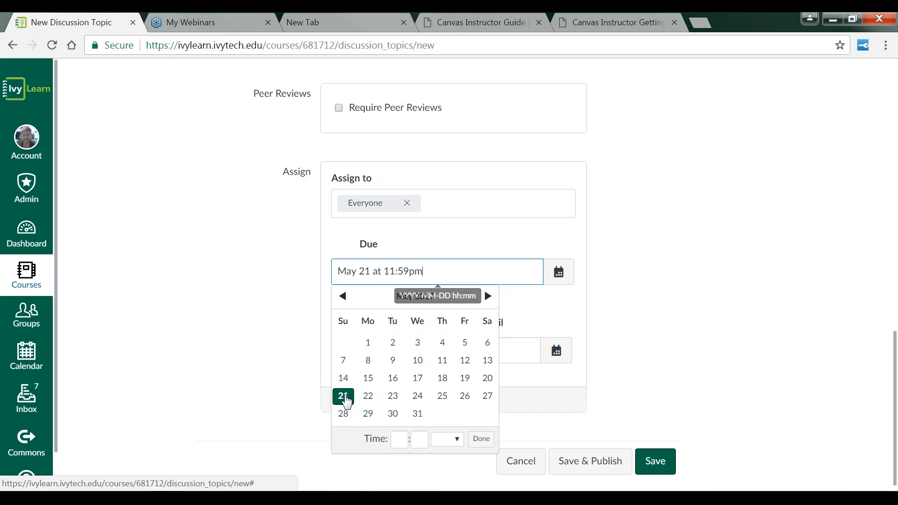
left_click(558, 322)
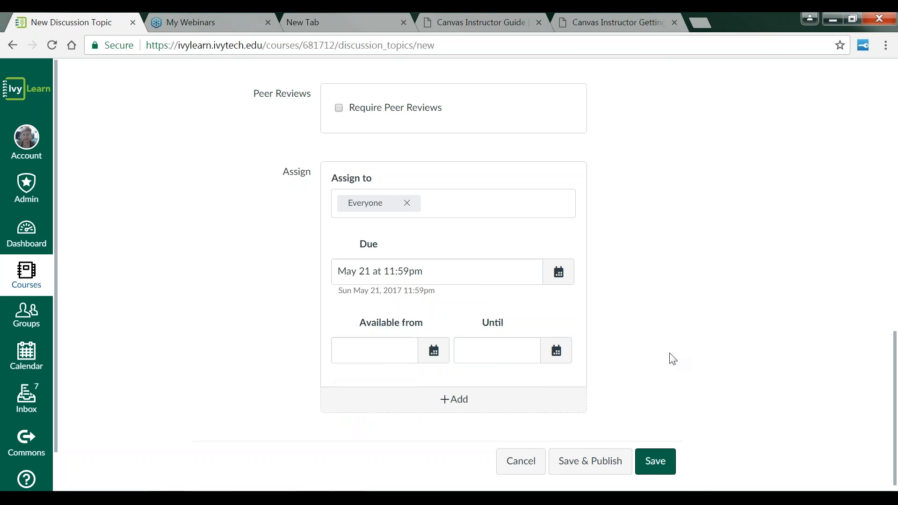
Step: Save and publish the discussion, then switch it back to unpublished
scroll(673, 359, "down", 1)
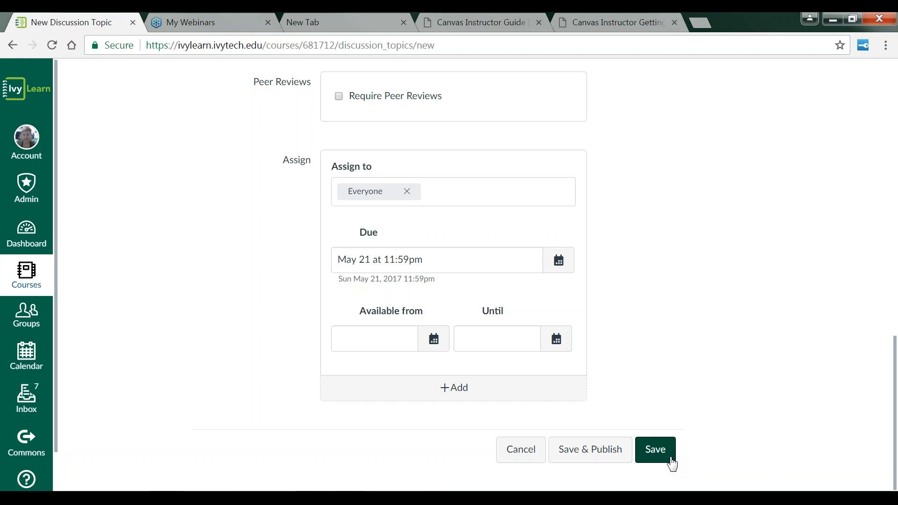
left_click(606, 458)
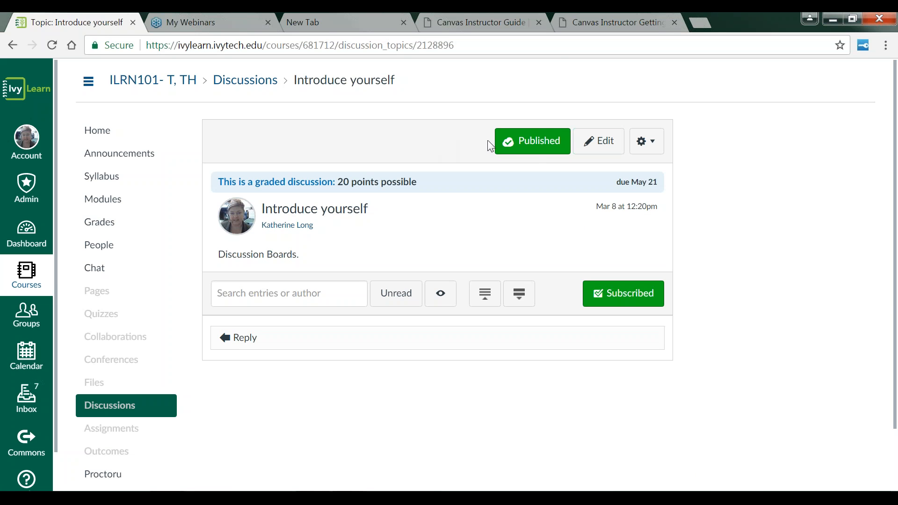
left_click(533, 143)
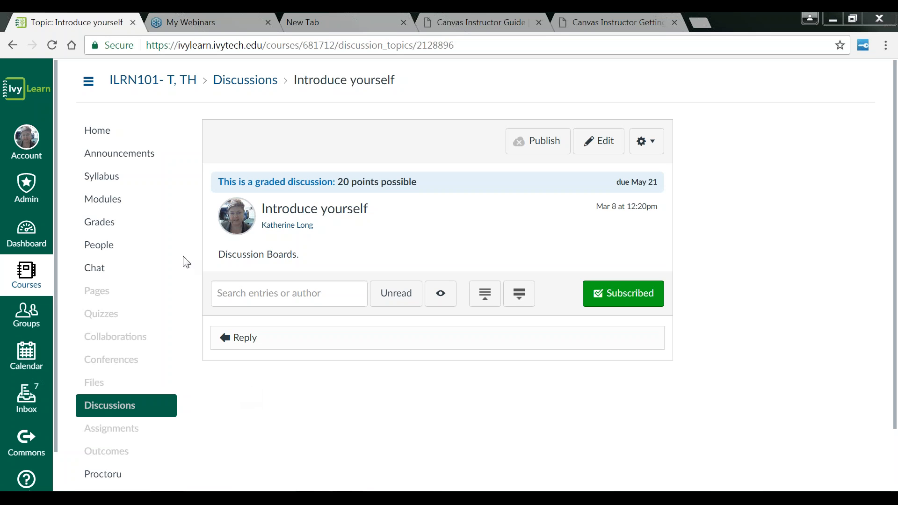
Step: Open the course syllabus and scroll through its contact and support information sections
left_click(111, 183)
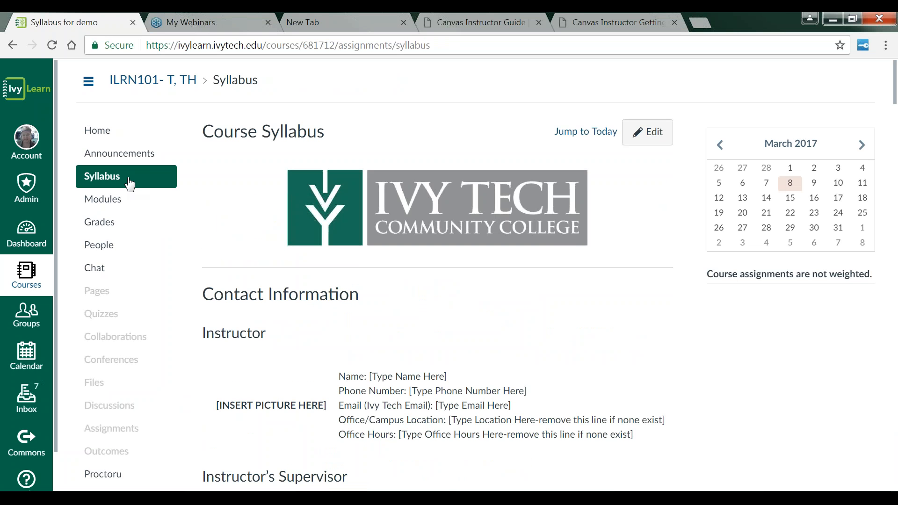
scroll(213, 230, "down", 3)
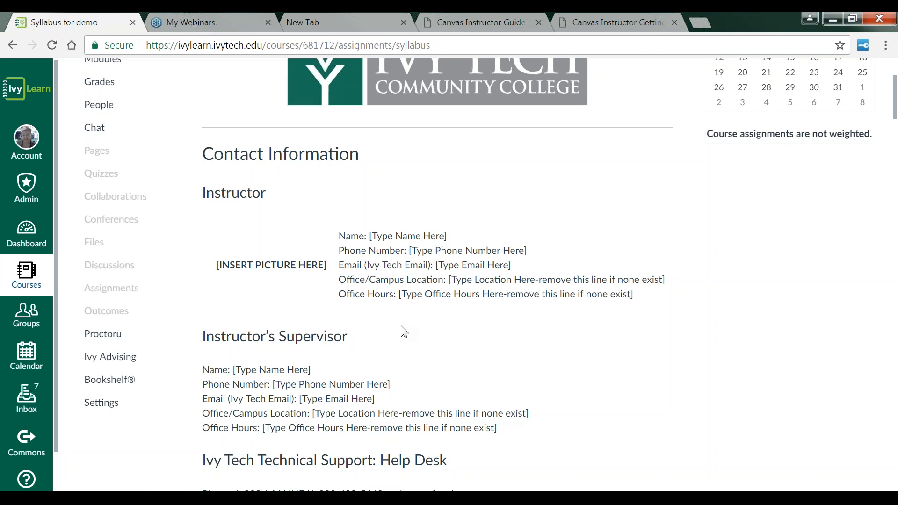
scroll(403, 331, "down", 2)
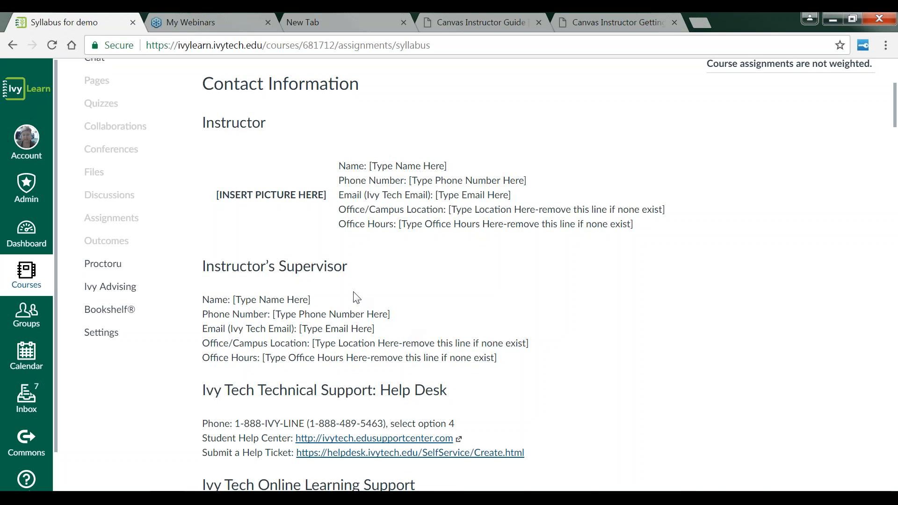
scroll(366, 298, "down", 3)
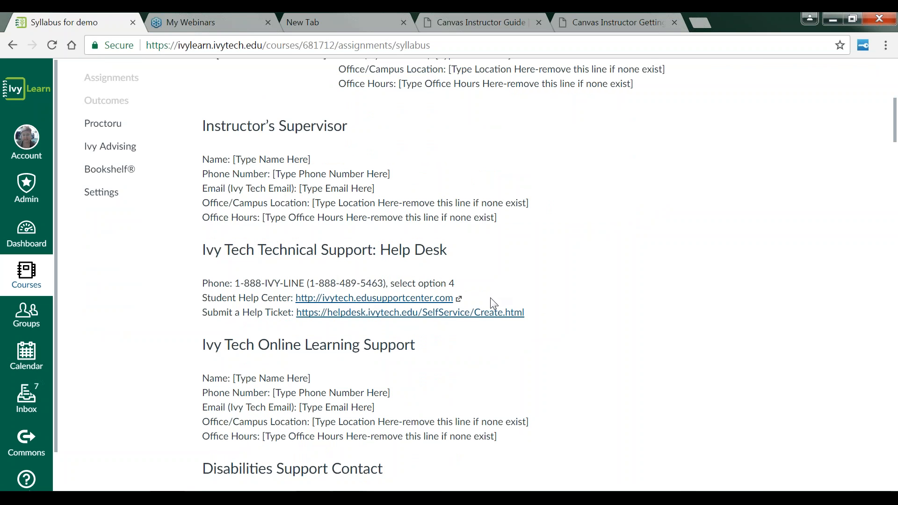
scroll(492, 300, "down", 1)
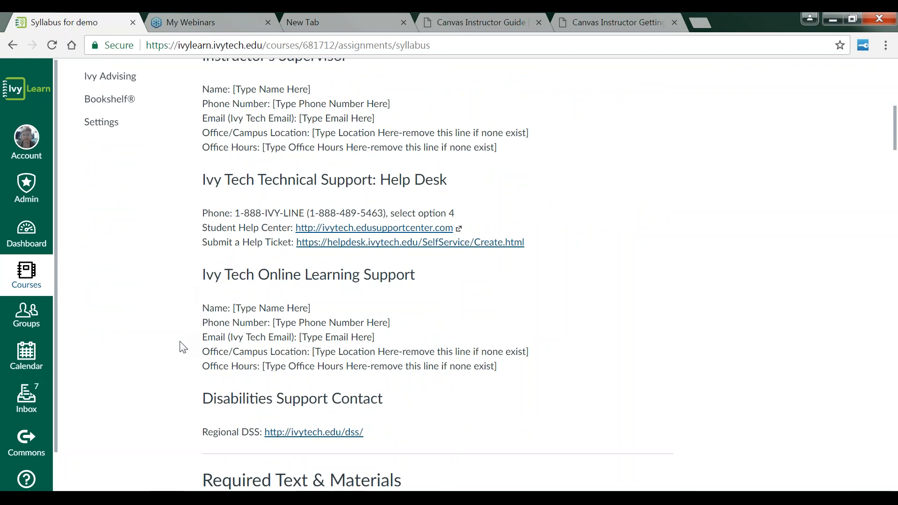
Step: Review the syllabus's required materials, course outline and course policy sections, then return to its top
scroll(183, 346, "down", 1)
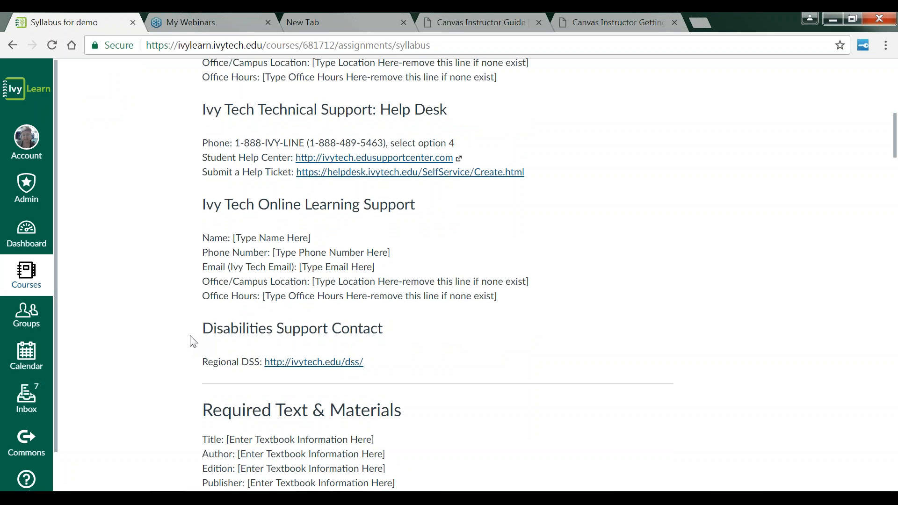
scroll(192, 341, "down", 1)
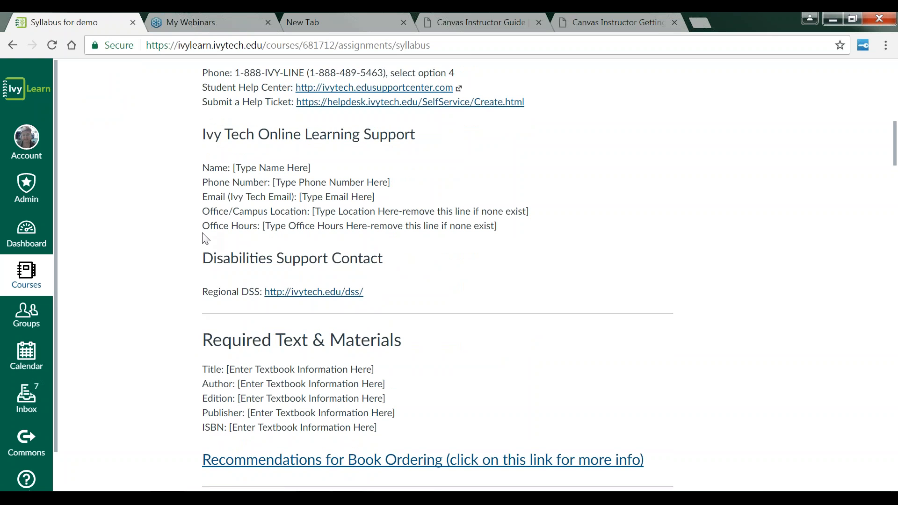
scroll(200, 264, "down", 1)
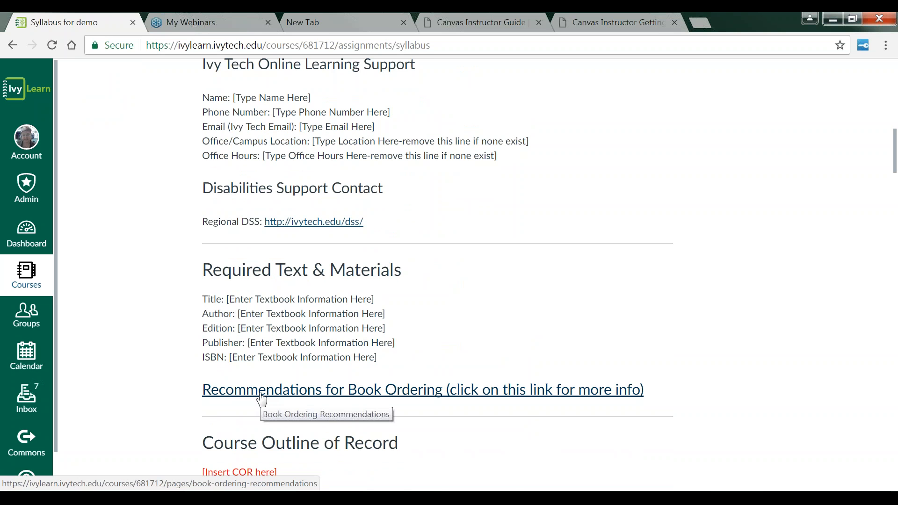
scroll(159, 392, "down", 3)
scroll(159, 392, "down", 1)
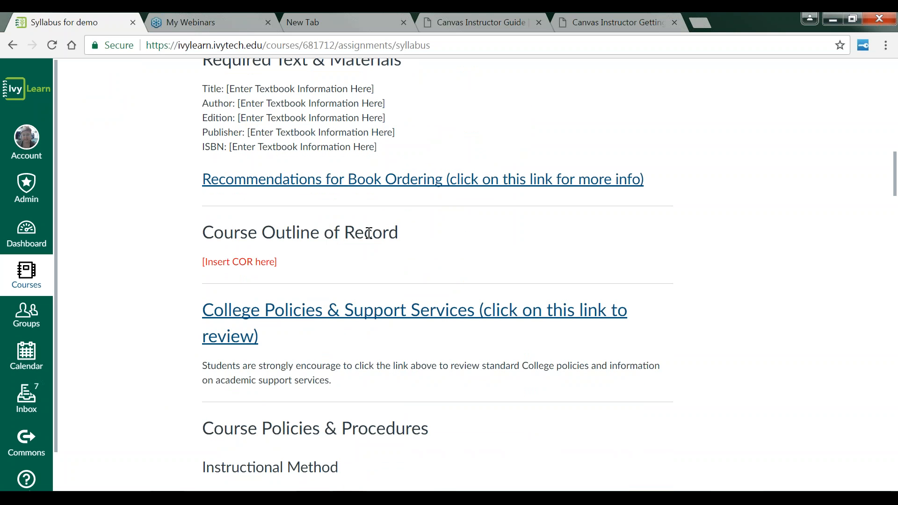
scroll(348, 342, "down", 3)
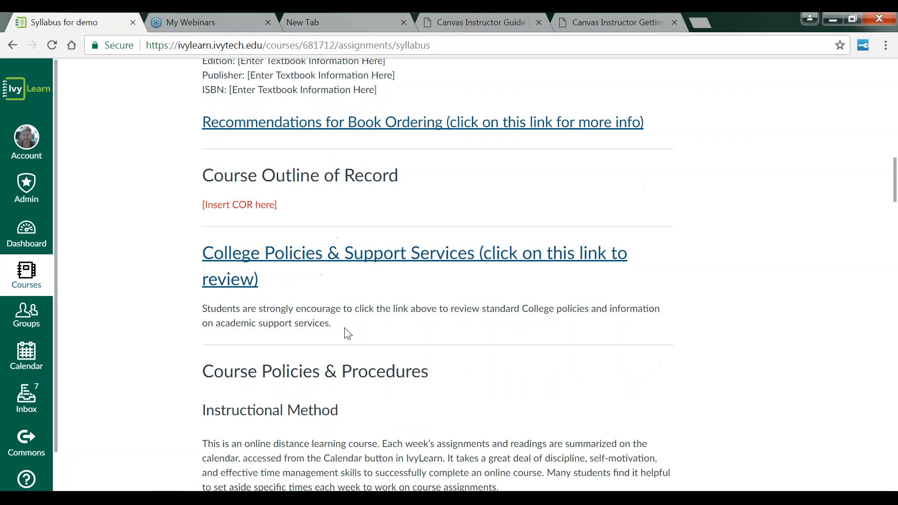
scroll(348, 342, "up", 4)
scroll(347, 342, "up", 15)
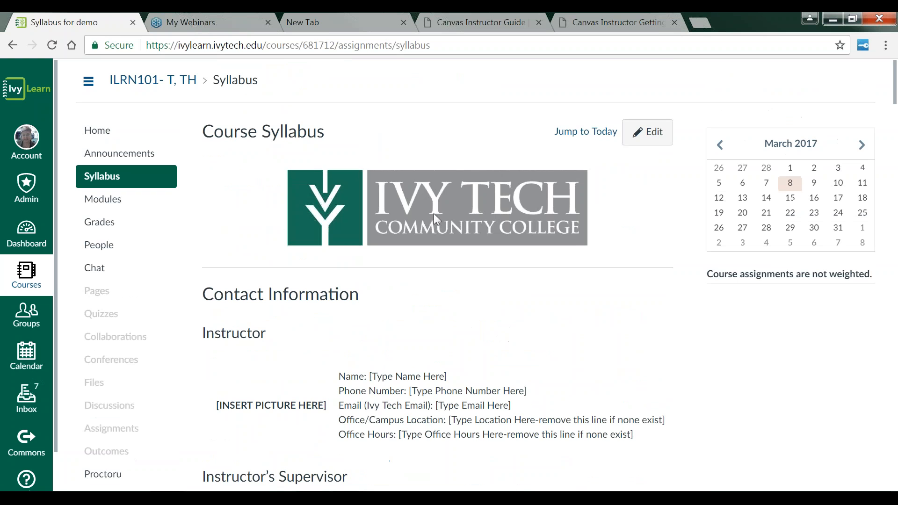
Step: Open the syllabus for editing and delete the [INSERT PICTURE HERE] placeholder in the instructor table
left_click(654, 142)
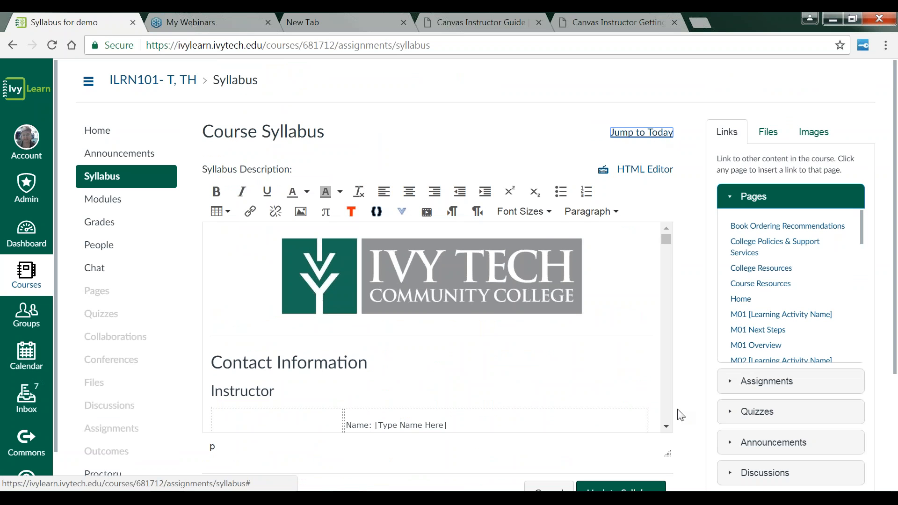
left_click(667, 428)
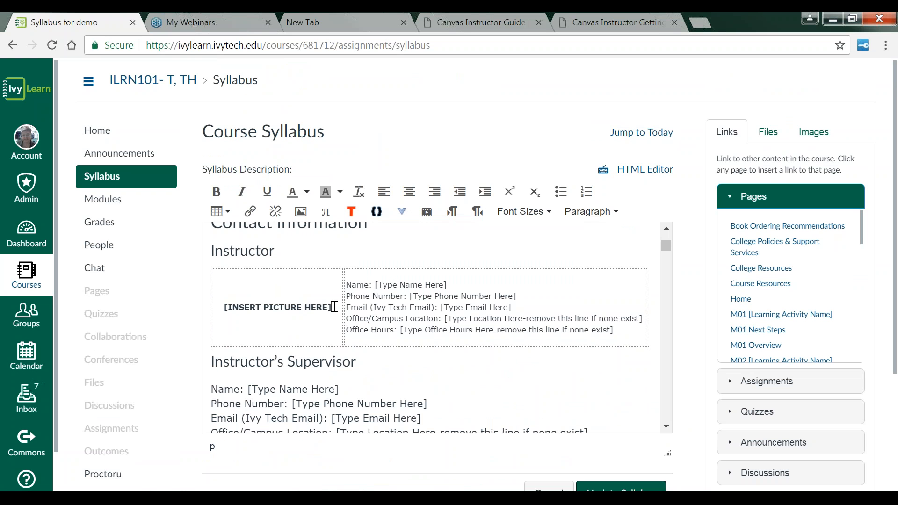
left_click_drag(332, 307, 215, 305)
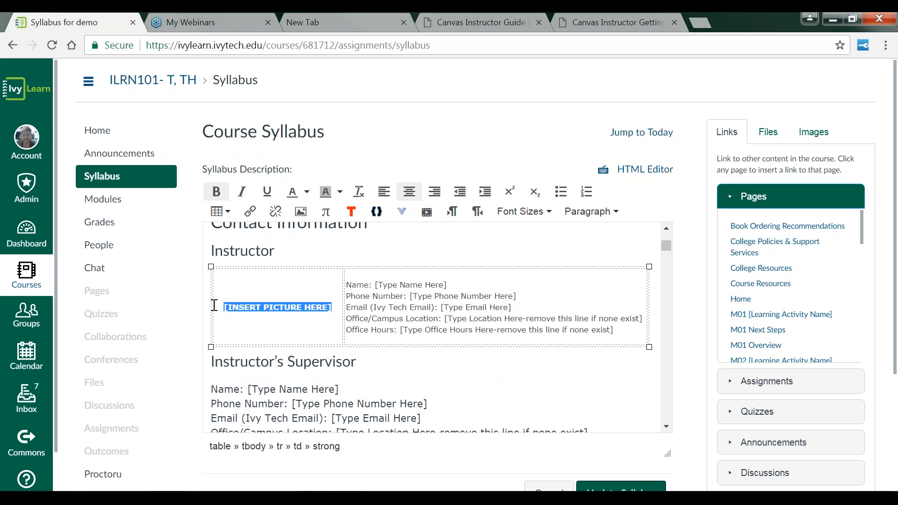
key("Delete")
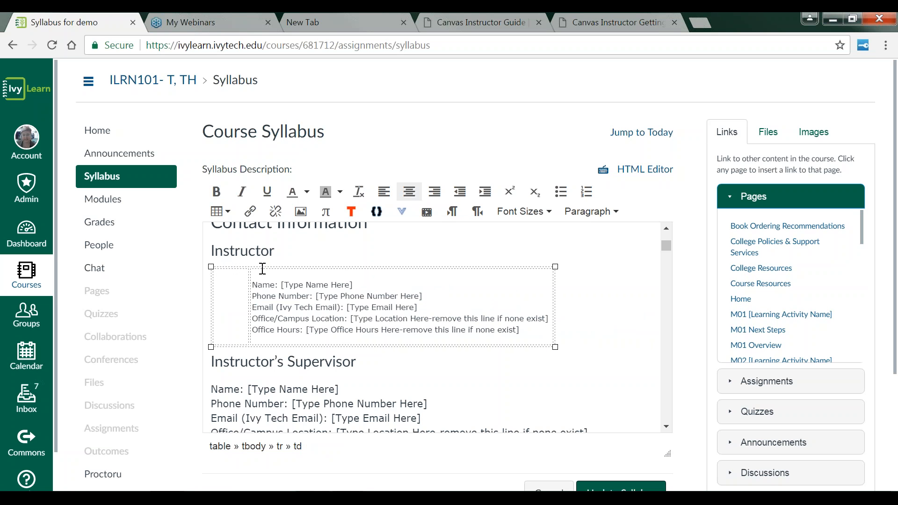
Step: Embed a Flickr Creative Commons image found by searching "panda" into the instructor's picture cell
left_click(301, 212)
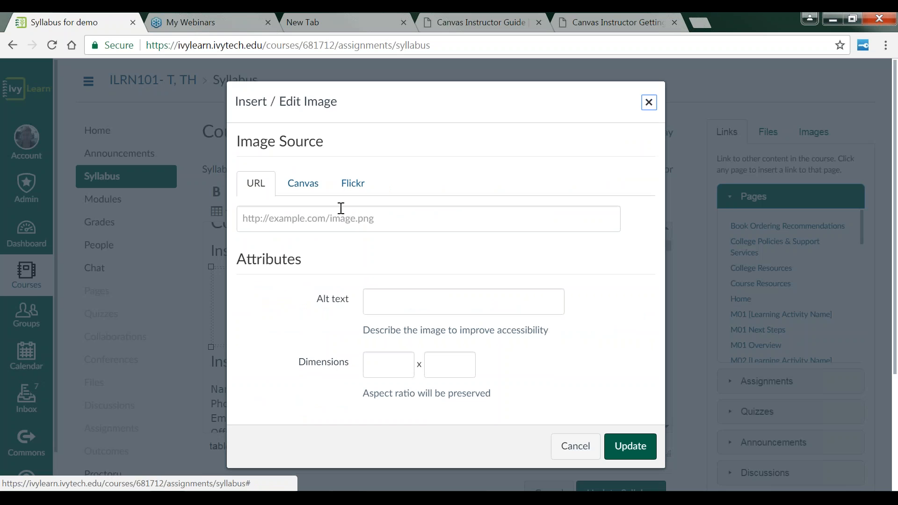
left_click(353, 183)
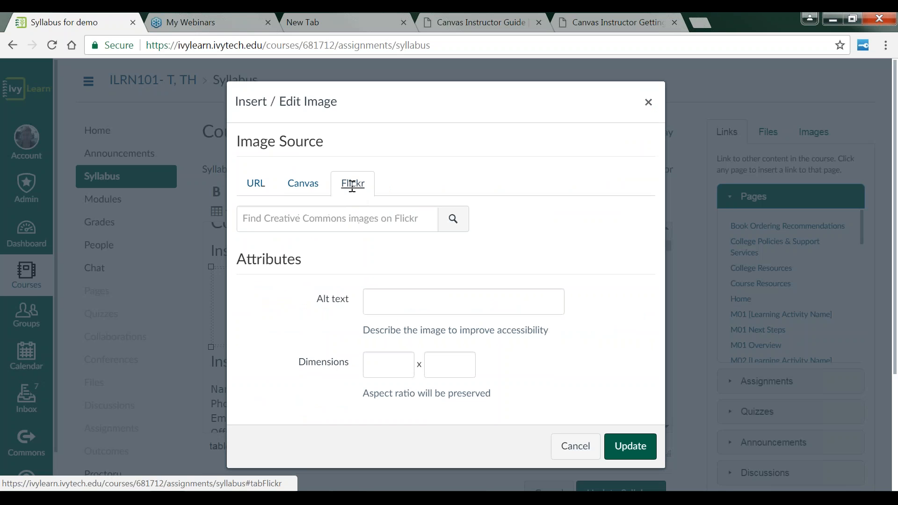
left_click(332, 223)
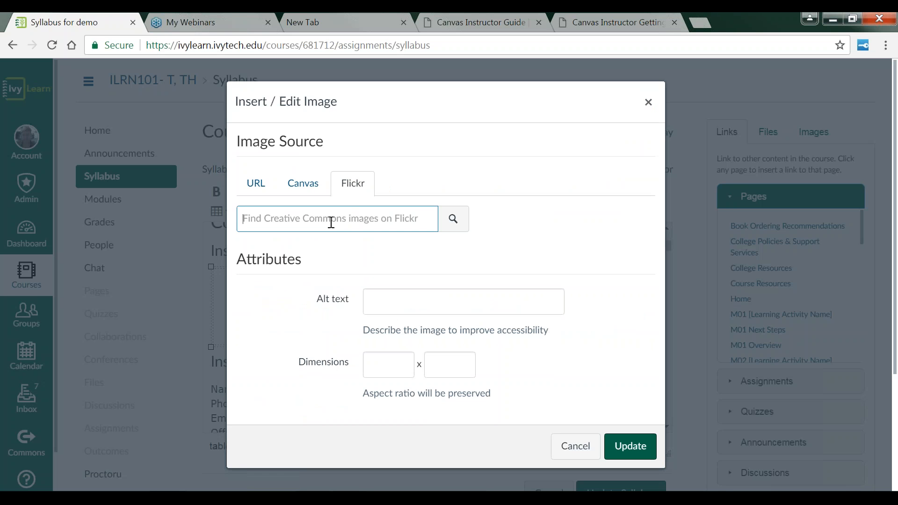
type("panda")
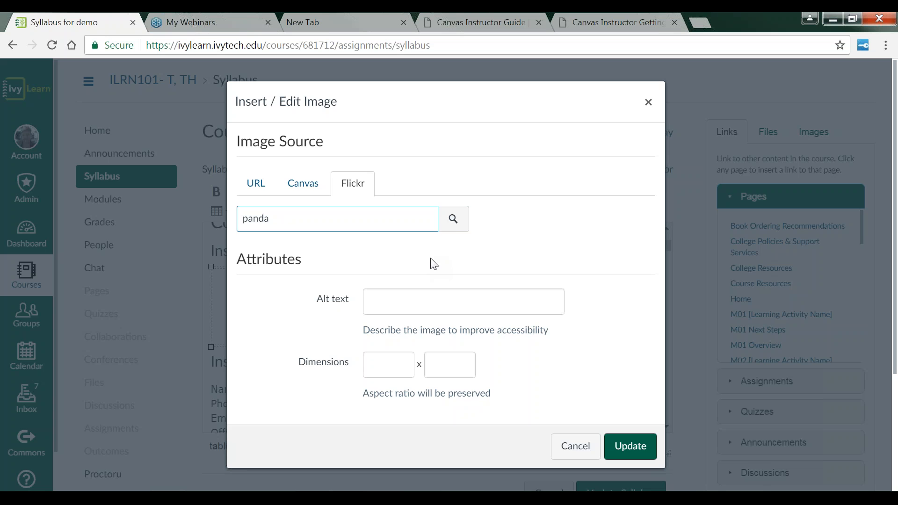
left_click(456, 228)
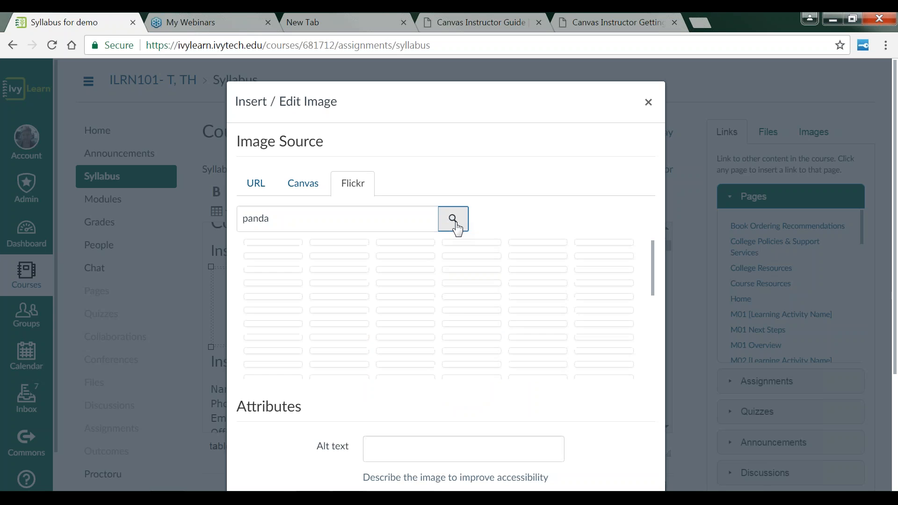
left_click(267, 273)
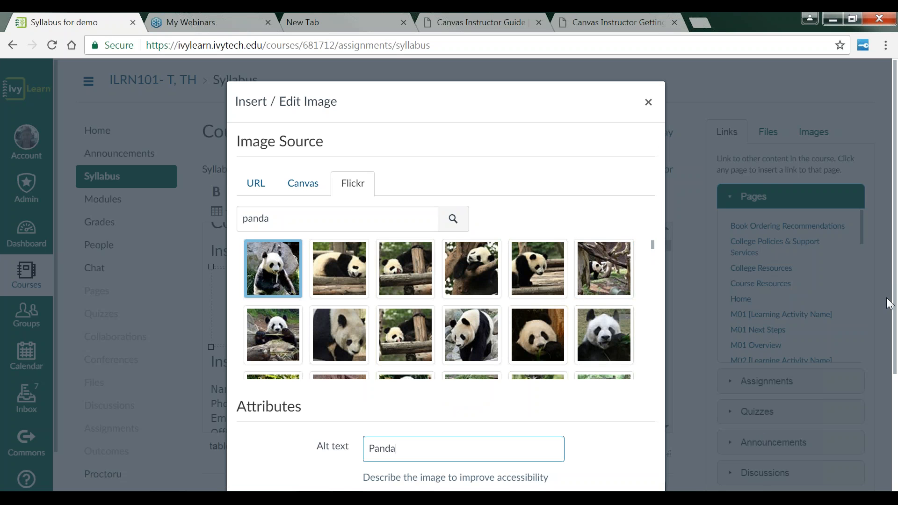
scroll(889, 302, "down", 2)
scroll(889, 302, "down", 2)
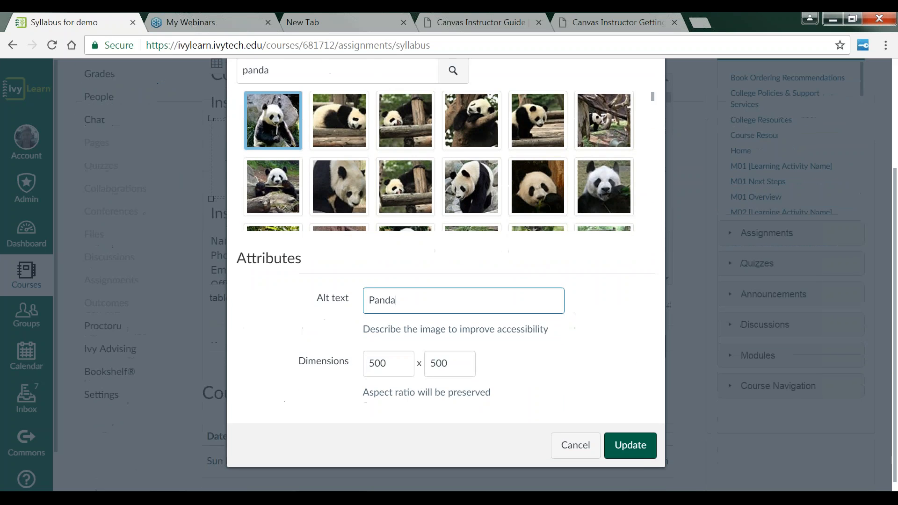
left_click(642, 458)
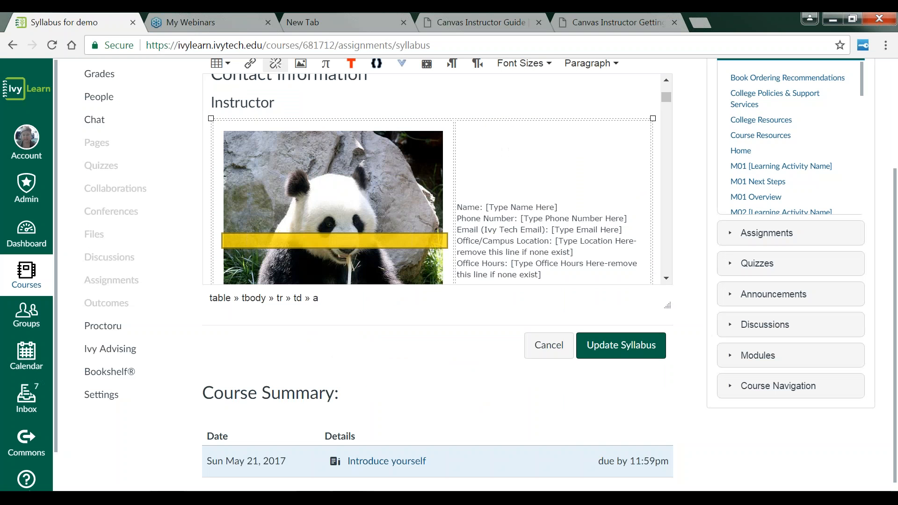
Step: Resize the panda image smaller by dragging its corner handle
left_click(426, 262)
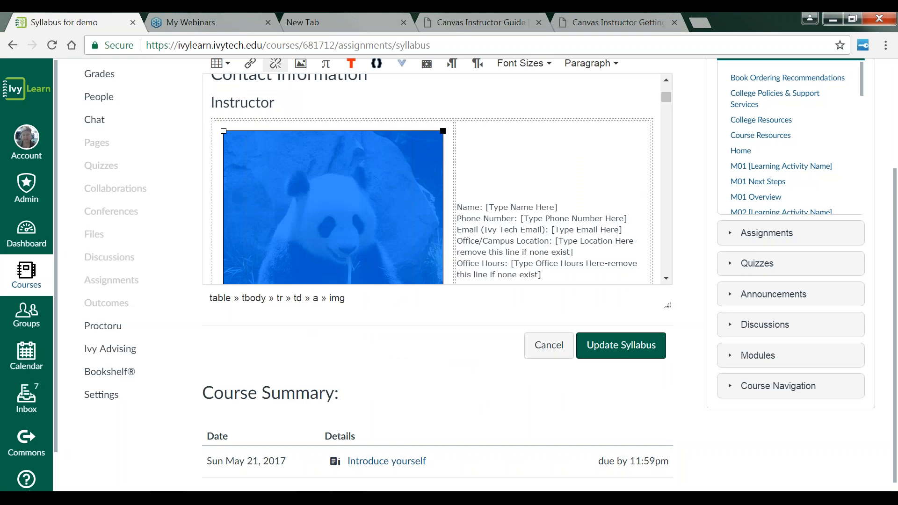
left_click_drag(443, 131, 370, 209)
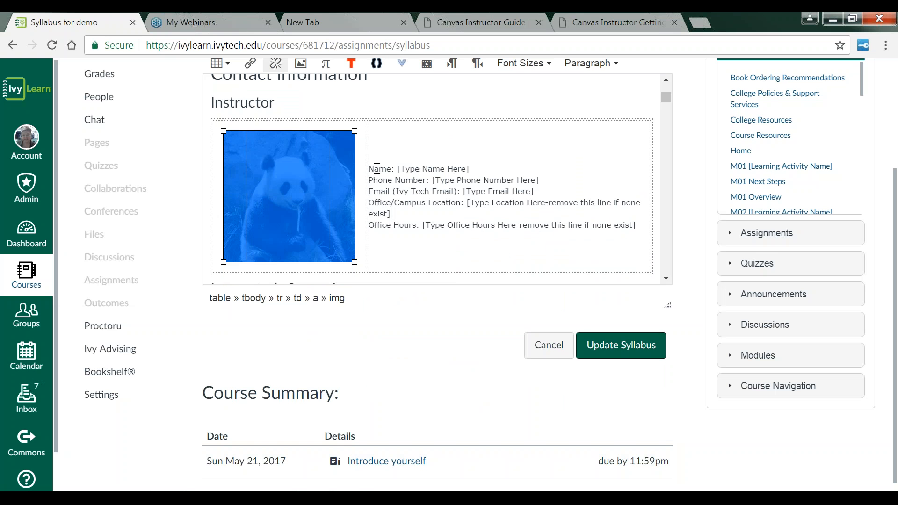
left_click_drag(354, 131, 339, 140)
left_click(352, 200)
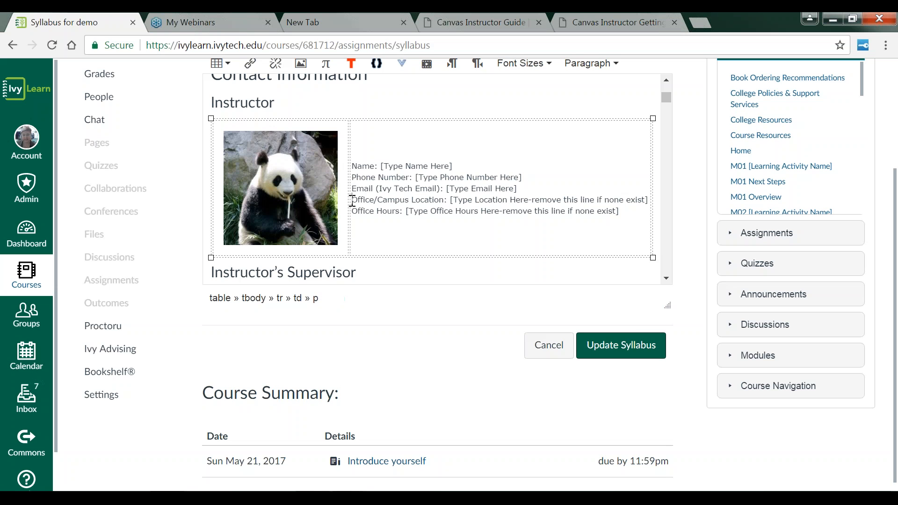
Step: Replace the instructor name placeholder with the instructor's full name
left_click(381, 166)
mouse_move(382, 165)
left_mouse_down()
mouse_move(458, 162)
mouse_move(381, 165)
left_mouse_up()
Step: Save the edited syllabus with Update Syllabus
left_click(667, 279)
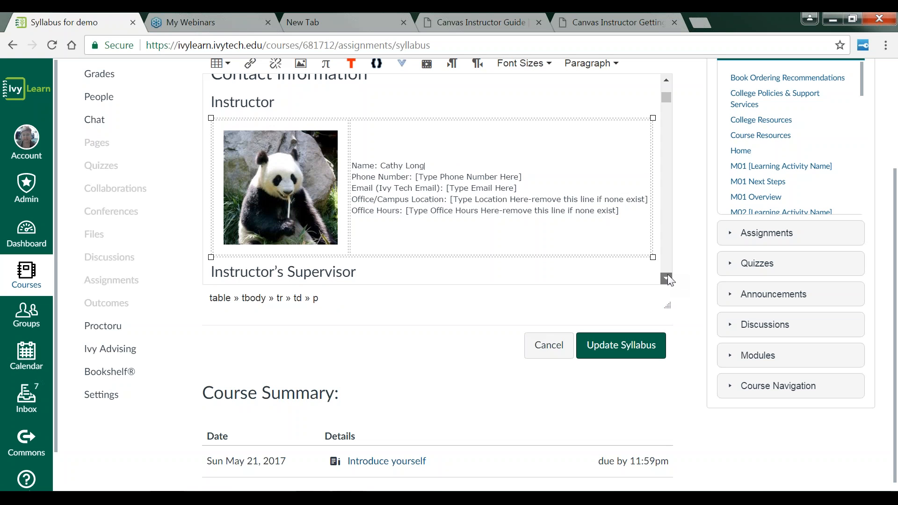
left_click(668, 275)
left_click(668, 275)
left_click(668, 275)
left_click(668, 275)
left_click(668, 276)
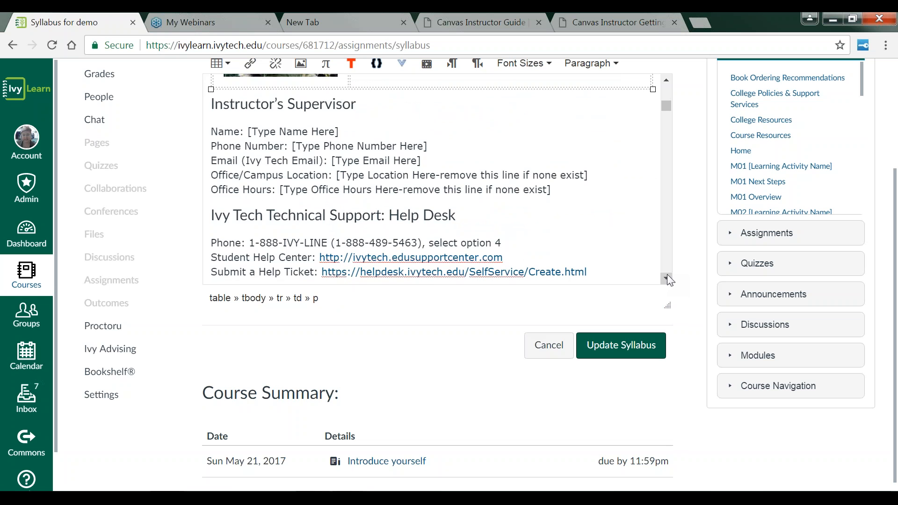
left_click(667, 276)
left_click(667, 276)
left_click(668, 276)
left_click(668, 276)
left_click(667, 276)
left_click(667, 276)
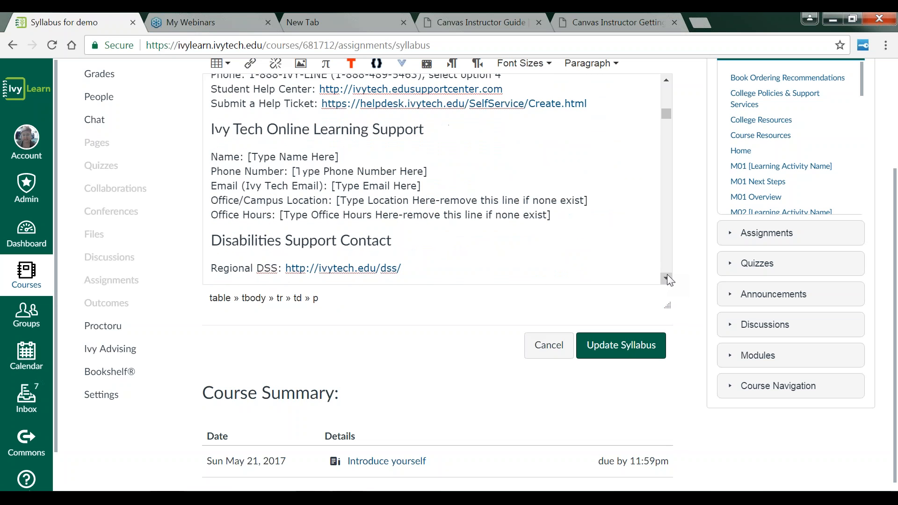
left_click(632, 357)
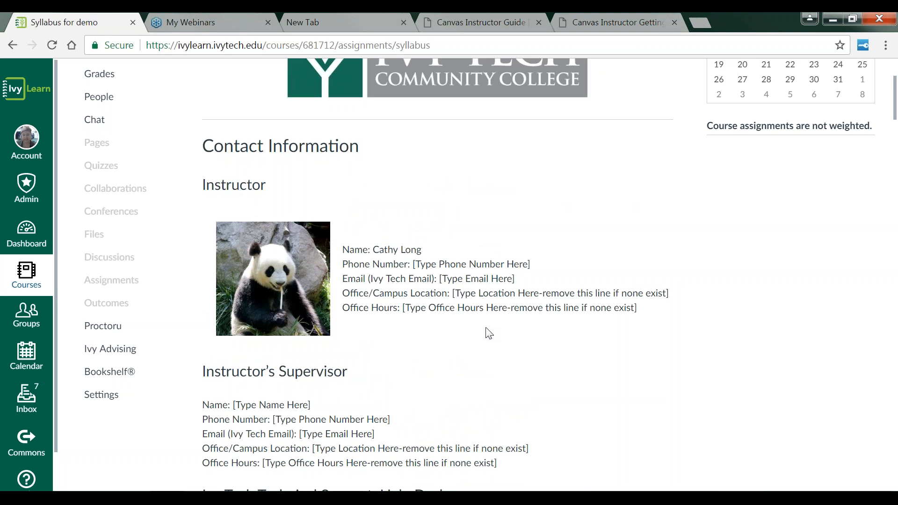
Step: Scroll through the updated syllabus to the course summary and open the Introduce yourself discussion
scroll(457, 371, "down", 1)
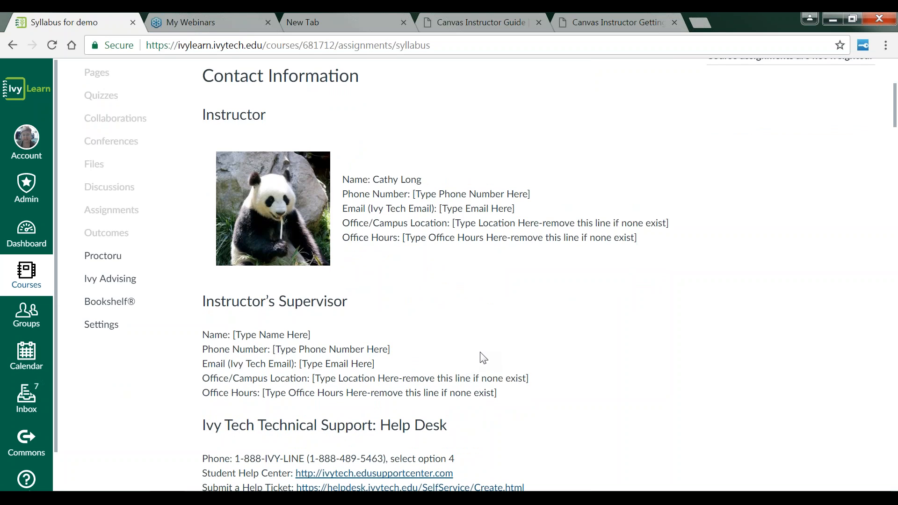
scroll(483, 356, "up", 1)
scroll(140, 106, "up", 1)
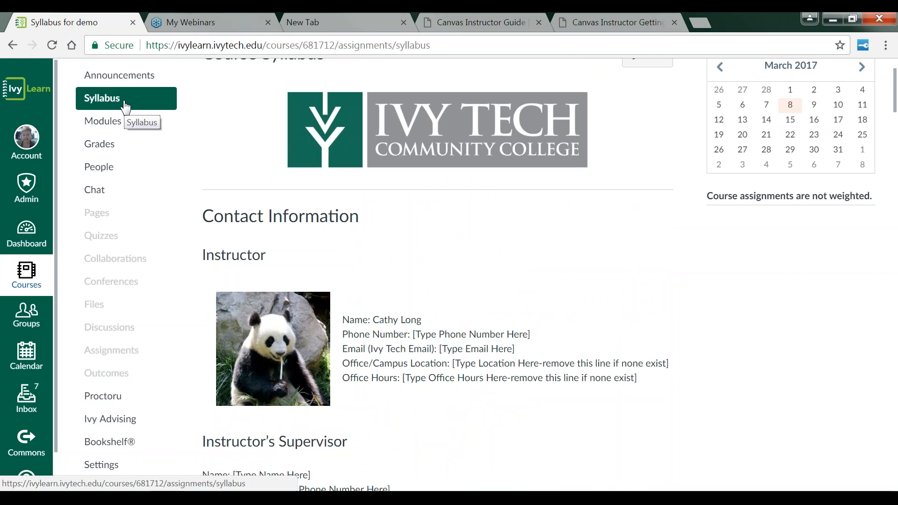
scroll(464, 208, "down", 9)
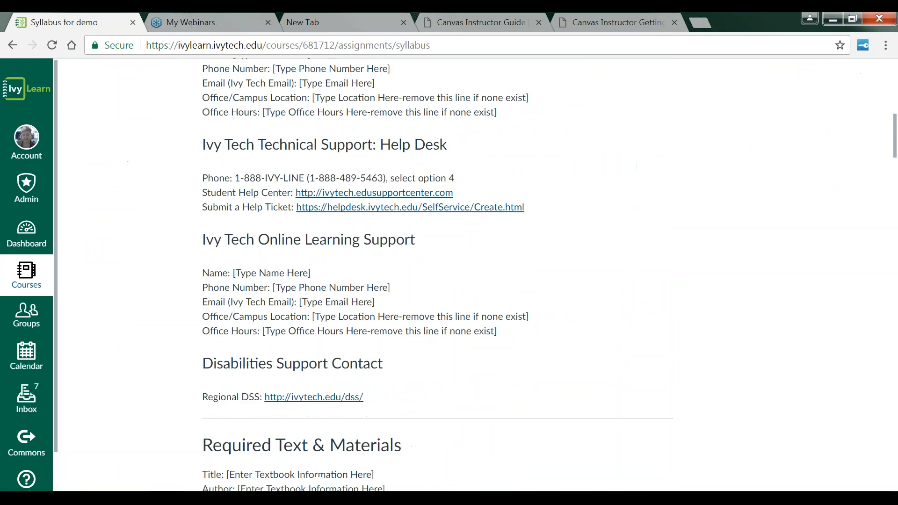
scroll(438, 271, "down", 14)
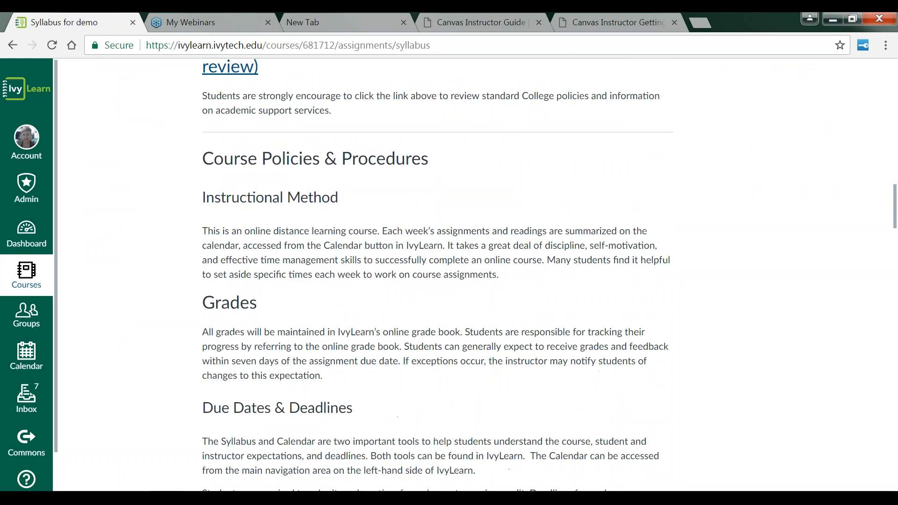
scroll(438, 271, "down", 15)
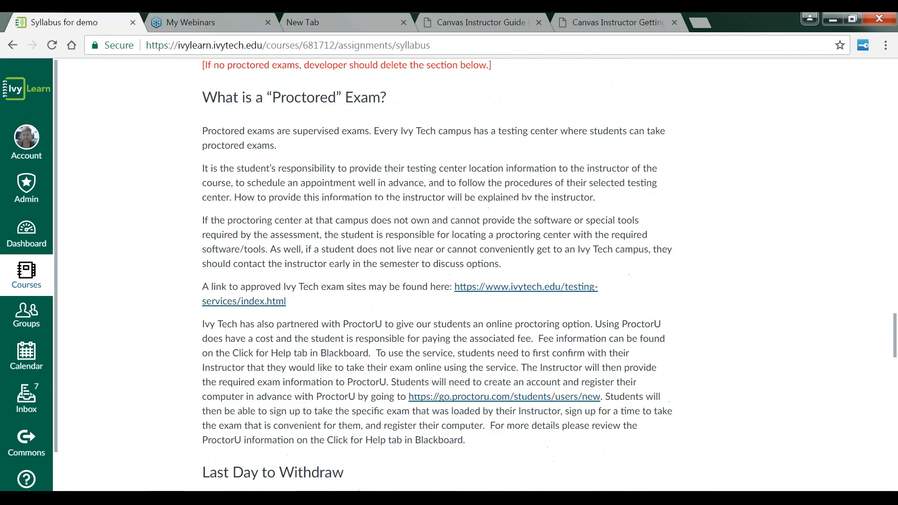
scroll(467, 220, "down", 15)
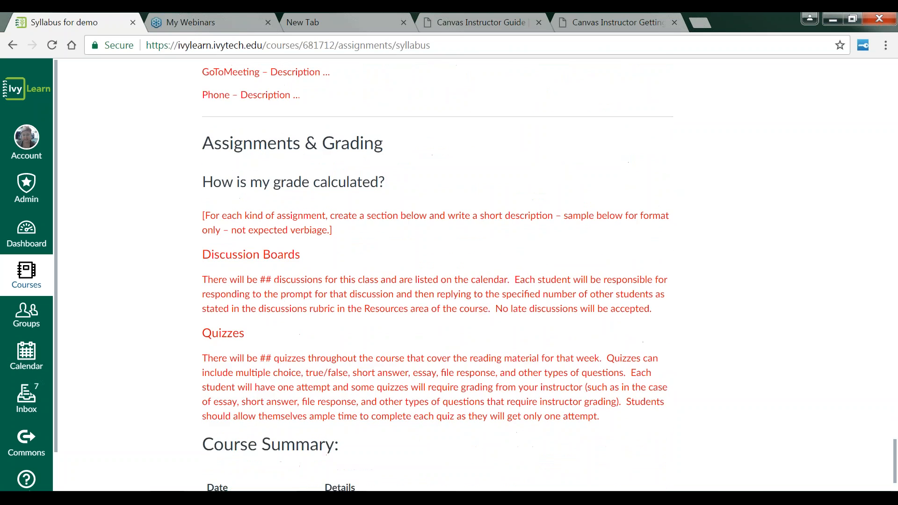
scroll(468, 217, "down", 2)
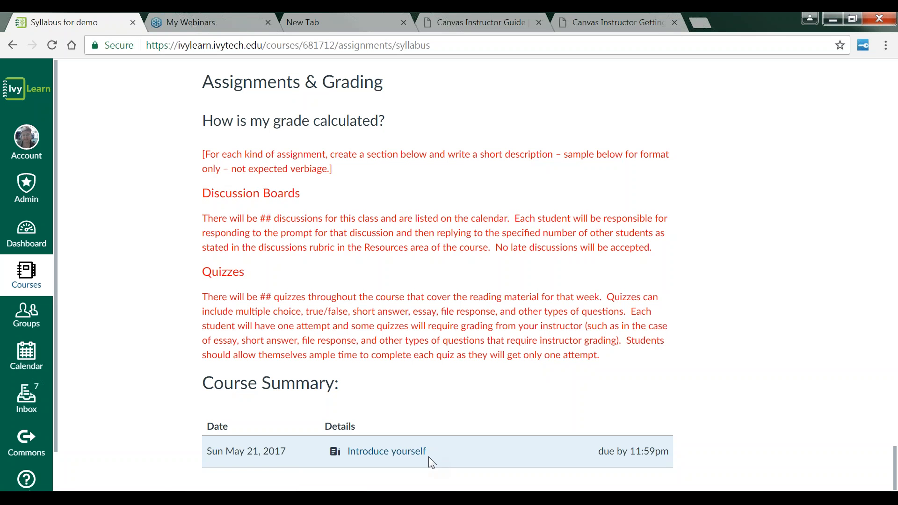
left_click(391, 456)
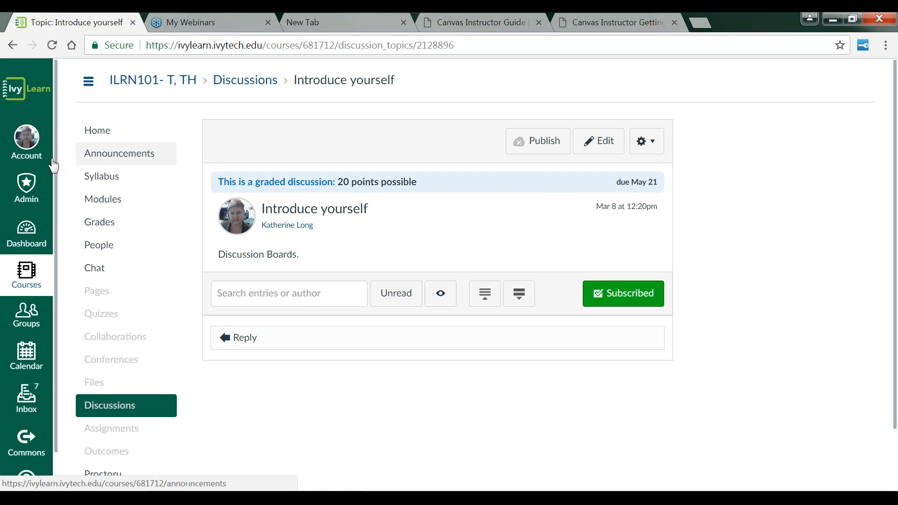
Step: Return to the dashboard and open the personal sandbox shell course
left_click(28, 245)
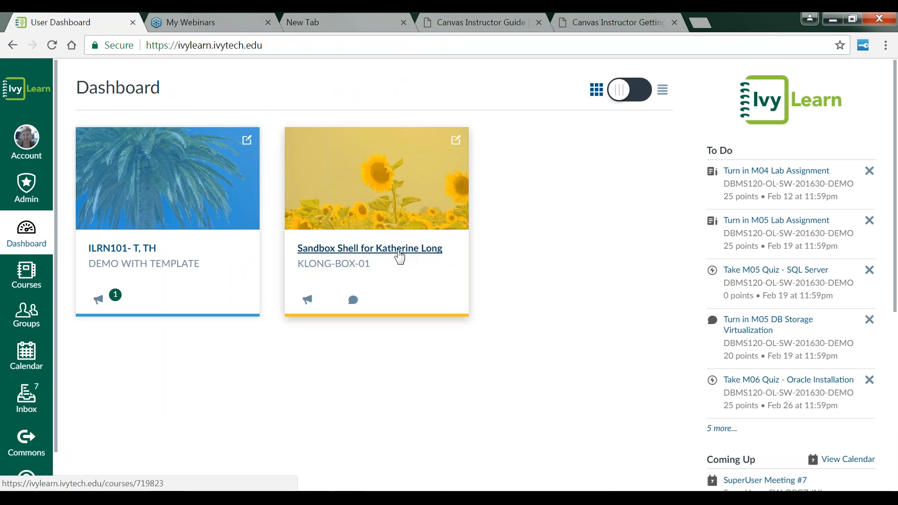
left_click(400, 248)
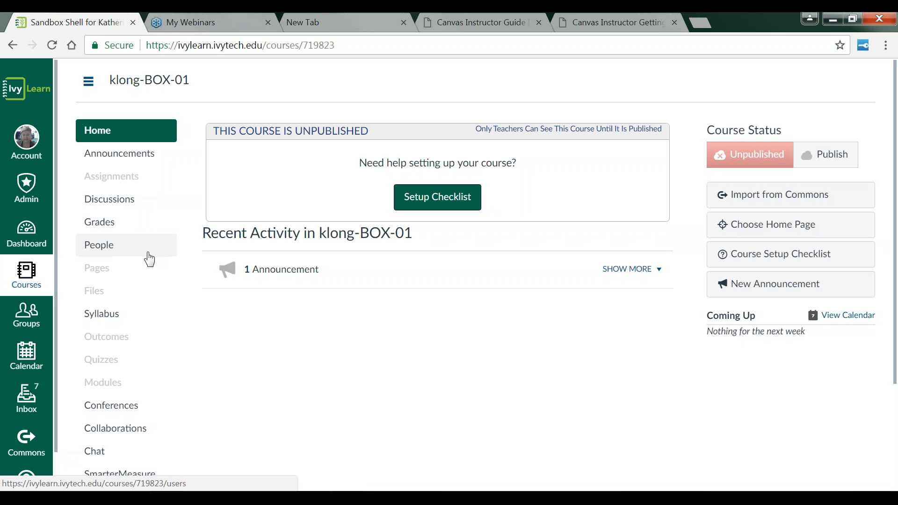
Step: Open the sandbox course's syllabus and examine its Course Syllabus and Course Summary headings
left_click(102, 314)
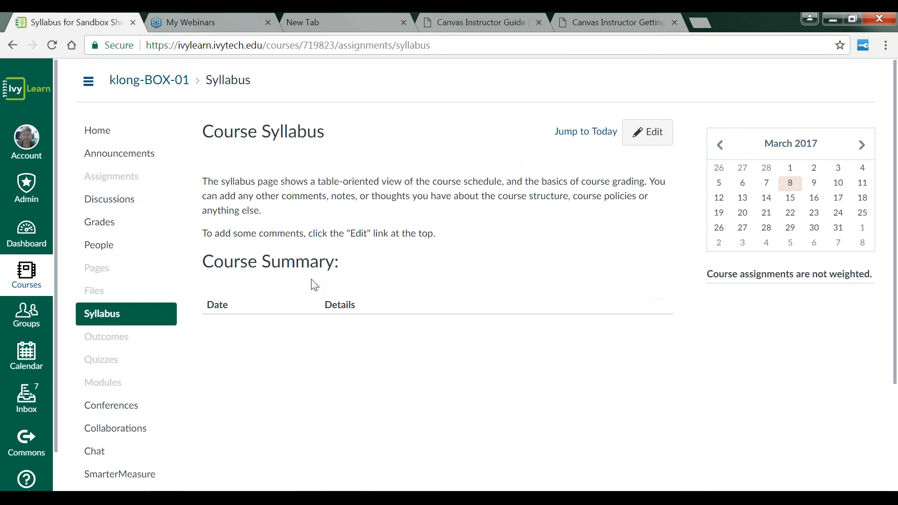
left_click_drag(206, 261, 355, 267)
left_click(356, 267)
left_click_drag(202, 129, 329, 133)
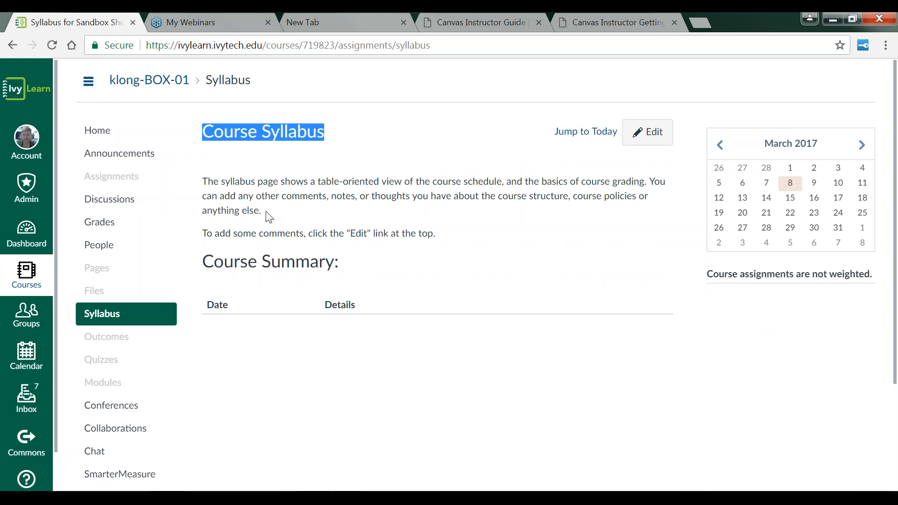
left_click_drag(203, 262, 344, 266)
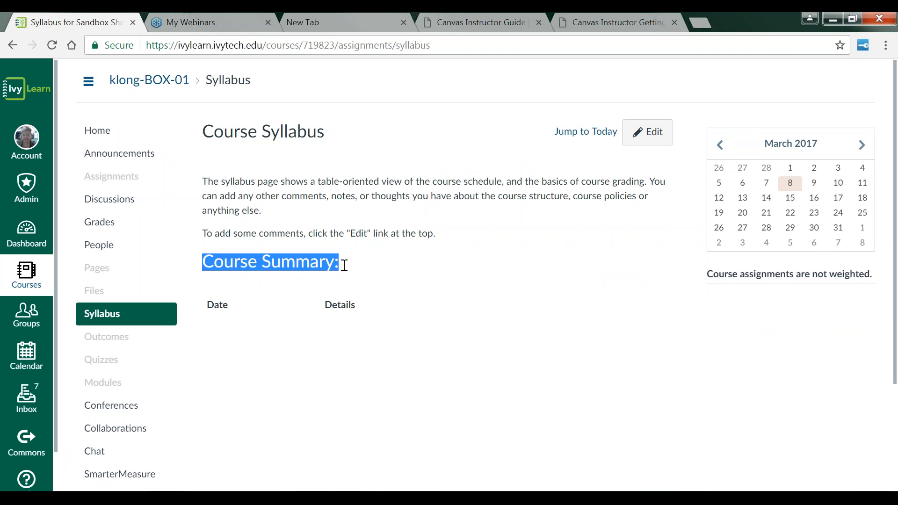
left_click(423, 274)
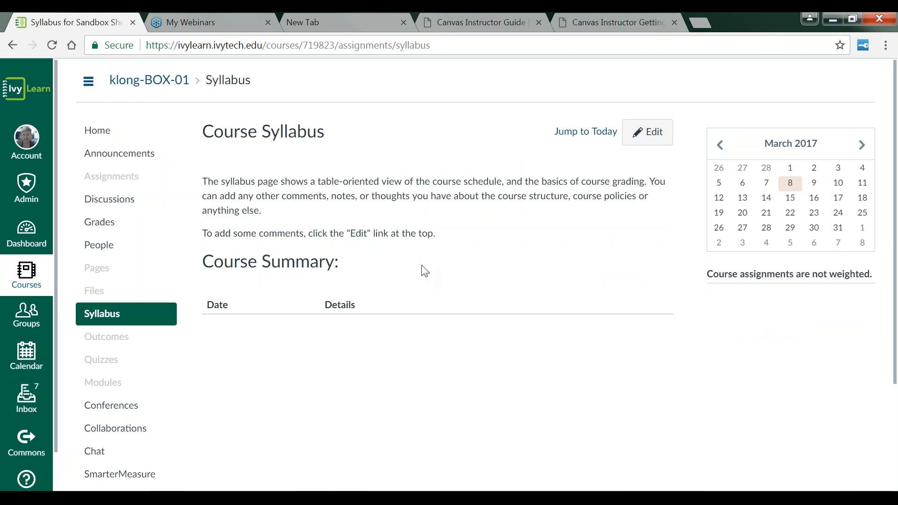
Step: Edit the syllabus description and add a Header 2 heading reading Contact Information
left_click(645, 133)
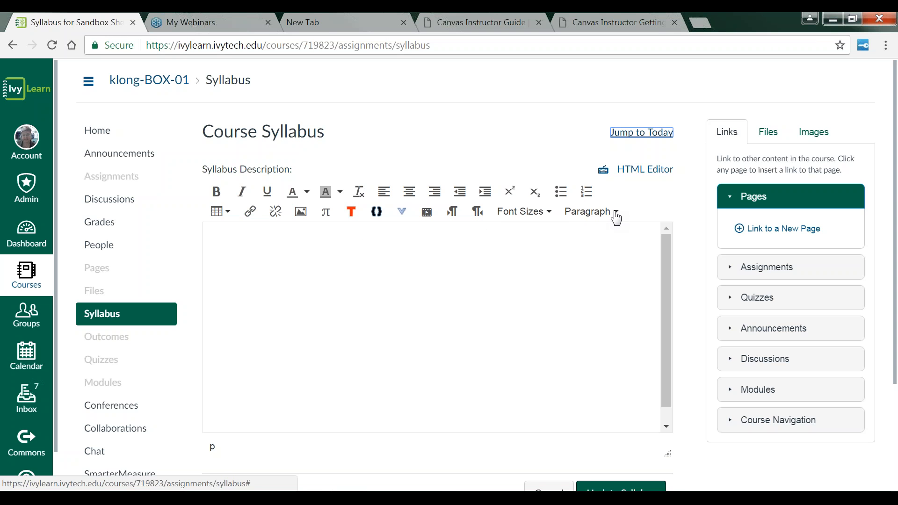
left_click(616, 214)
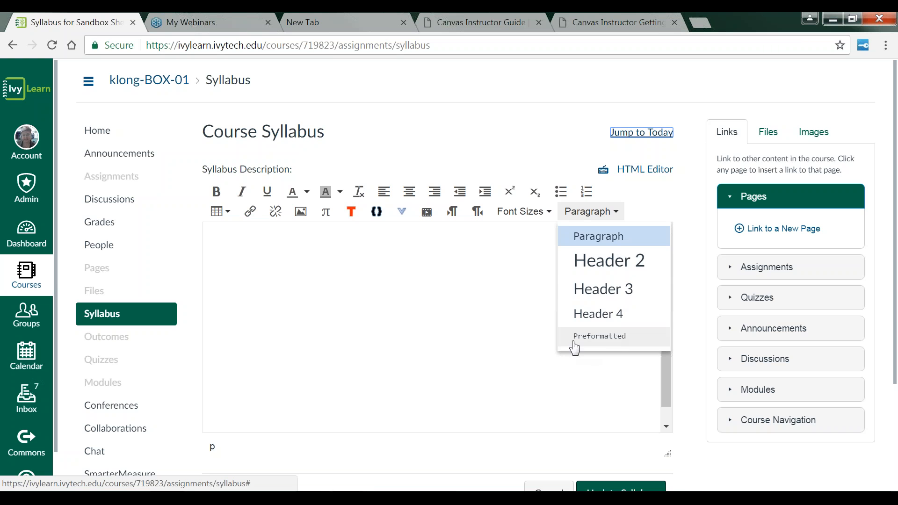
left_click(606, 266)
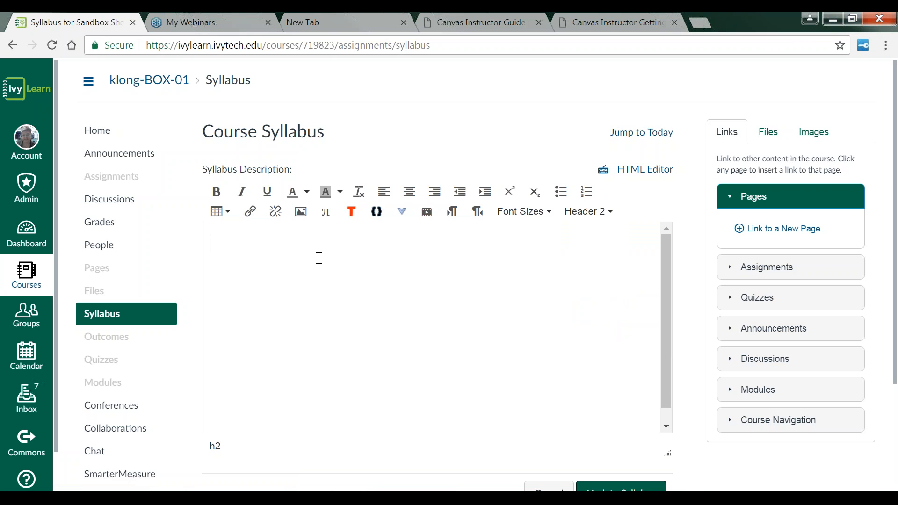
type("Contact Information")
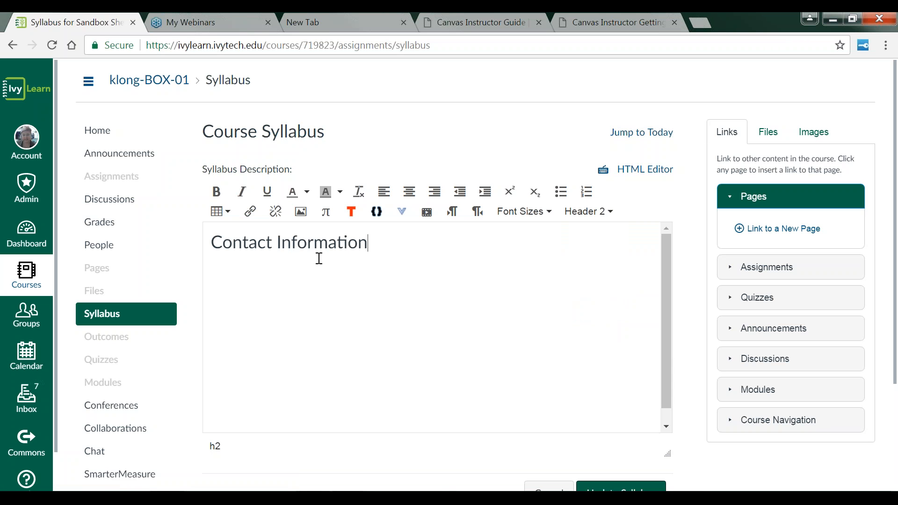
key("Return")
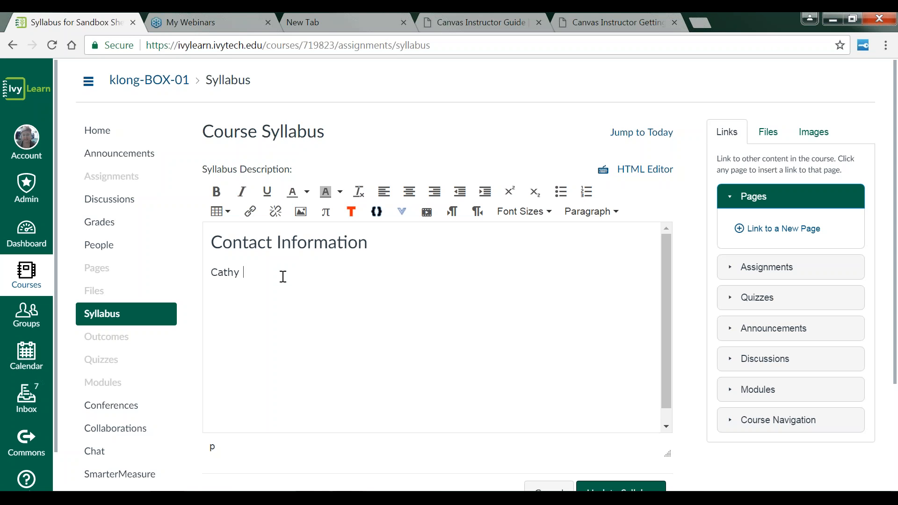
Step: Enter the instructor's full name, e-mail address and phone number on separate lines beneath the heading
key("Return")
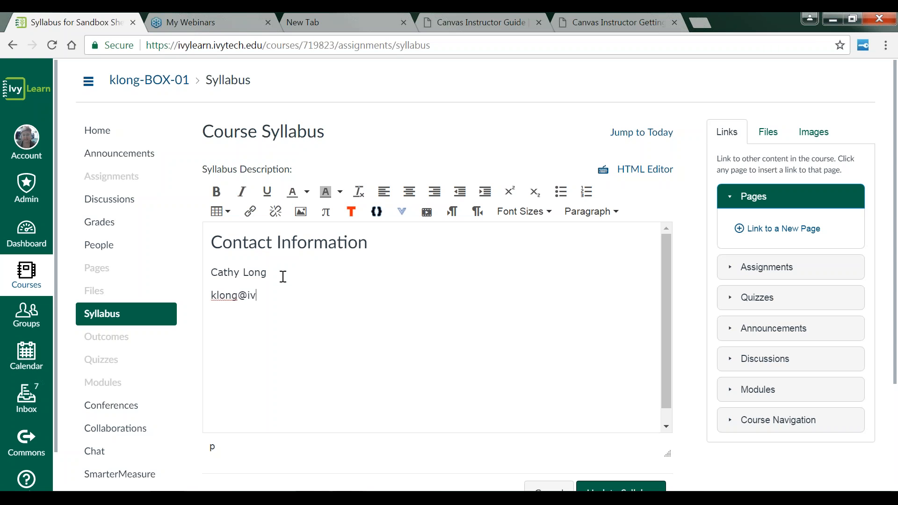
key("Return")
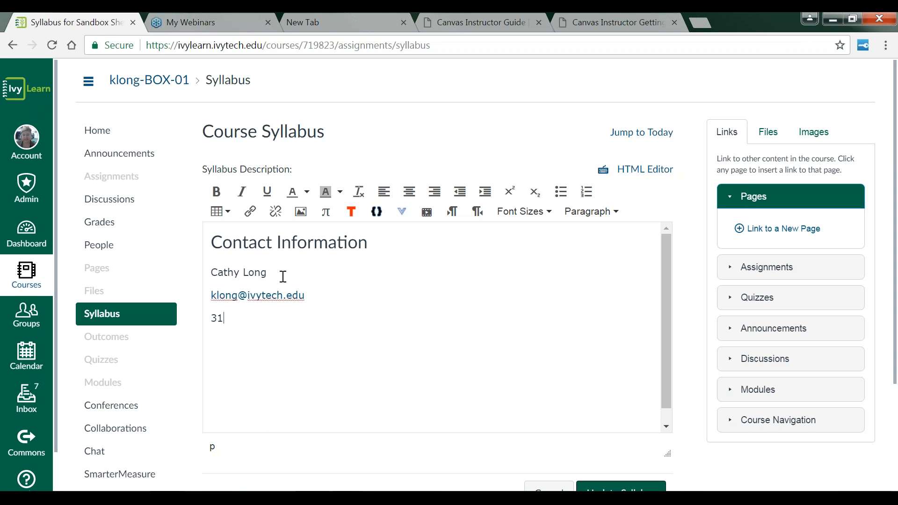
Step: Add a second Header 2 heading reading COR below the contact details and save the syllabus
left_click(604, 212)
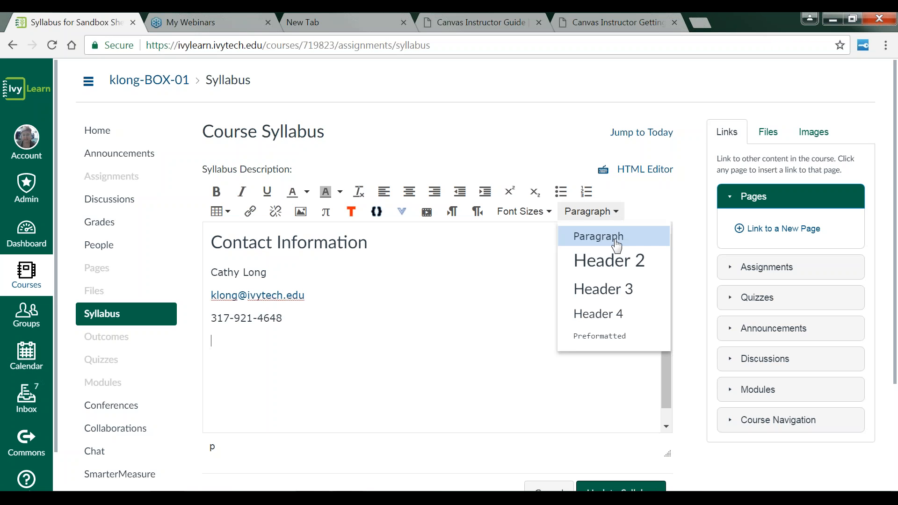
left_click(616, 263)
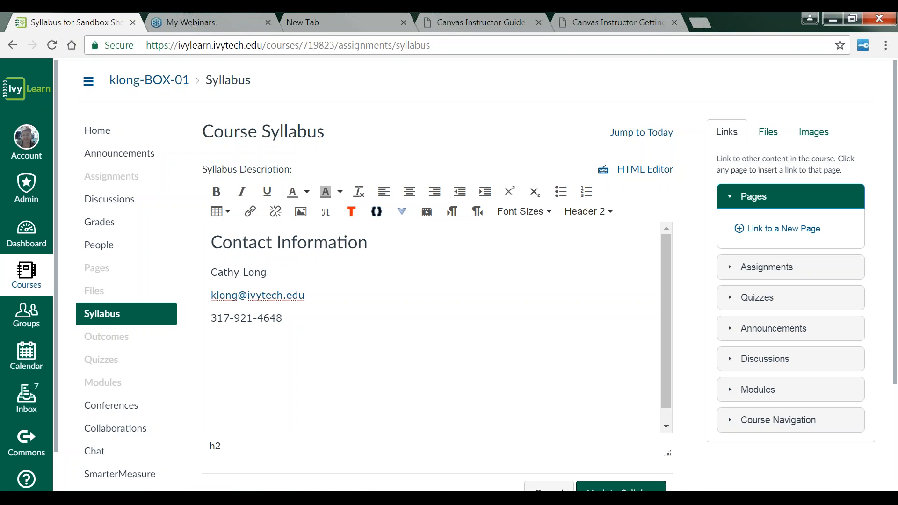
type("COR")
key("Return")
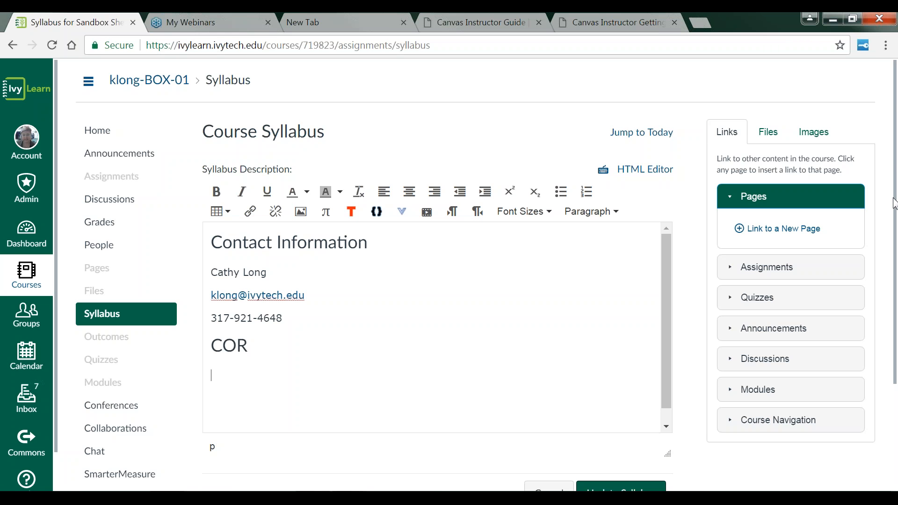
scroll(896, 204, "down", 3)
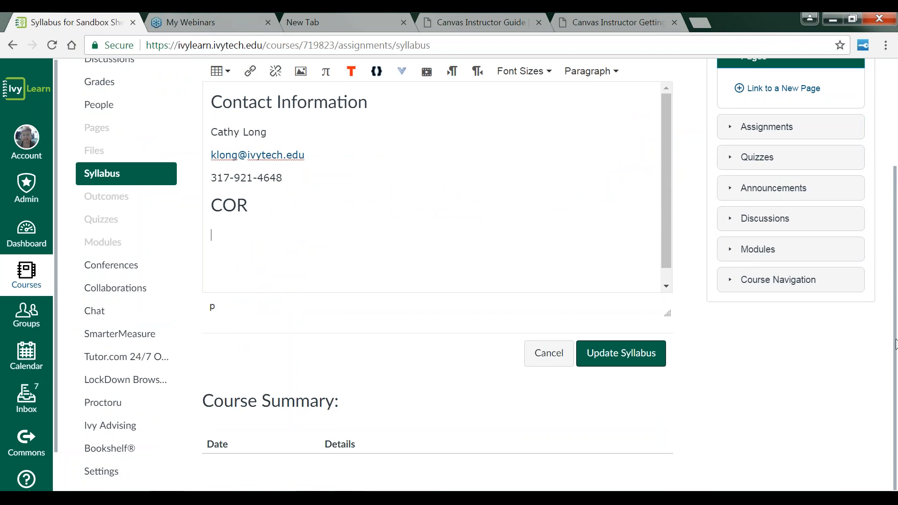
left_click(640, 361)
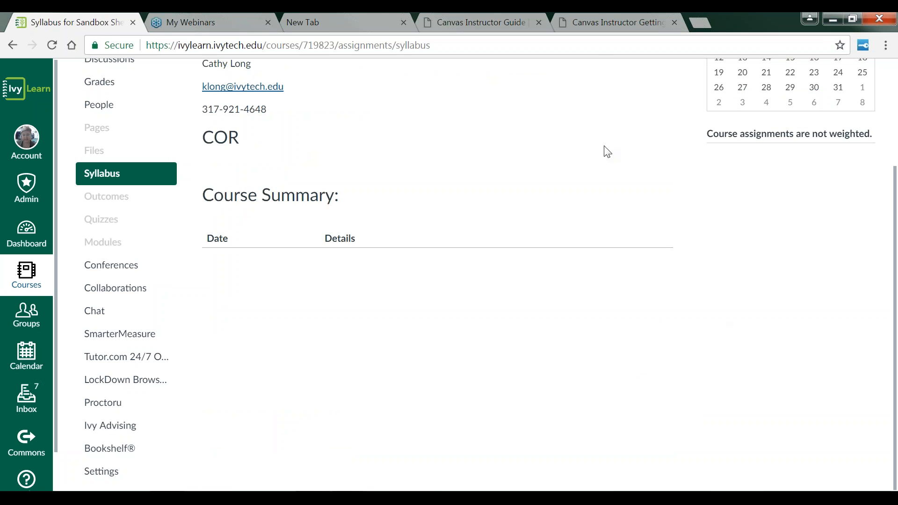
Step: Scroll through the saved syllabus to review the new contact section
left_click_drag(894, 209, 894, 101)
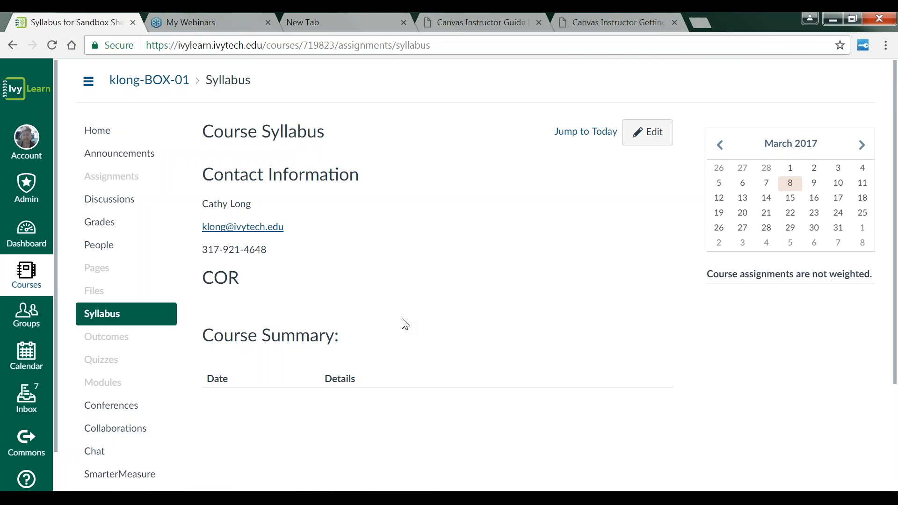
scroll(445, 325, "down", 2)
scroll(449, 332, "up", 2)
scroll(420, 325, "down", 2)
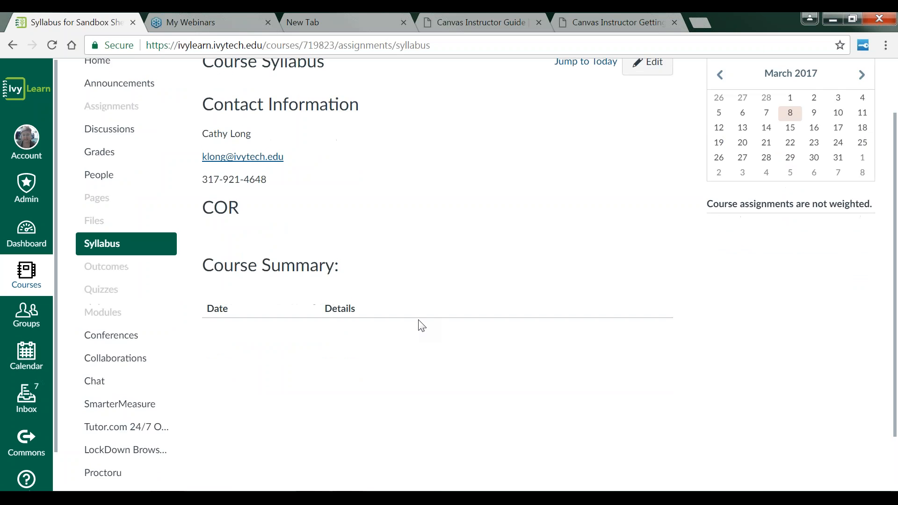
scroll(422, 327, "down", 2)
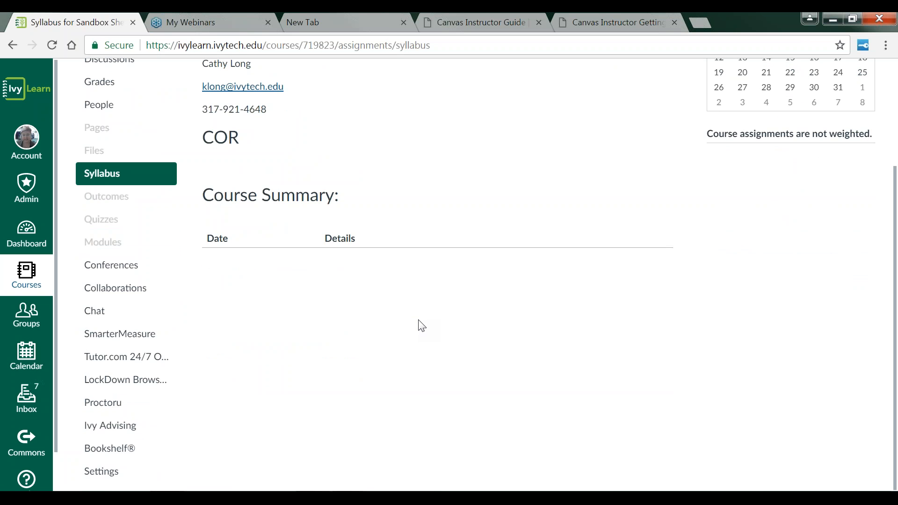
scroll(422, 326, "up", 4)
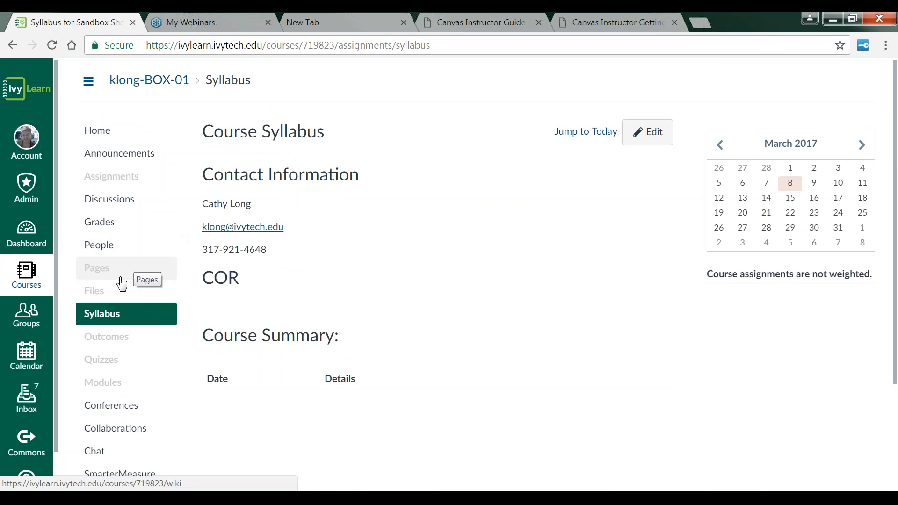
scroll(126, 313, "down", 2)
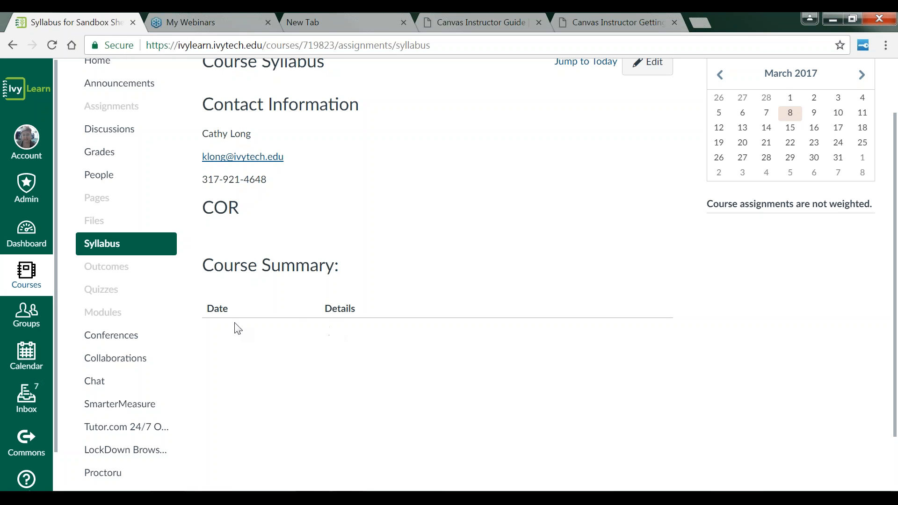
Step: Create a new discussion in the sandbox course titled Module 1: Introduce yourself
left_click(127, 132)
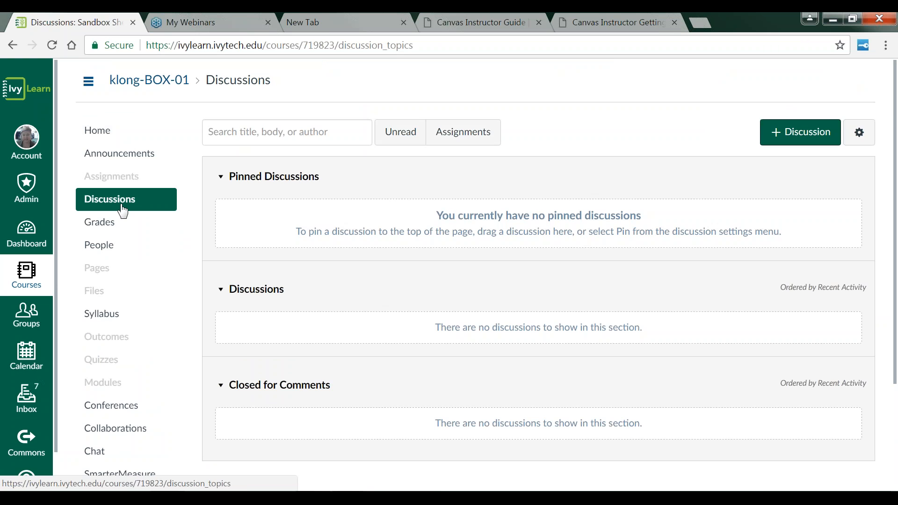
left_click(794, 135)
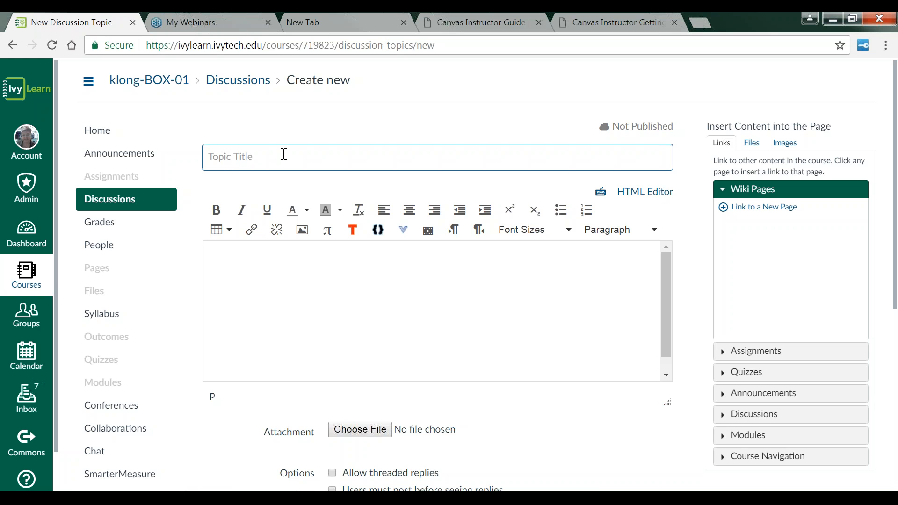
type("In")
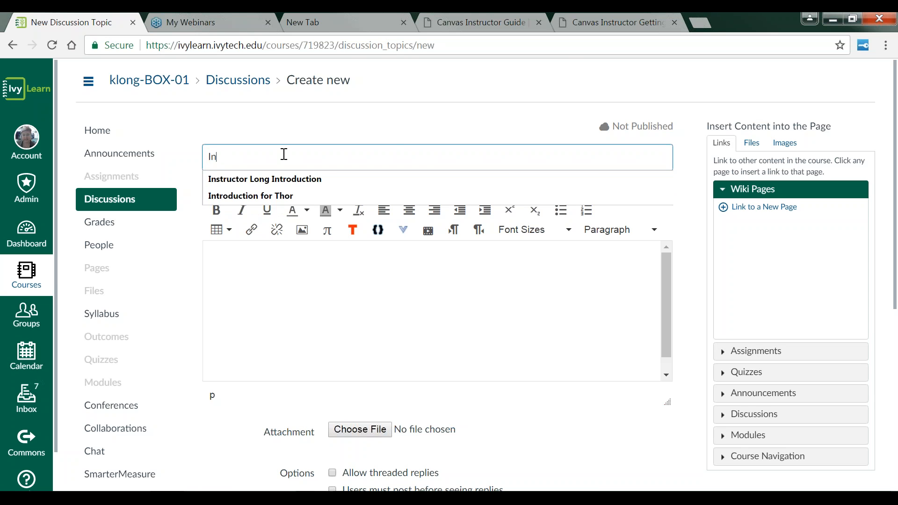
key("BackSpace")
key("BackSpace")
type("Module")
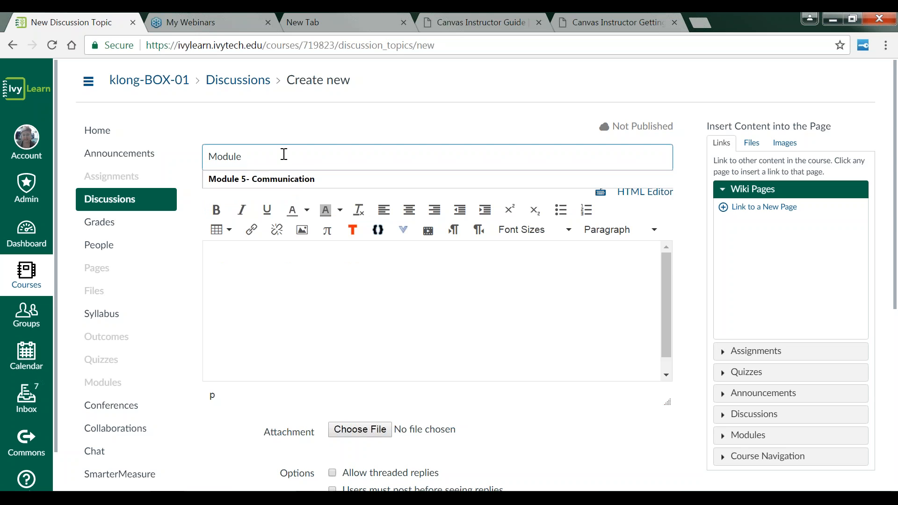
type(" 1: In")
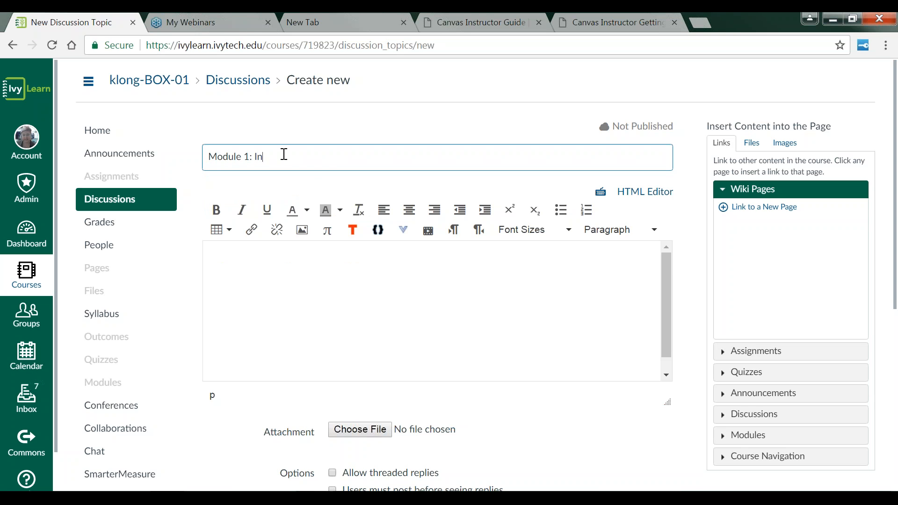
type("trocude")
key("BackSpace")
key("BackSpace")
key("BackSpace")
key("BackSpace")
type("duce yourself")
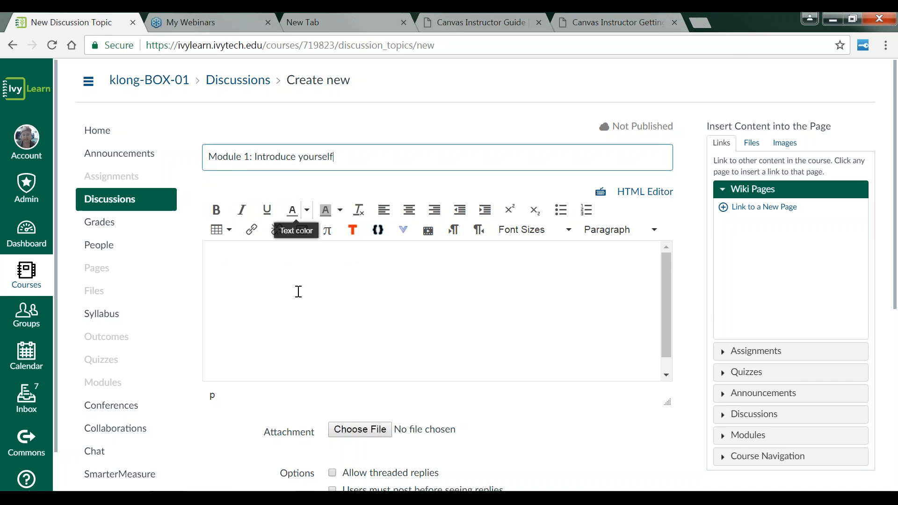
Step: Enter Discussion question here. as the discussion's body text
scroll(302, 304, "down", 3)
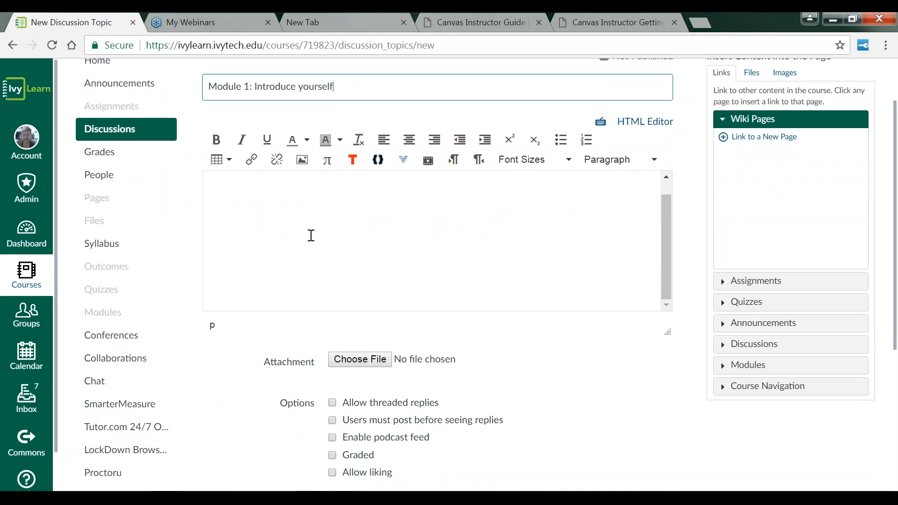
left_click(244, 202)
type("Di")
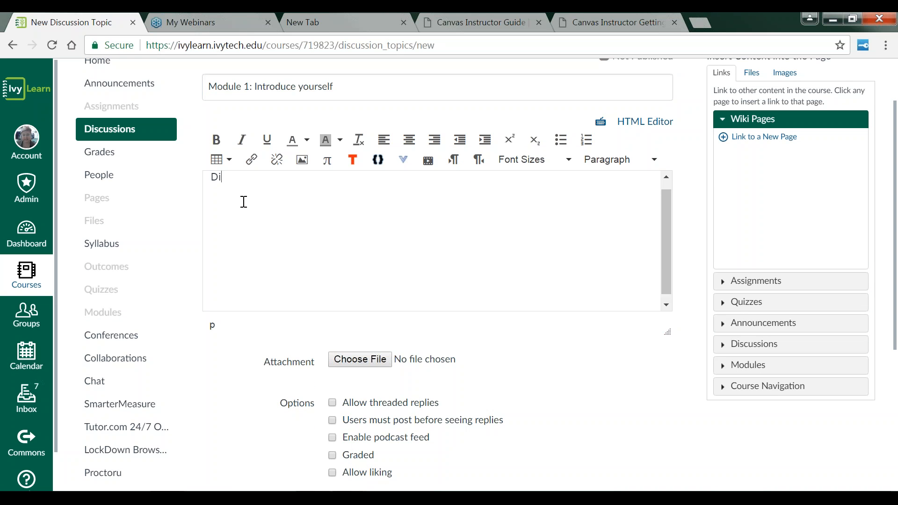
type("scussion questionhere")
key("BackSpace")
key("BackSpace")
key("BackSpace")
key("BackSpace")
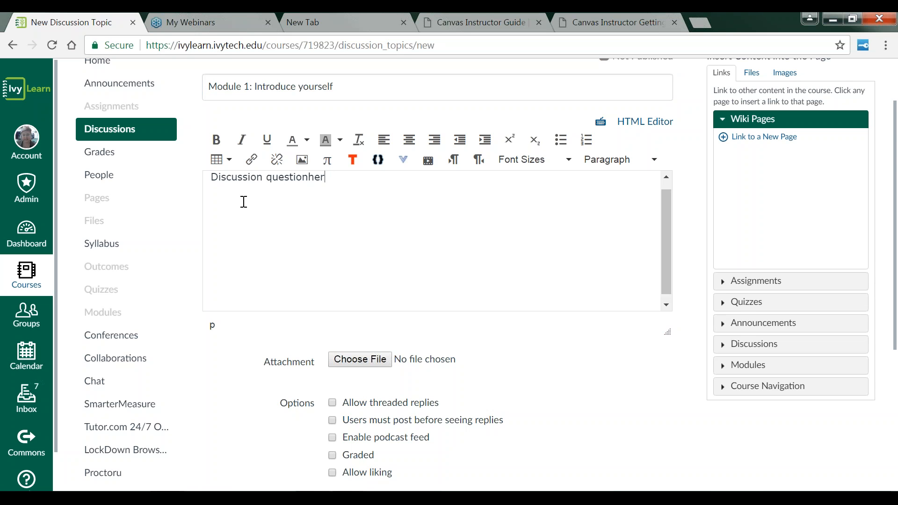
type("here.")
Step: Enable the Allow threaded replies, Graded and Allow liking options for the discussion
scroll(526, 298, "down", 3)
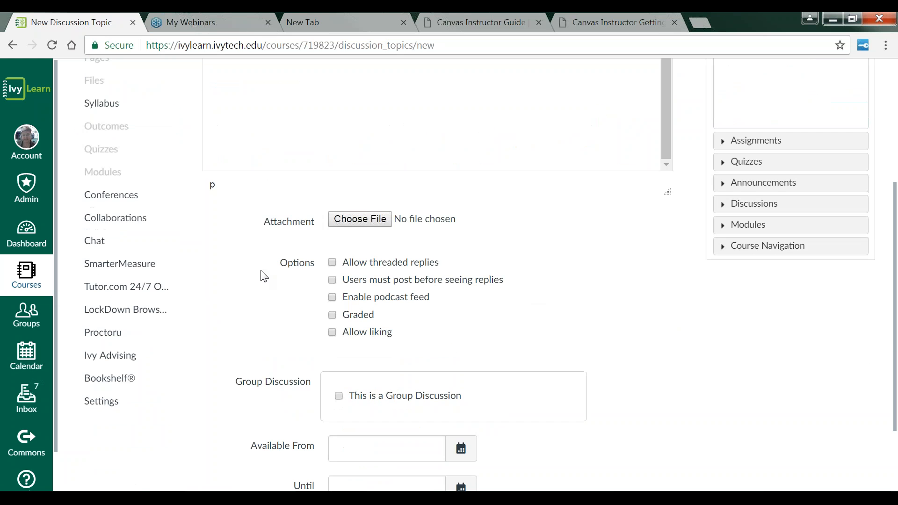
left_click(333, 263)
left_click(334, 316)
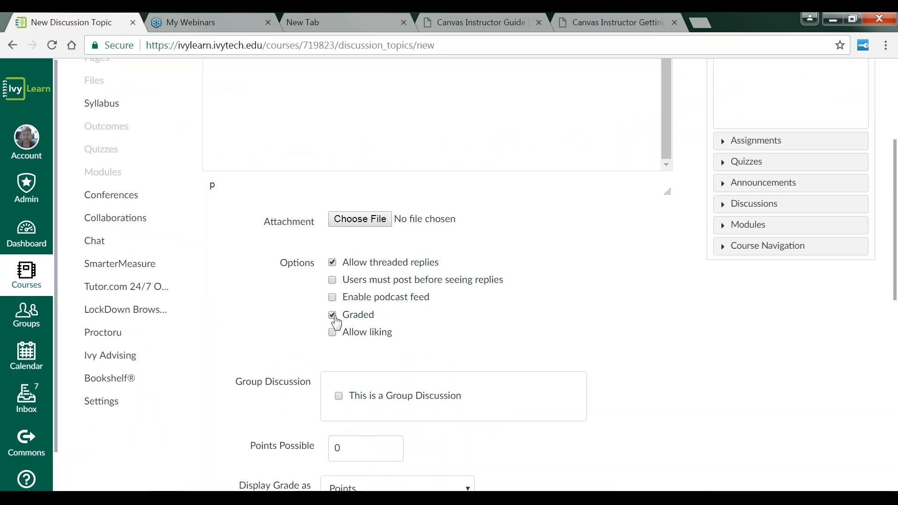
left_click(333, 332)
Step: Set the discussion's points possible to 20
scroll(533, 345, "down", 5)
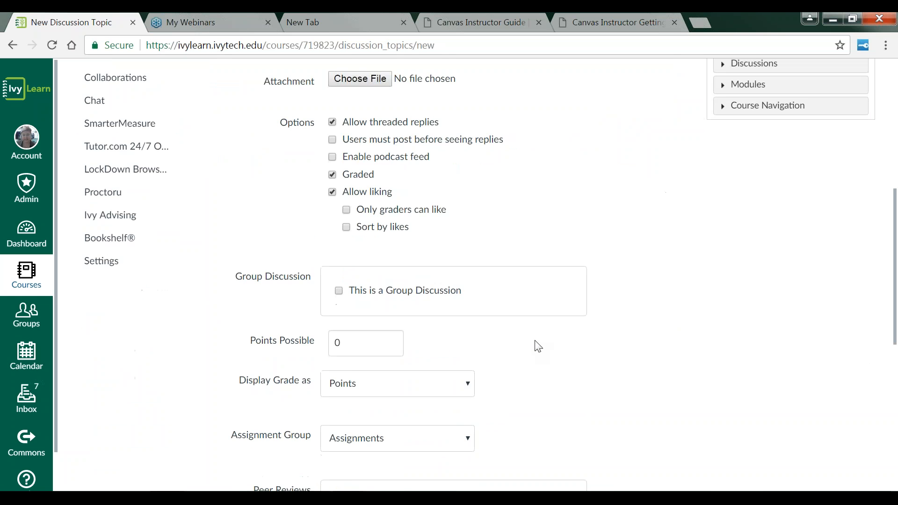
double_click(348, 274)
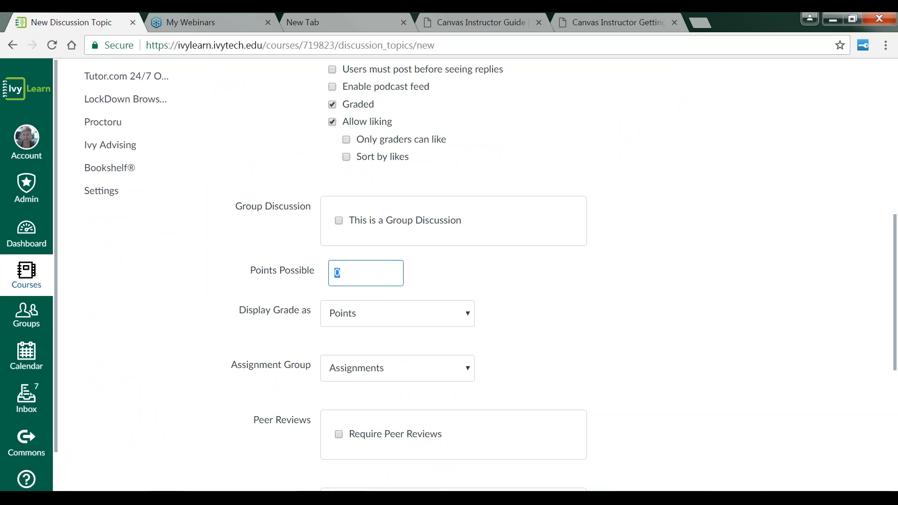
type("20")
left_click(585, 349)
Step: Create a new assignment group named Discussion Board for the discussion
scroll(585, 349, "down", 2)
left_click(467, 302)
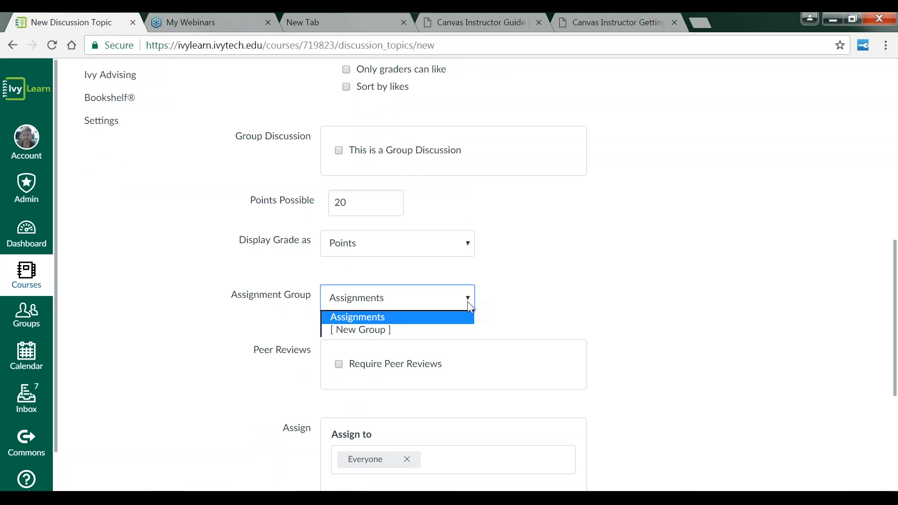
left_click(372, 330)
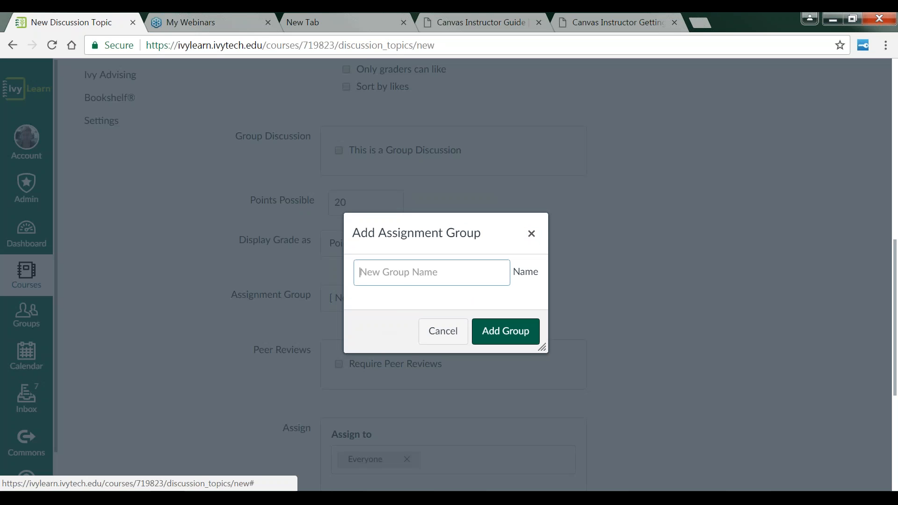
type("Disuc")
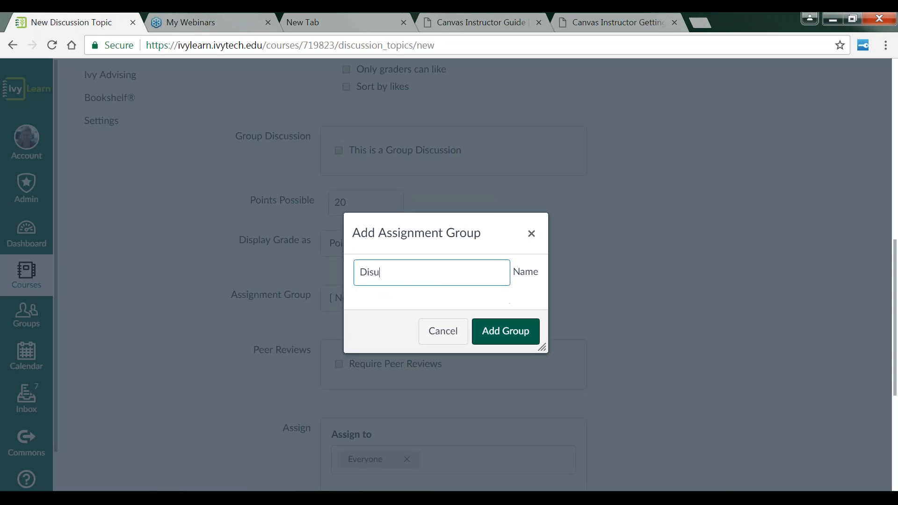
key("BackSpace")
key("BackSpace")
type("cussi")
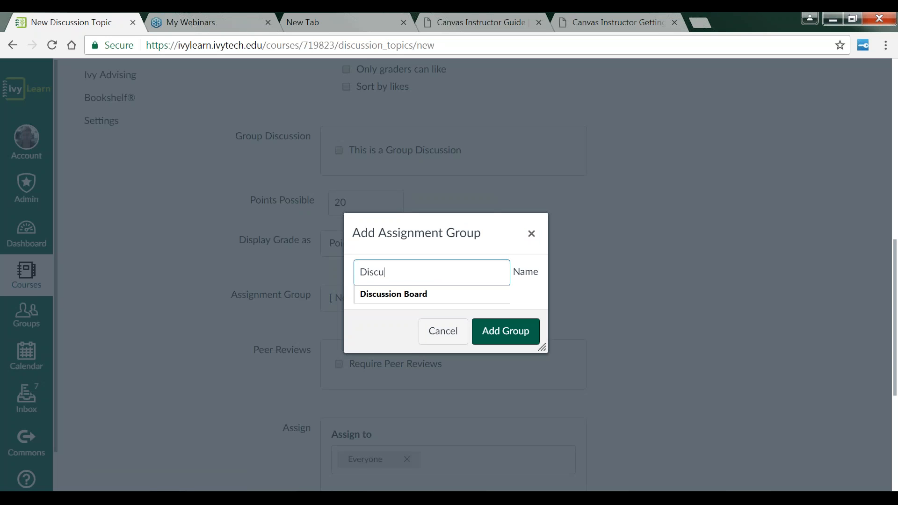
type("on Board")
left_click(518, 333)
Step: Set the discussion's due date to May 21 at 11:59pm
scroll(616, 341, "down", 4)
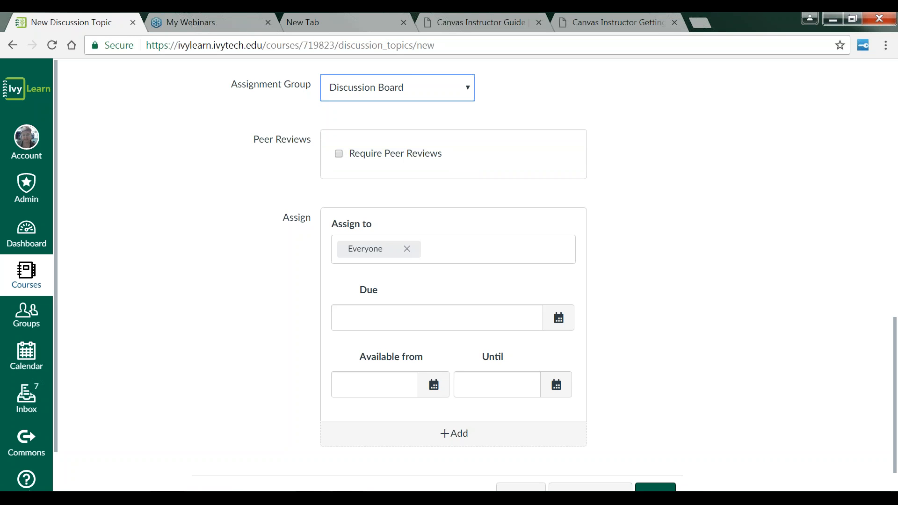
scroll(431, 256, "down", 1)
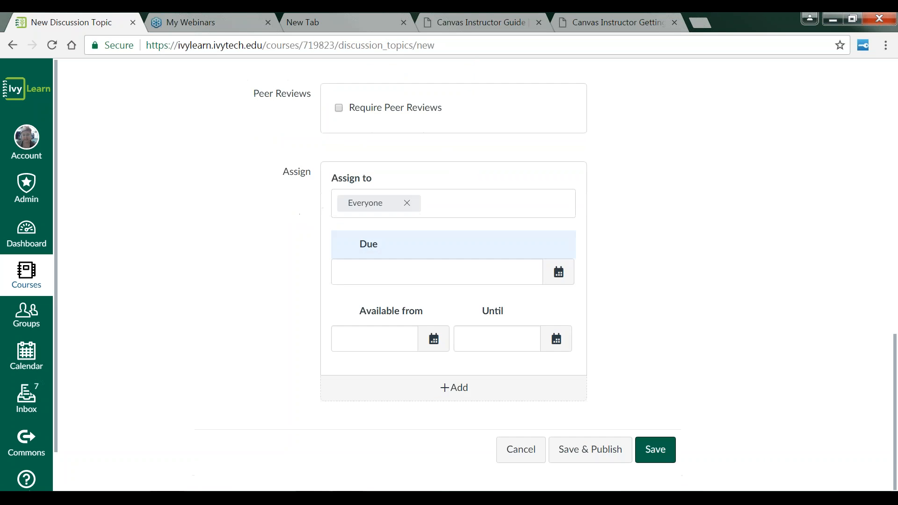
left_click(561, 282)
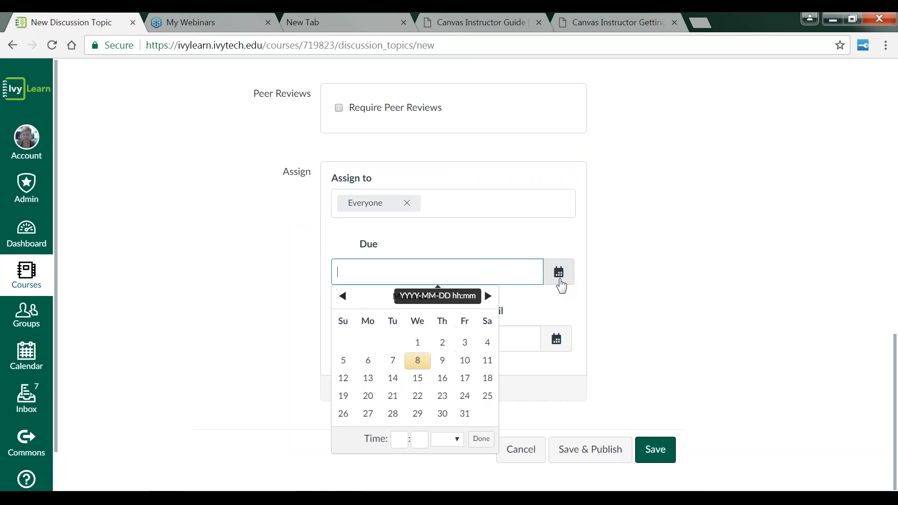
left_click(488, 297)
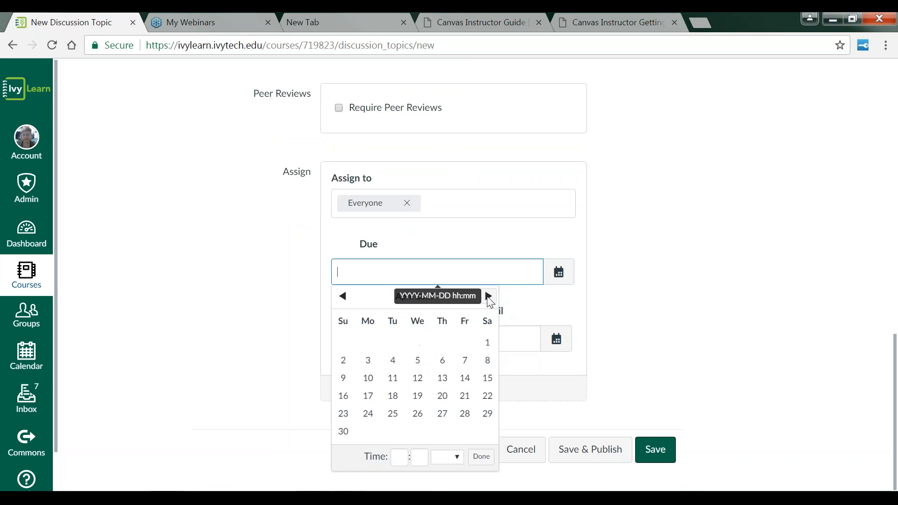
left_click(489, 296)
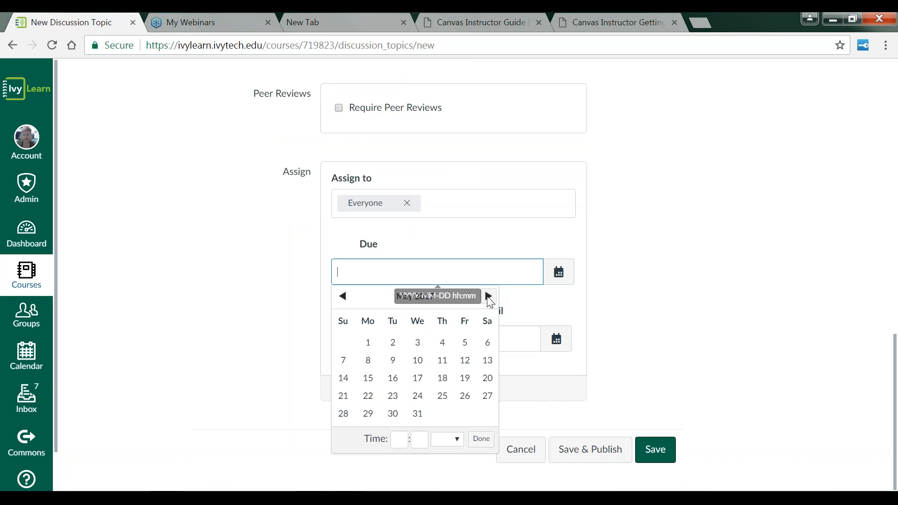
left_click(371, 299)
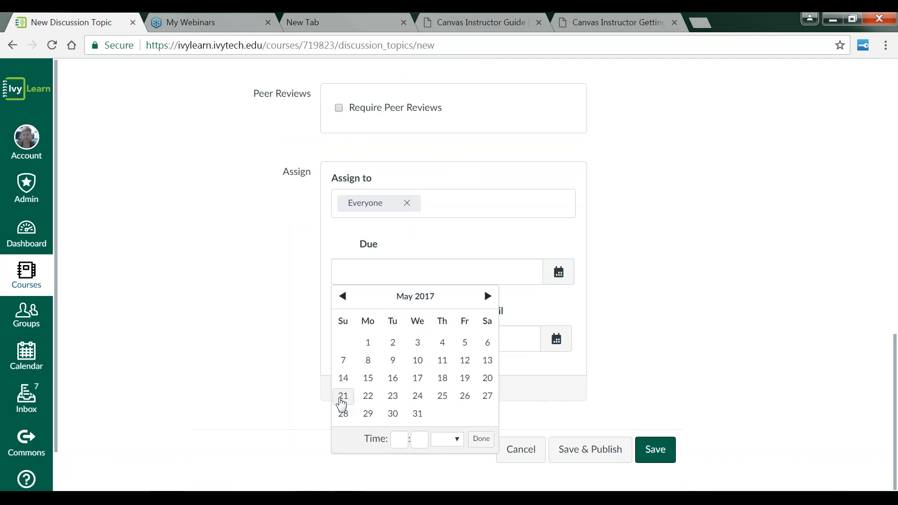
left_click(343, 397)
left_click(639, 372)
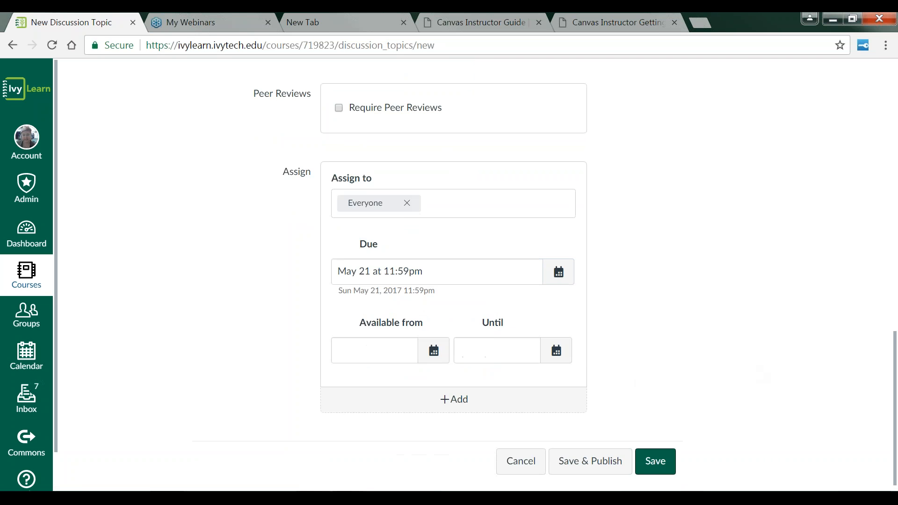
Step: Save the discussion without publishing and return to the course's discussions list
scroll(593, 381, "down", 1)
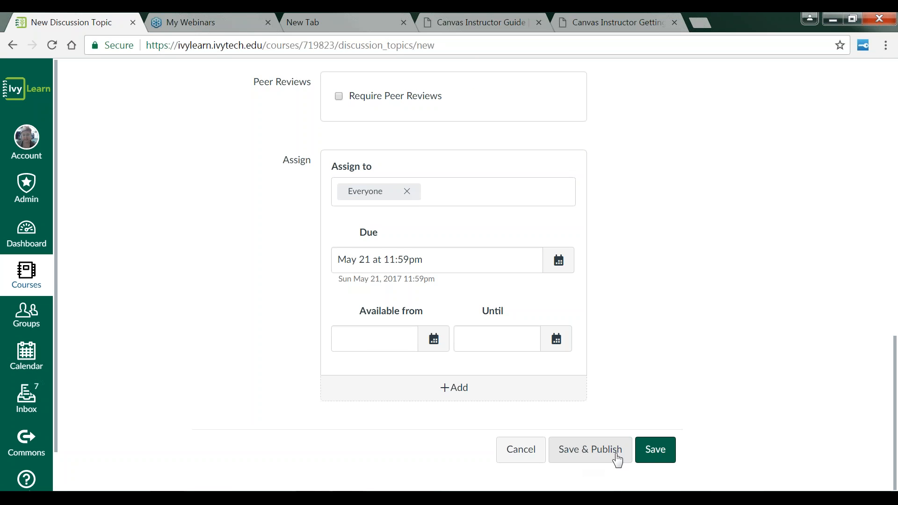
left_click(656, 451)
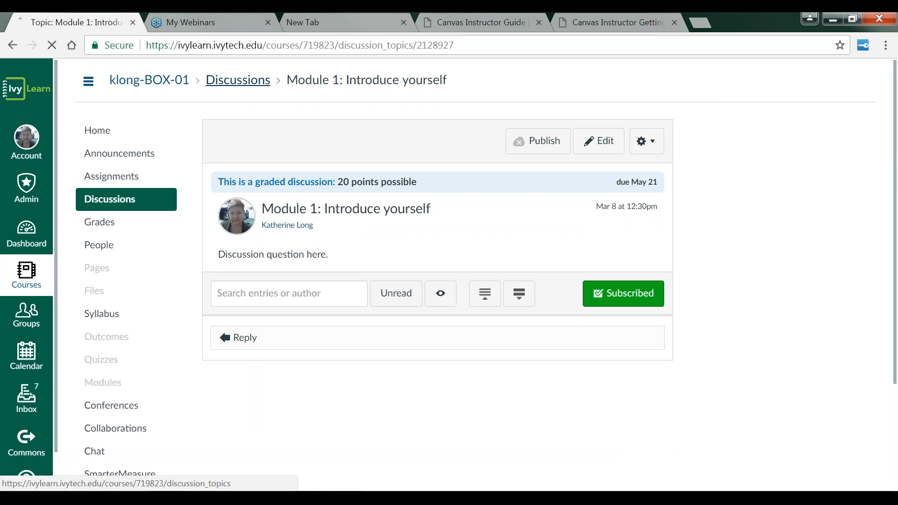
left_click(262, 84)
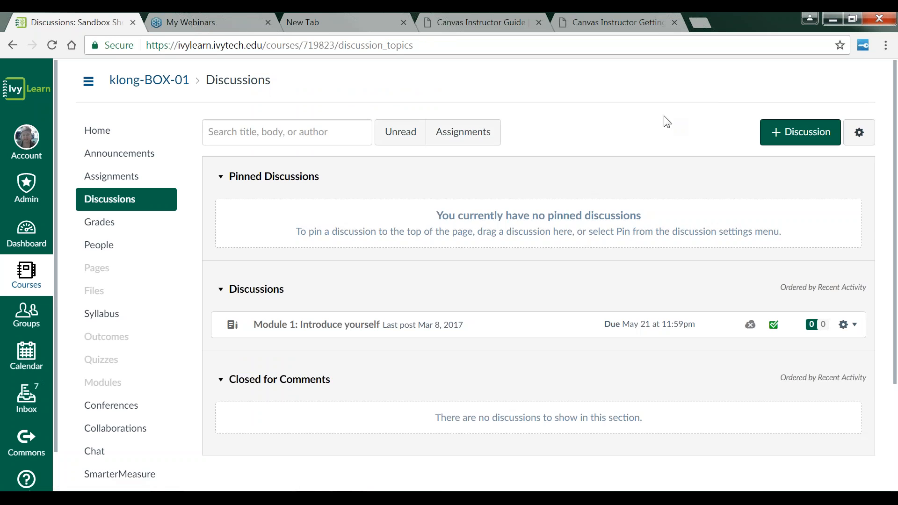
Step: Create a new discussion titled Module 2: Preparing Your Online Course
left_click(795, 132)
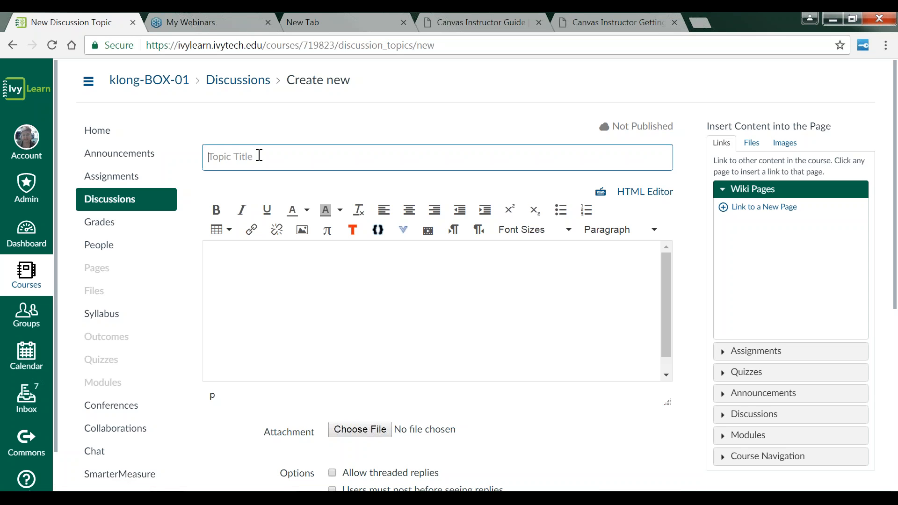
type("Module")
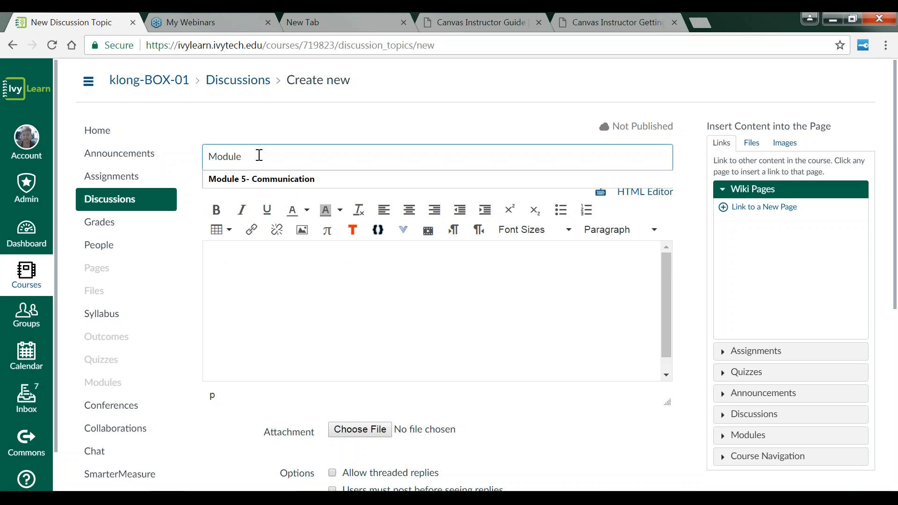
type("2")
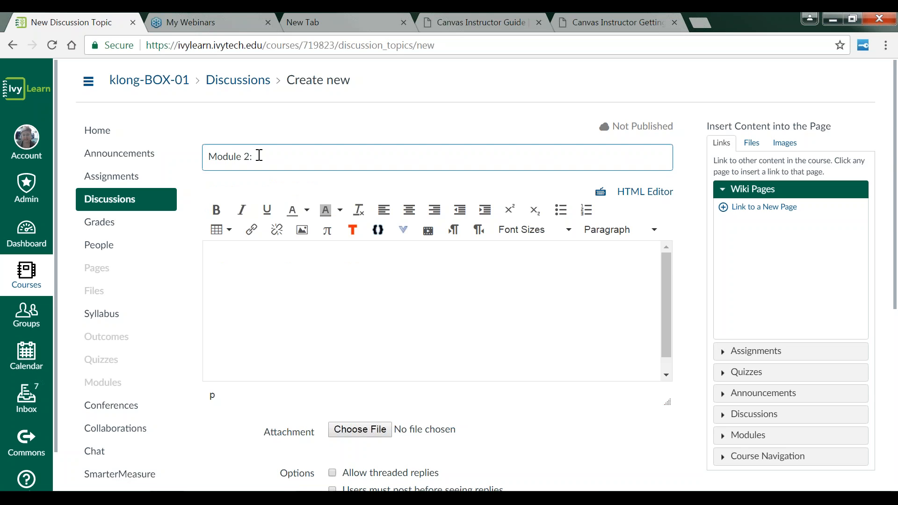
type(": Preparing Your ONli")
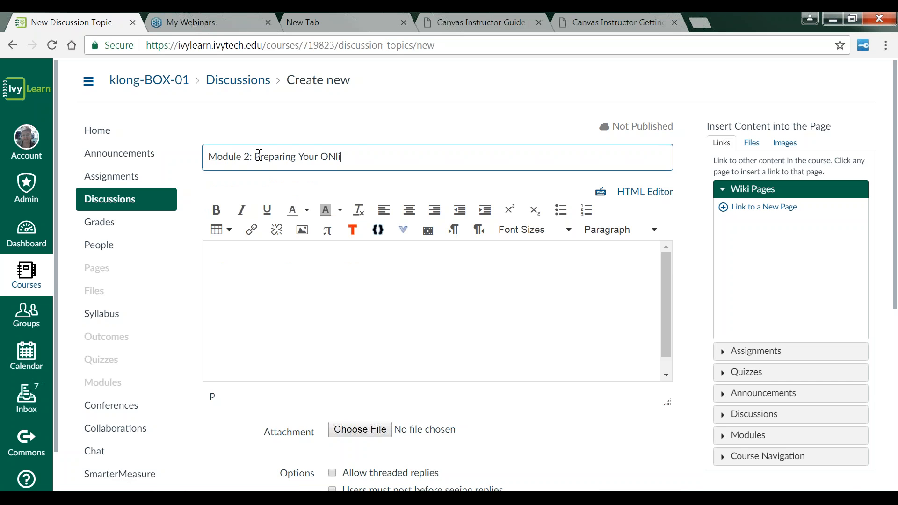
key("BackSpace")
key("BackSpace")
type("nline co")
key("BackSpace")
key("BackSpace")
type("Course")
left_click(253, 279)
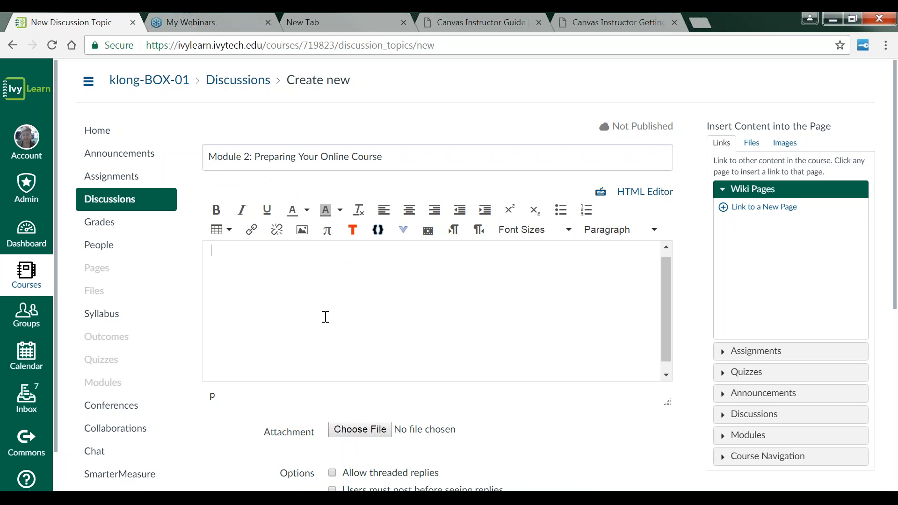
Step: Enable the Allow threaded replies and Graded options for the discussion
scroll(412, 327, "down", 2)
scroll(522, 373, "down", 2)
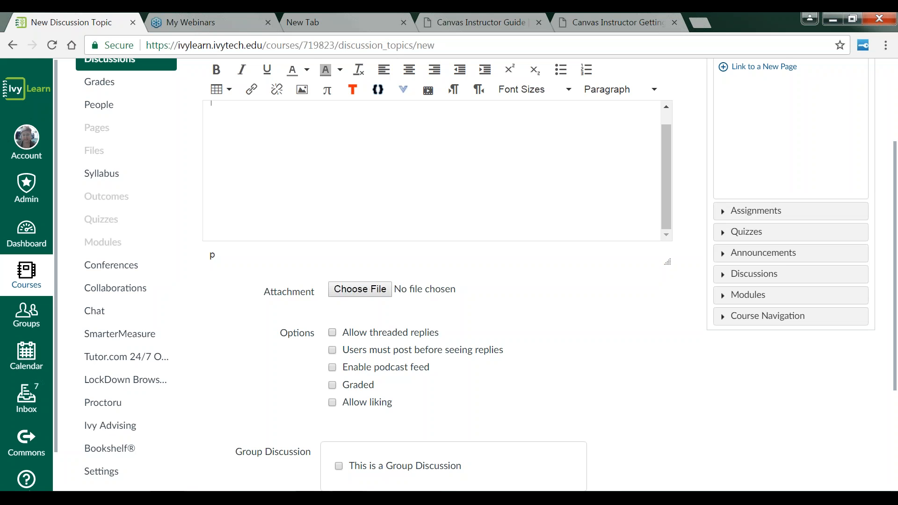
left_click(333, 332)
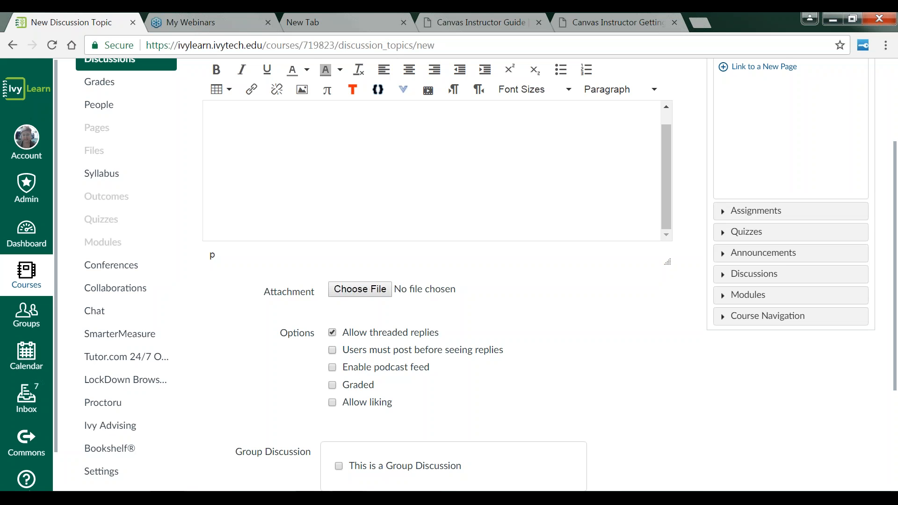
left_click(332, 385)
Step: Set the discussion's points possible to 20
scroll(447, 407, "down", 5)
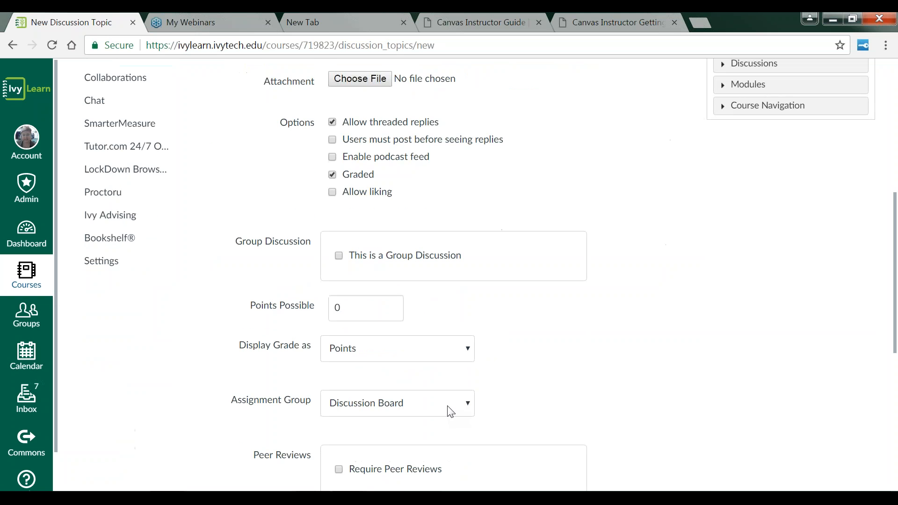
left_click_drag(345, 307, 328, 304)
type("20")
scroll(523, 381, "down", 1)
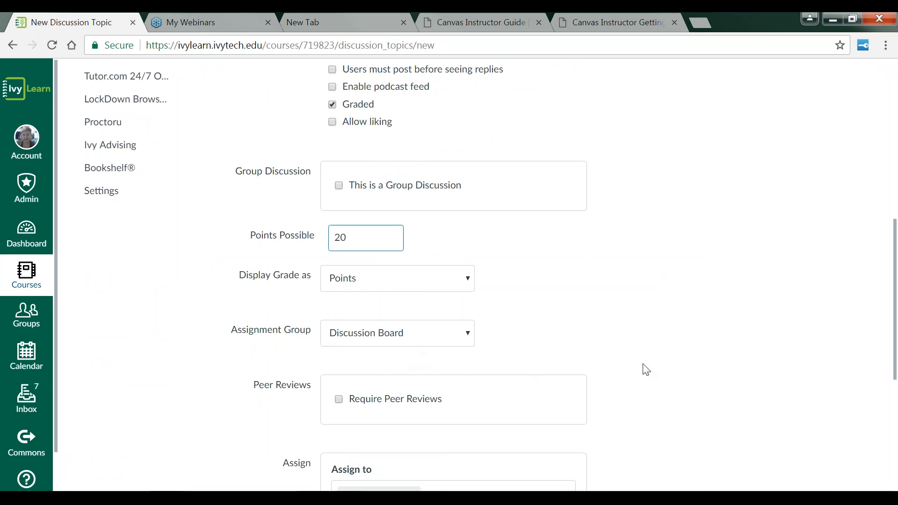
Step: Set the discussion's due date to May 28 at 11:59pm and save the discussion
scroll(647, 370, "down", 3)
scroll(648, 370, "down", 1)
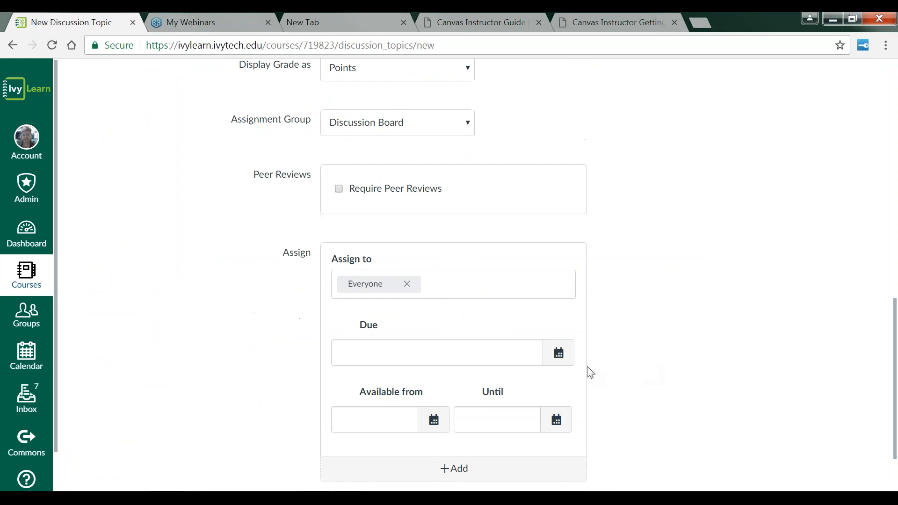
left_click(564, 363)
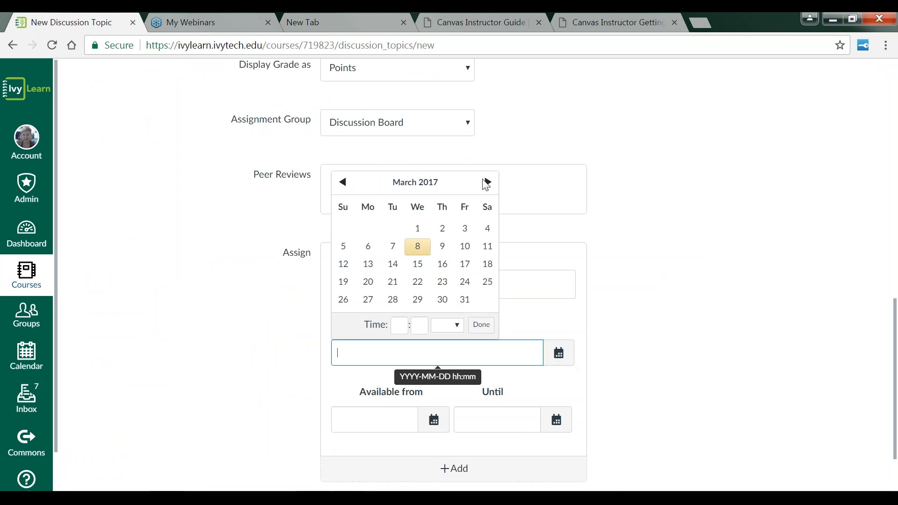
left_click(488, 182)
left_click(488, 182)
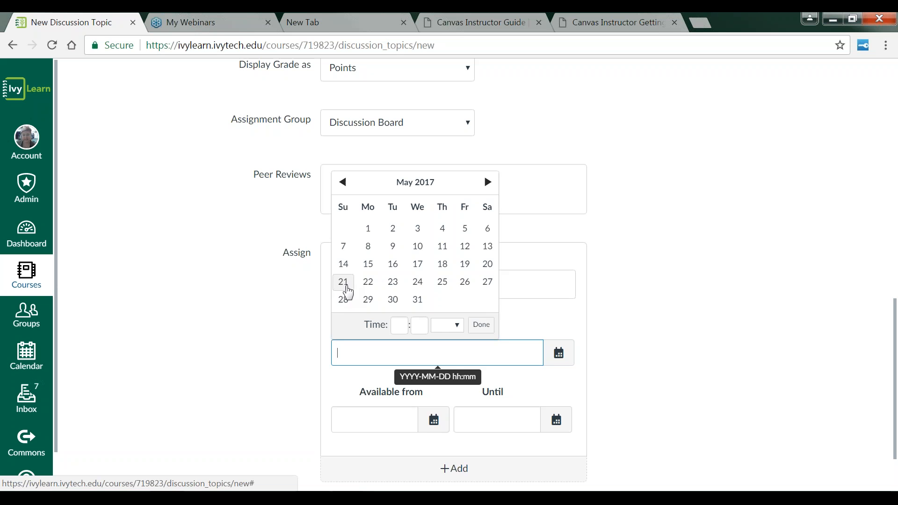
left_click(343, 300)
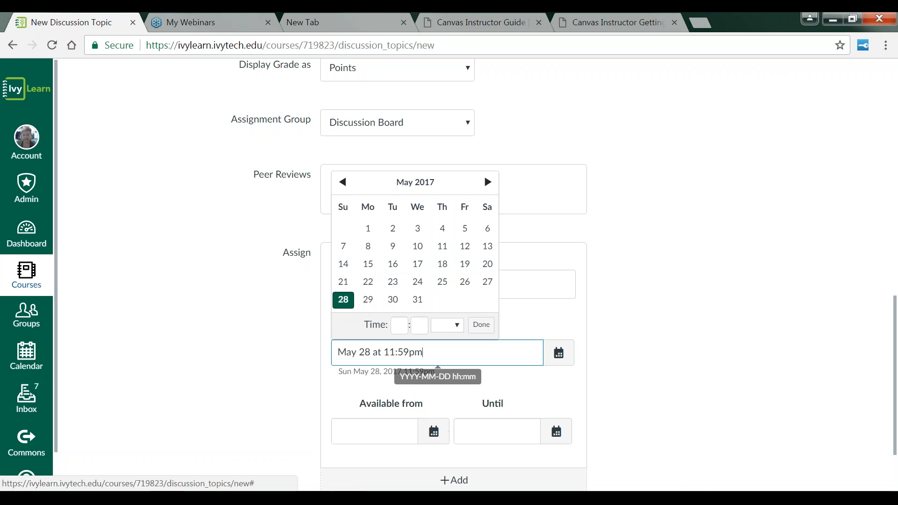
left_click(610, 346)
scroll(611, 346, "down", 2)
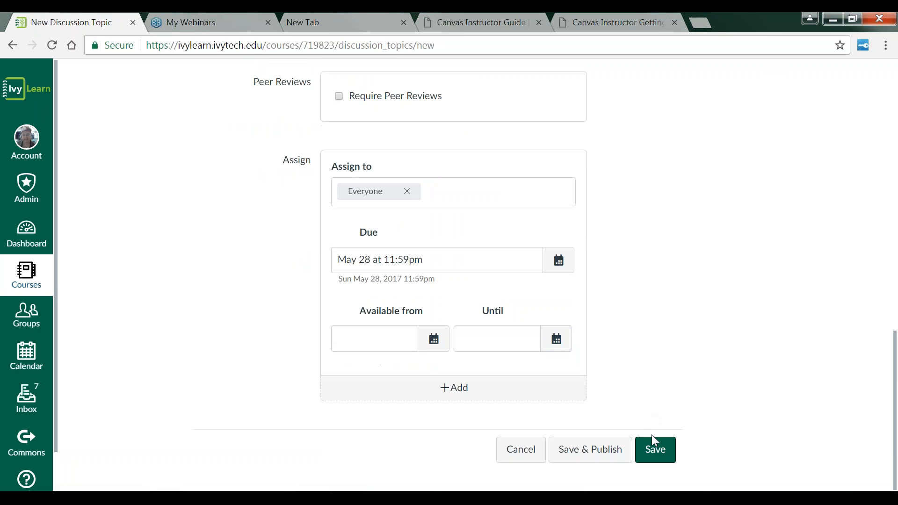
left_click(668, 453)
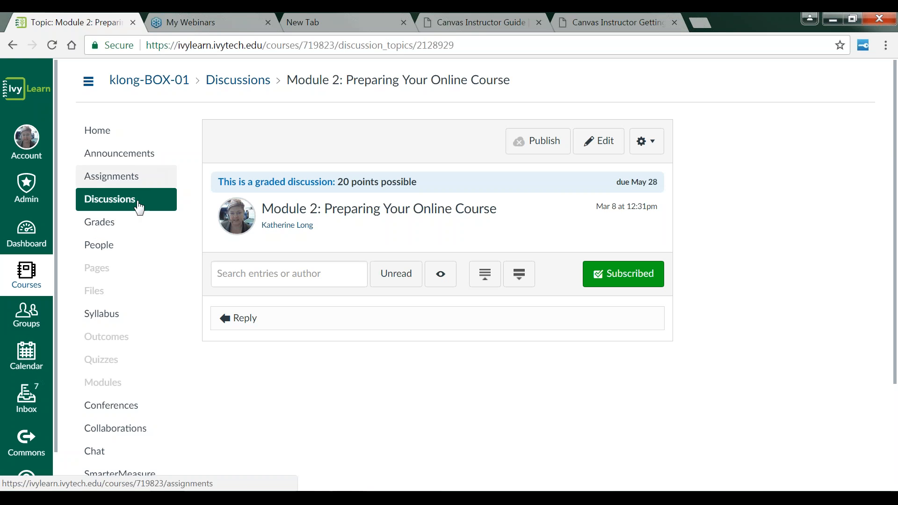
Step: Add the Module 1: Introduce yourself discussion to the Module 1: Getting Started Online module
left_click(124, 389)
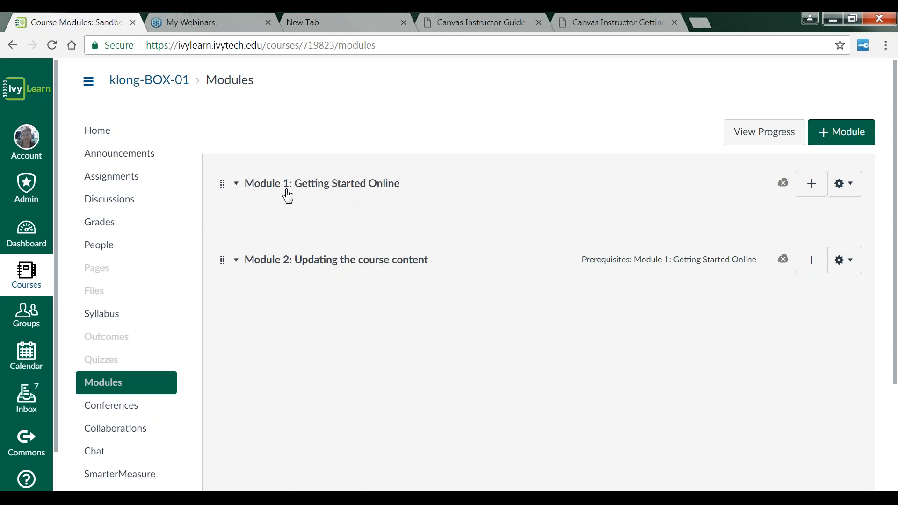
left_click(812, 189)
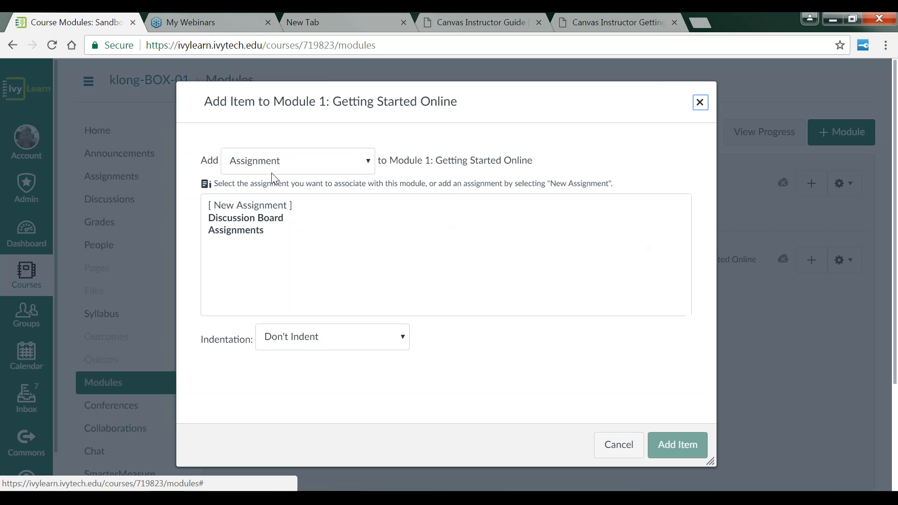
left_click(274, 224)
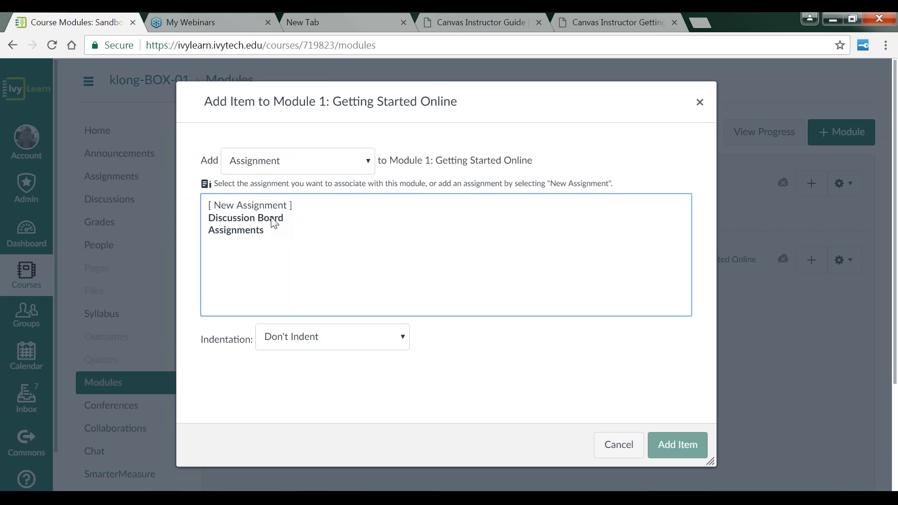
left_click(369, 168)
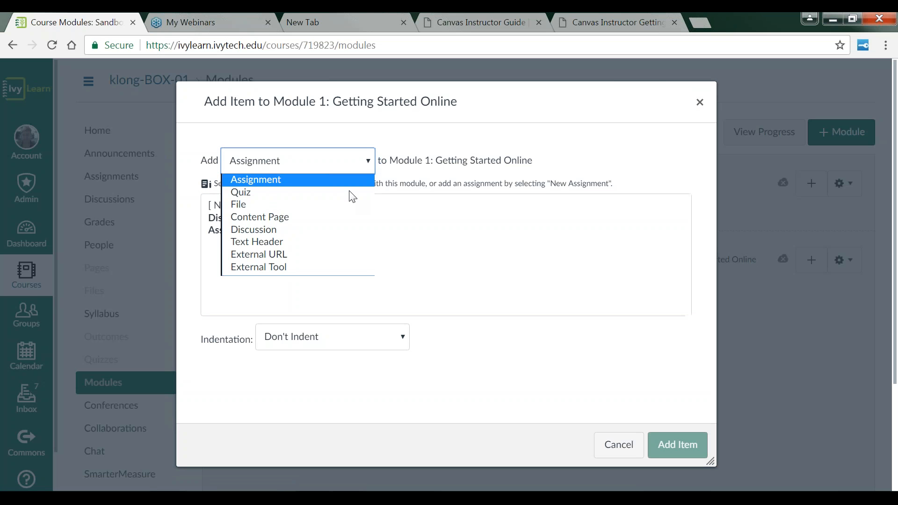
left_click(287, 230)
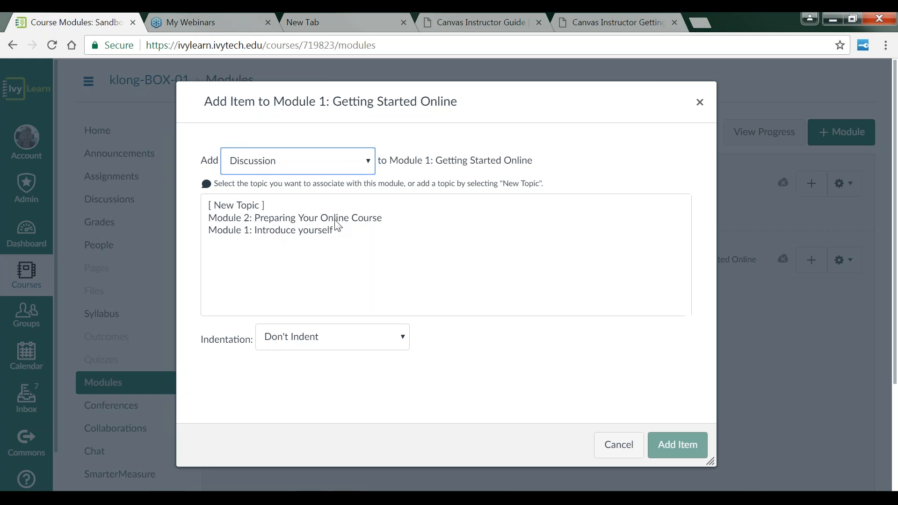
left_click(259, 231)
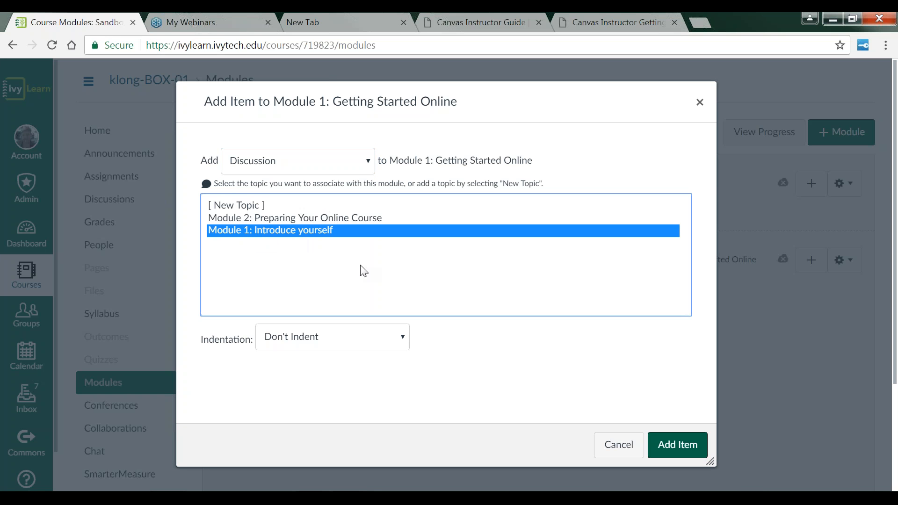
left_click(681, 450)
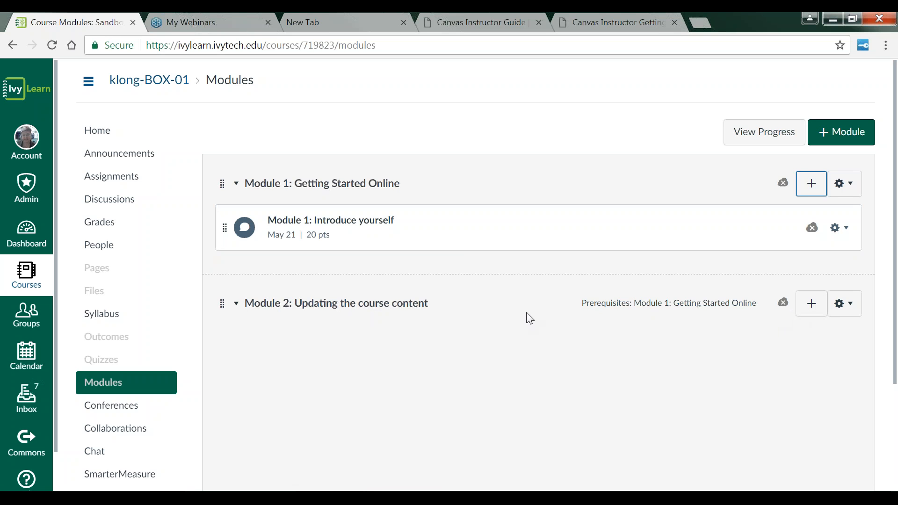
Step: Add the Module 2: Preparing Your Online Course discussion to the Module 2: Updating the course content module
left_click(812, 310)
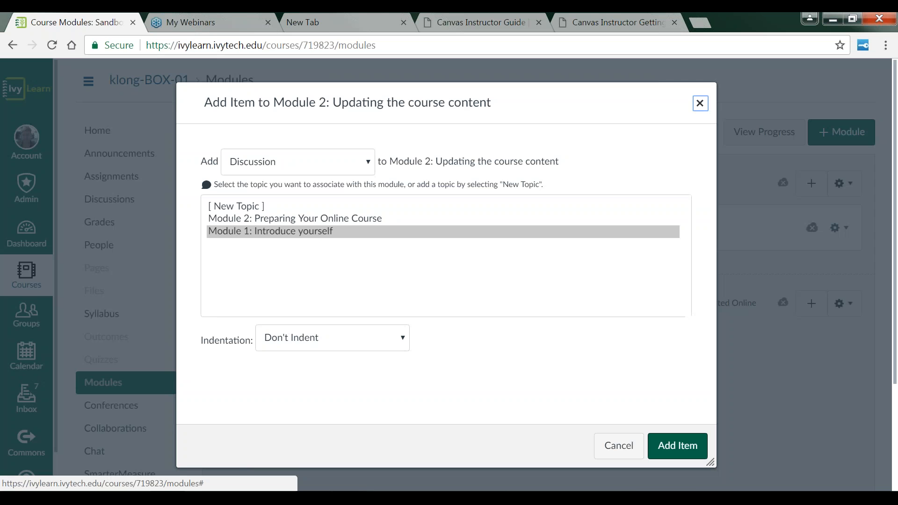
left_click(339, 218)
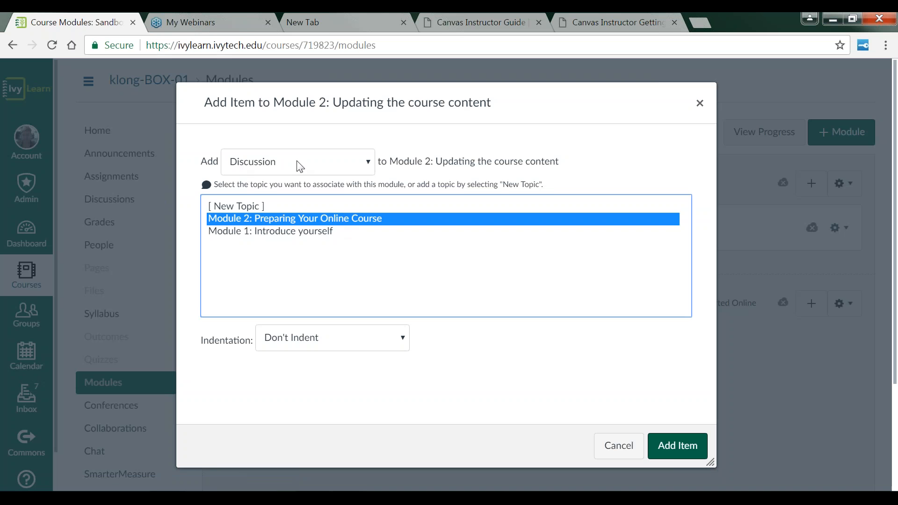
left_click(677, 454)
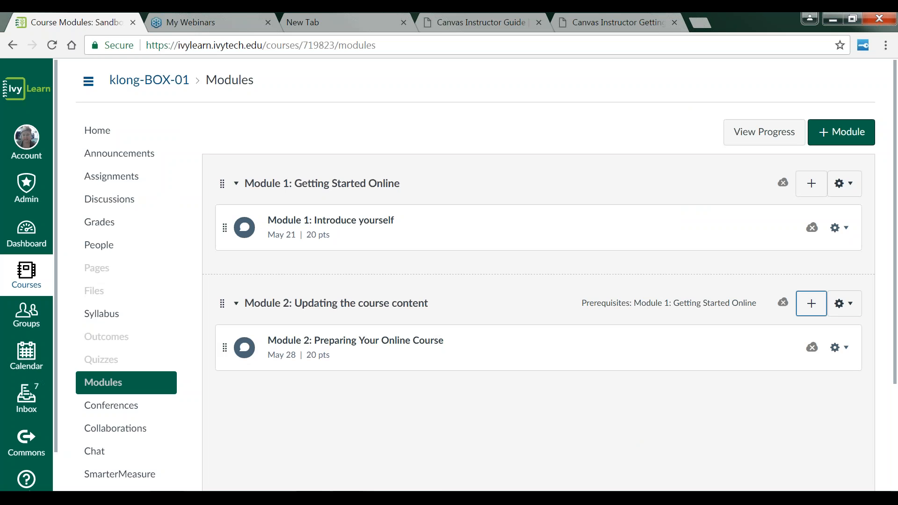
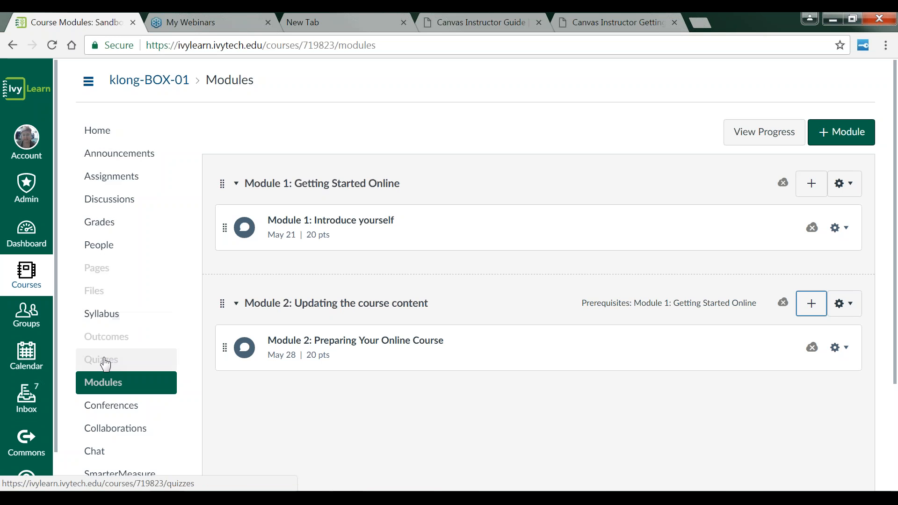
Step: Create a new course page titled "Module 1: Overview"
left_click(106, 276)
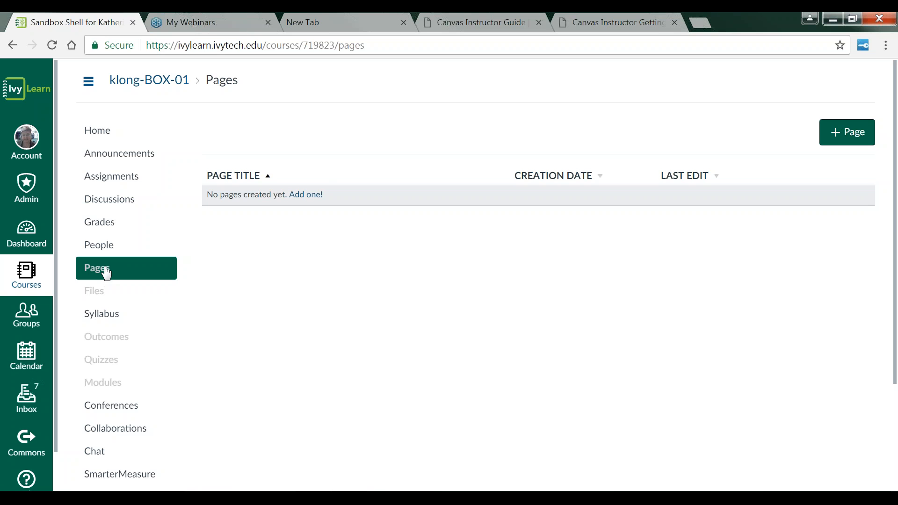
left_click(848, 132)
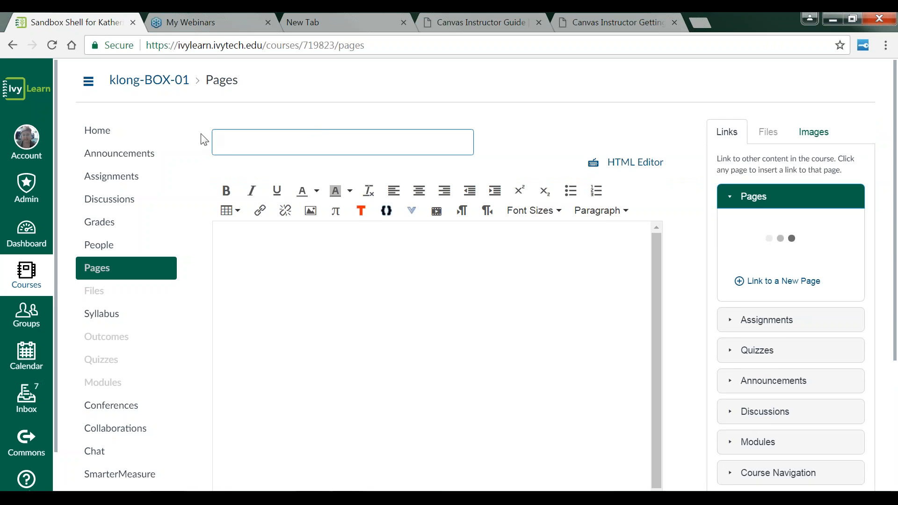
left_click(233, 144)
type("Module ")
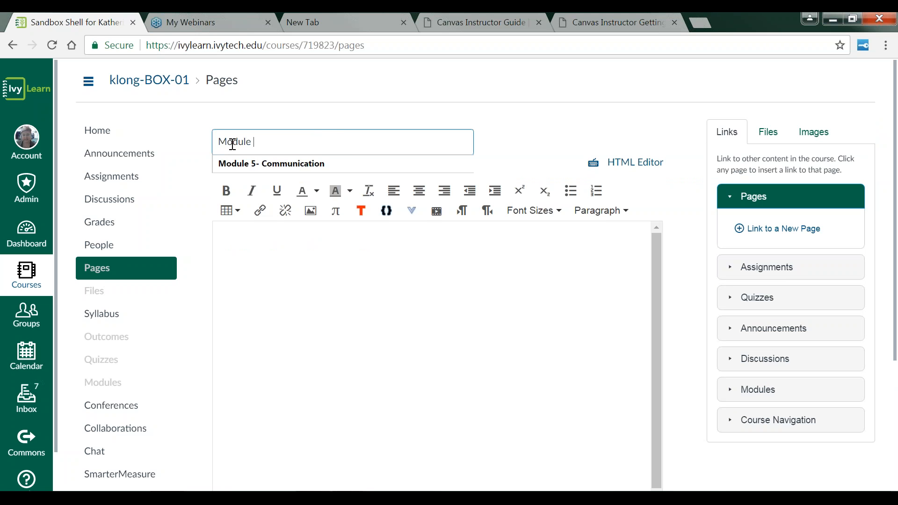
type("1: Overview")
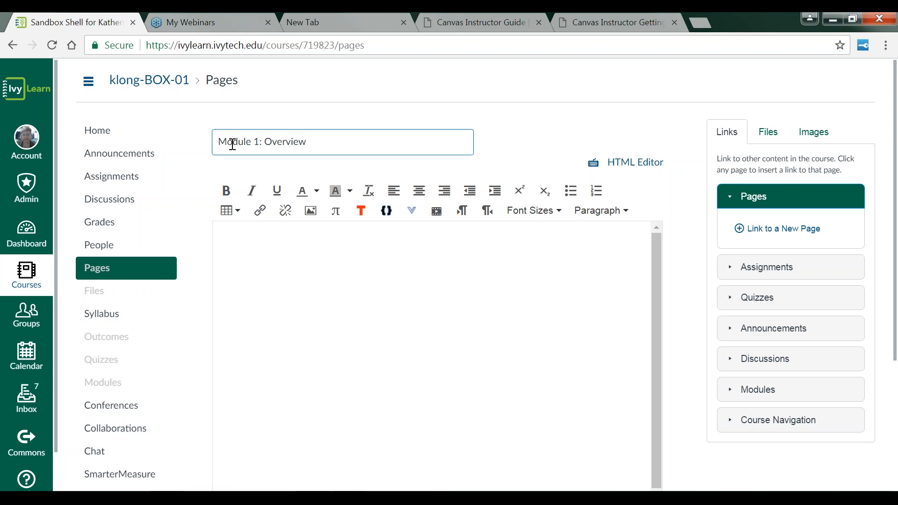
Step: Enter the page body lines "Insert a brief overview:", "Objectives:" and "Reading assignments."
left_click(248, 246)
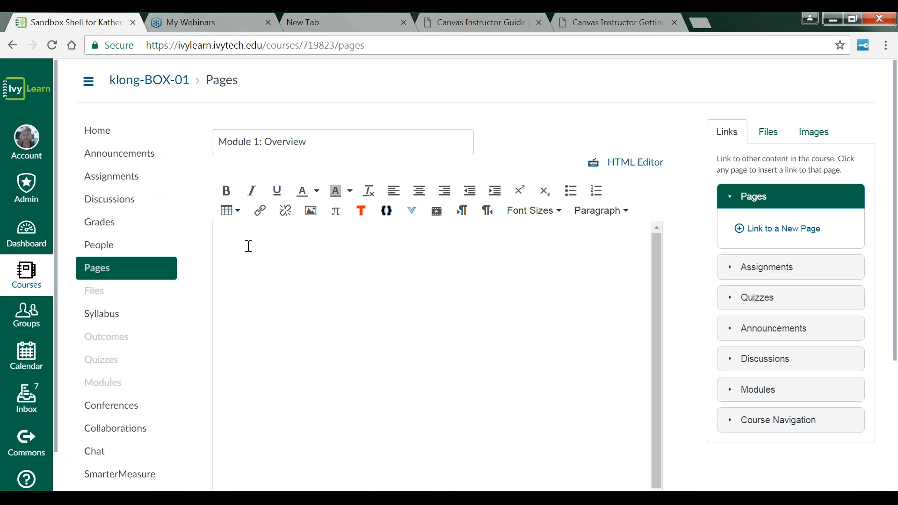
type("Give")
key("BackSpace")
key("BackSpace")
key("BackSpace")
key("BackSpace")
type("Insert a brief")
type(" overview")
type(": ")
type("Objective")
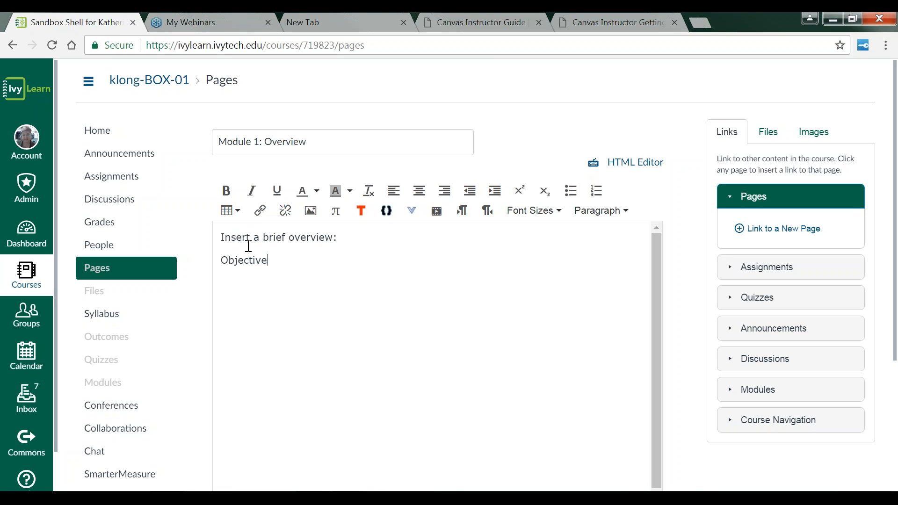
type("s:")
key("Return")
type("Reading assignemnt")
key("BackSpace")
key("BackSpace")
key("BackSpace")
key("BackSpace")
key("BackSpace")
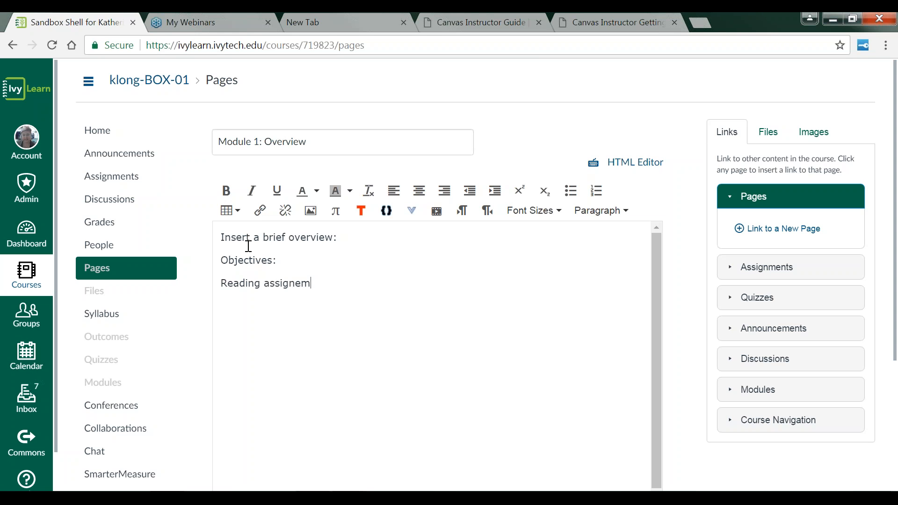
type("nments.")
Step: Add a new line reading "IvyLearn General Information" below the reading assignments line
scroll(248, 246, "down", 4)
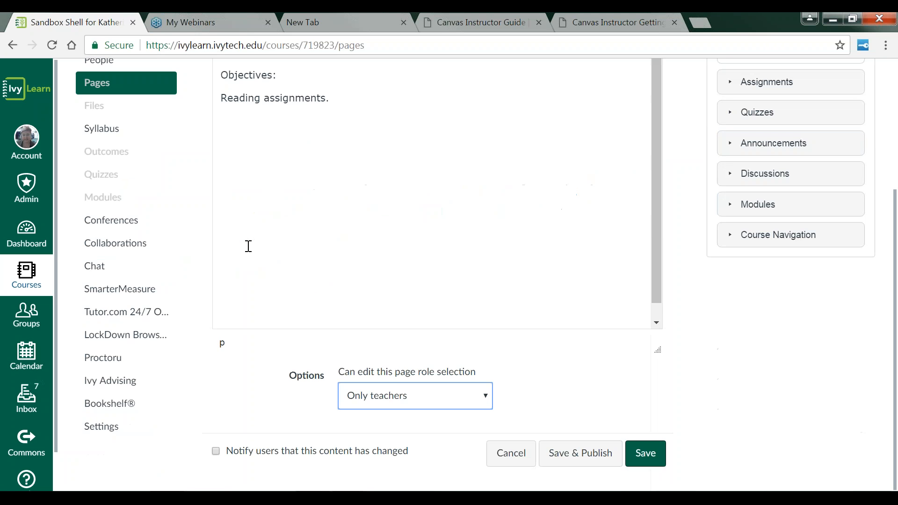
left_click(335, 110)
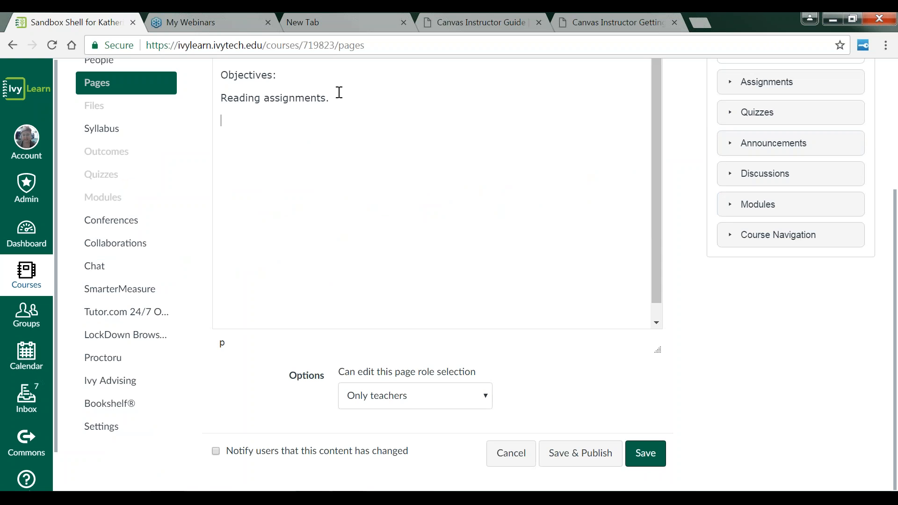
left_click(338, 98)
key("Return")
type("IvyLearn General ")
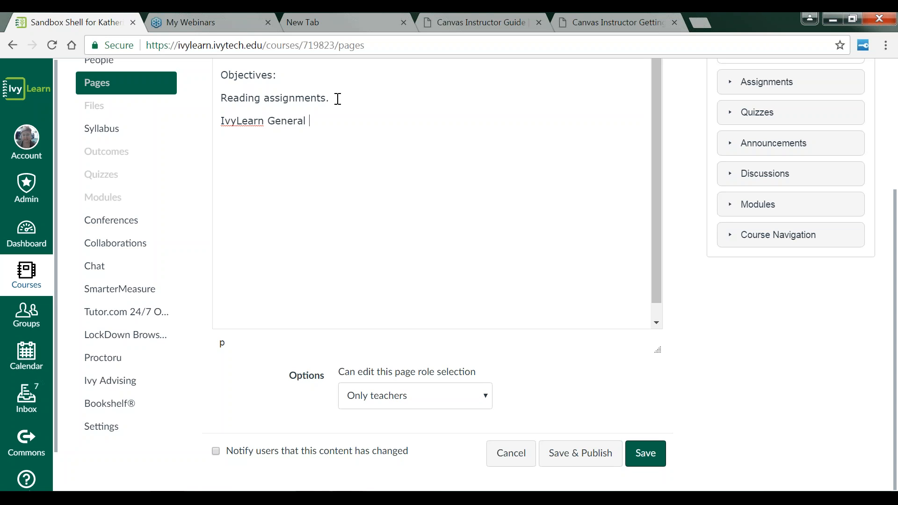
type("Information")
left_click_drag(372, 122, 220, 123)
scroll(437, 167, "up", 3)
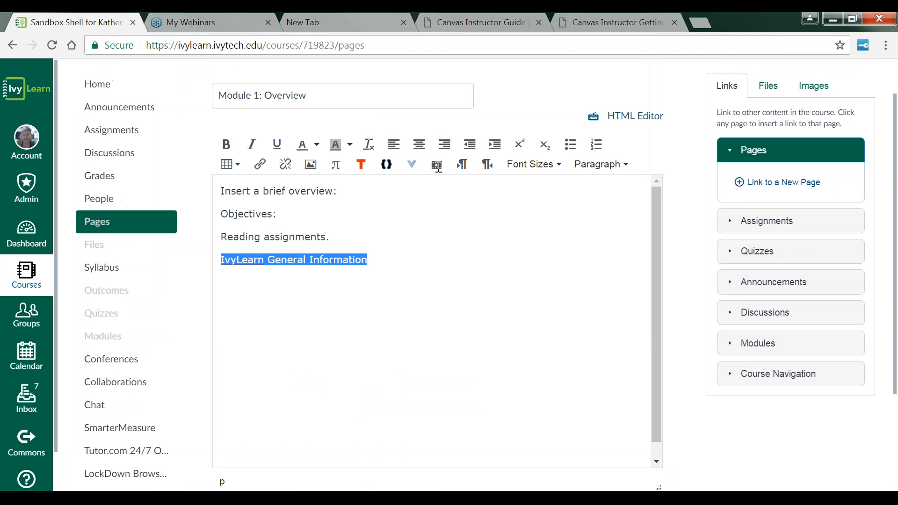
left_click(261, 169)
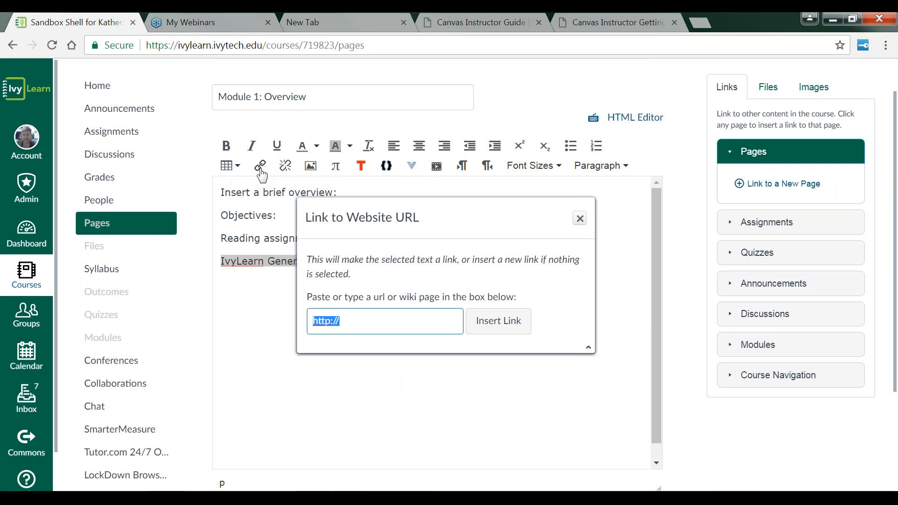
left_click(353, 321)
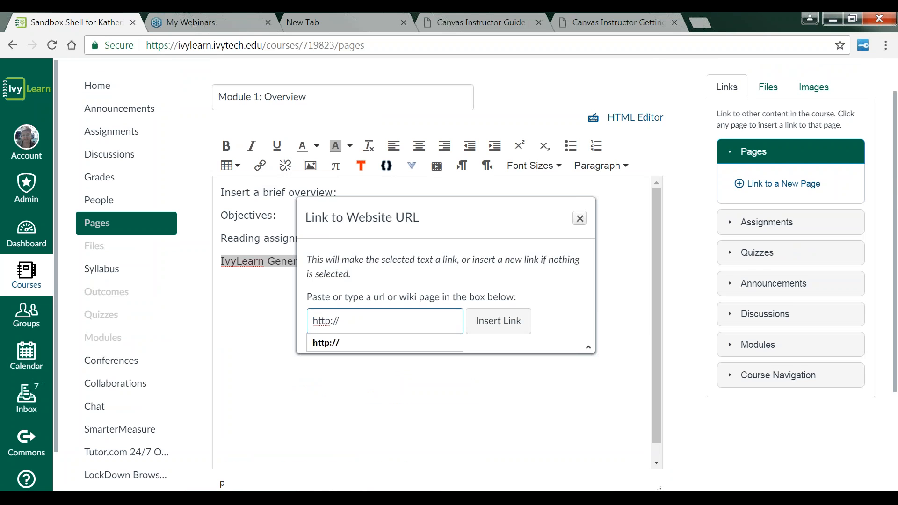
type("IVYC110-SP-SW-MSTR")
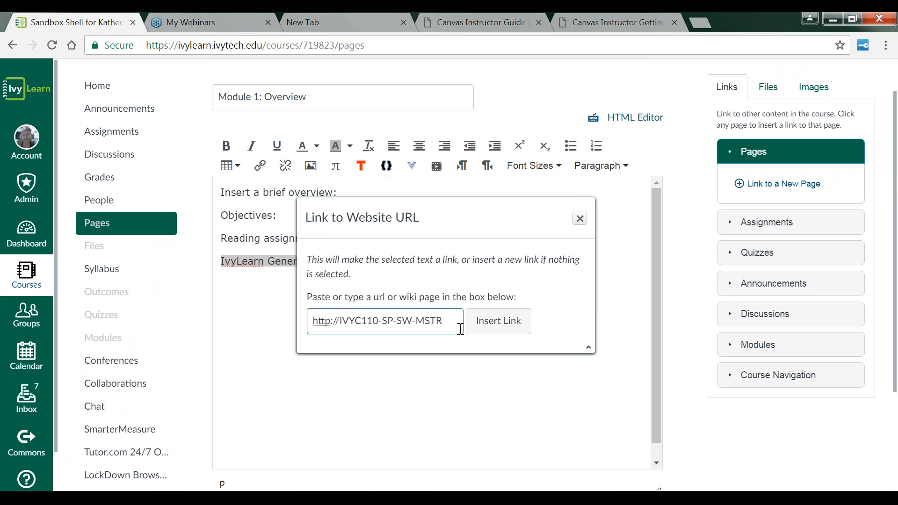
left_click_drag(447, 322, 211, 318)
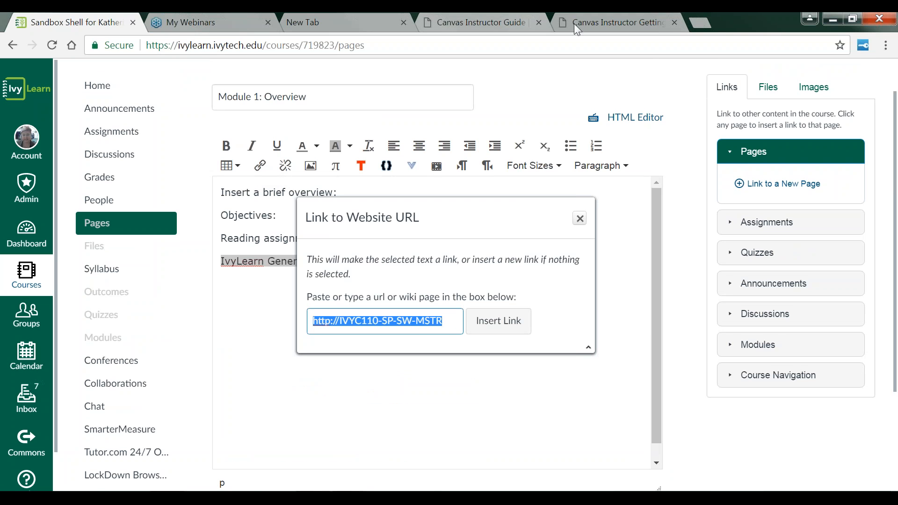
left_click(204, 24)
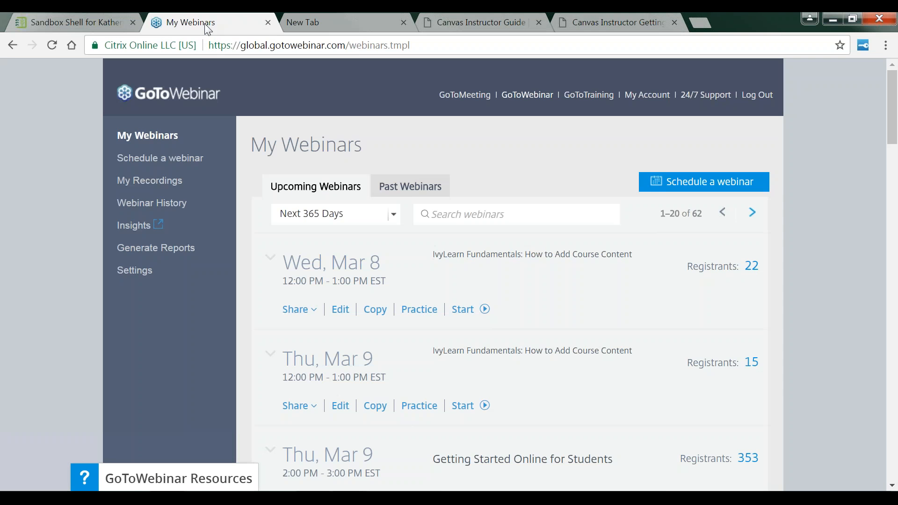
left_click(634, 21)
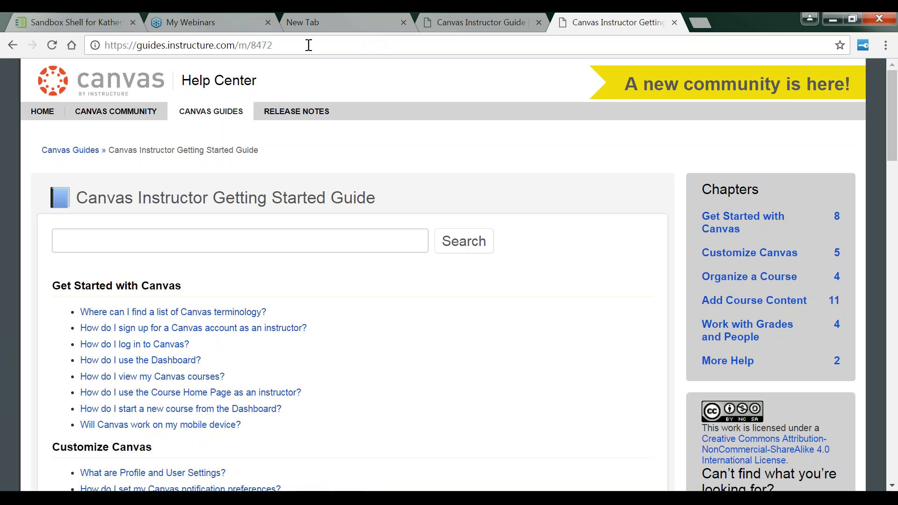
left_click(249, 44)
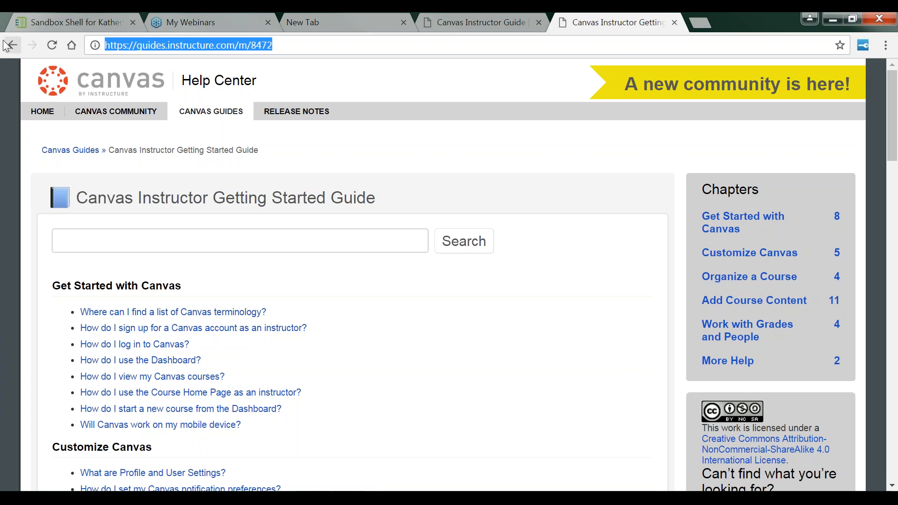
left_click(95, 28)
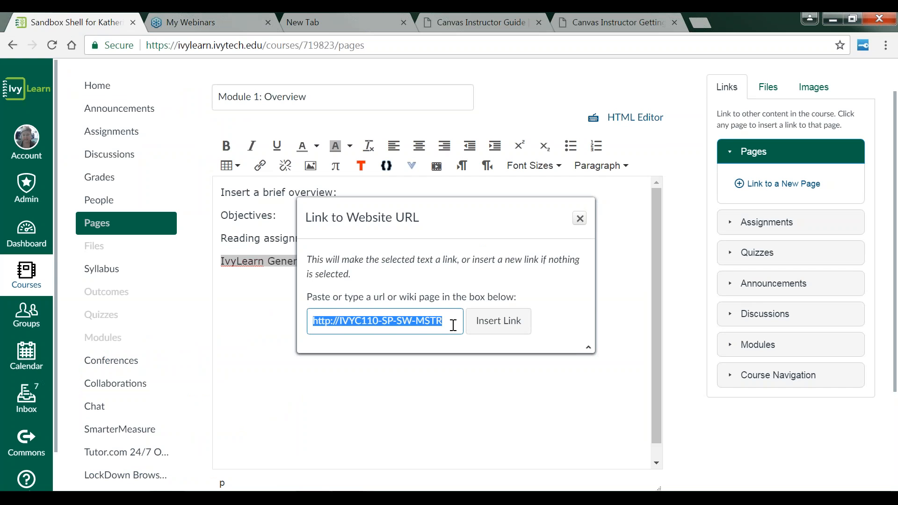
key("ctrl+v")
left_click(517, 325)
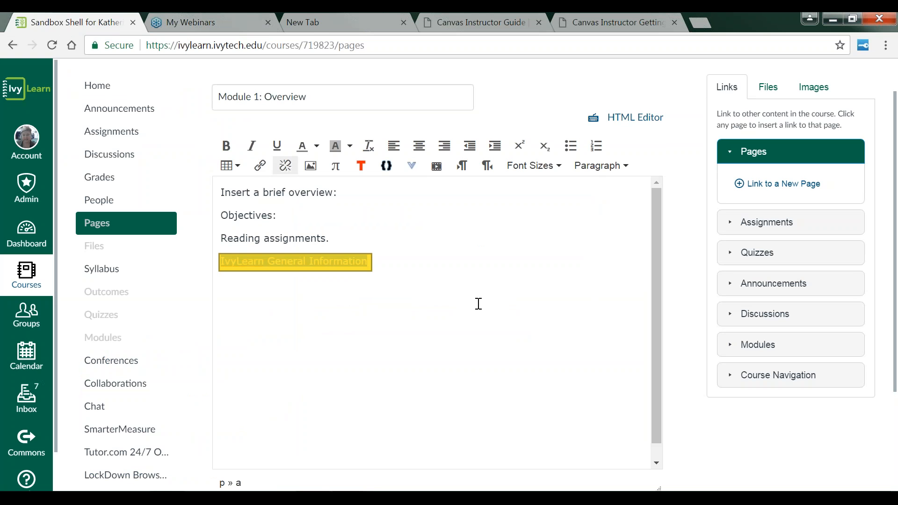
left_click(385, 262)
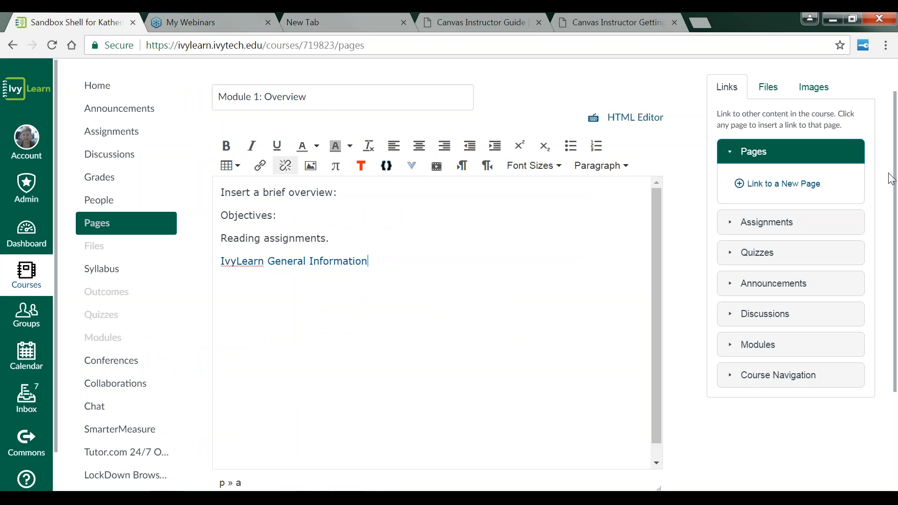
Step: Save and publish the Module 1: Overview page
scroll(892, 180, "down", 3)
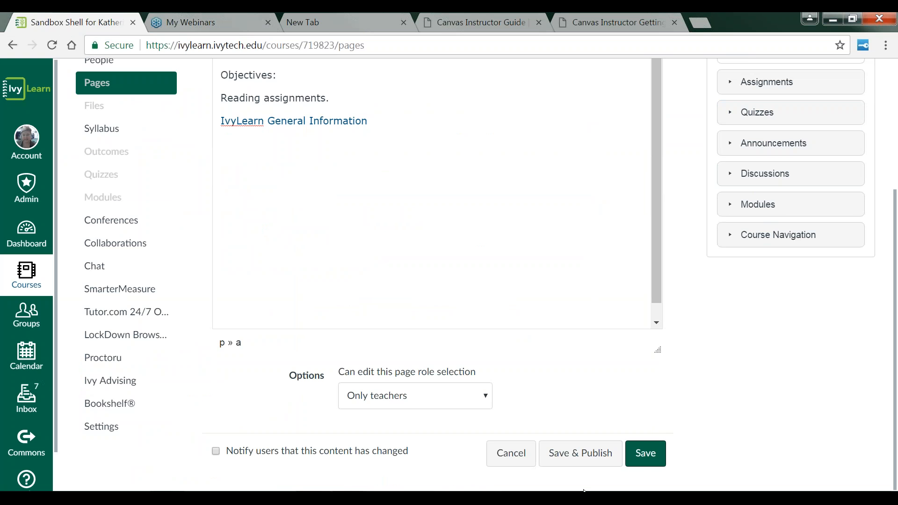
left_click(571, 456)
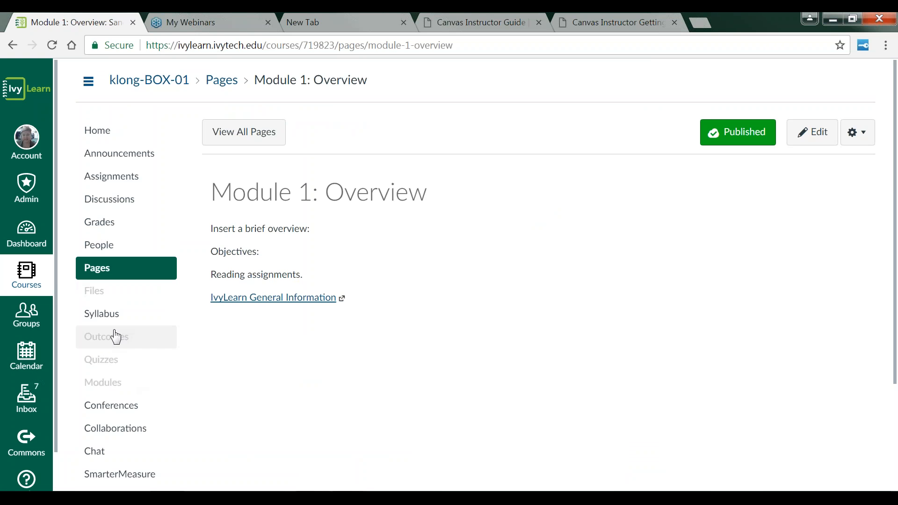
Step: Add the Module 1: Overview content page to the Module 1: Getting Started Online module
left_click(114, 393)
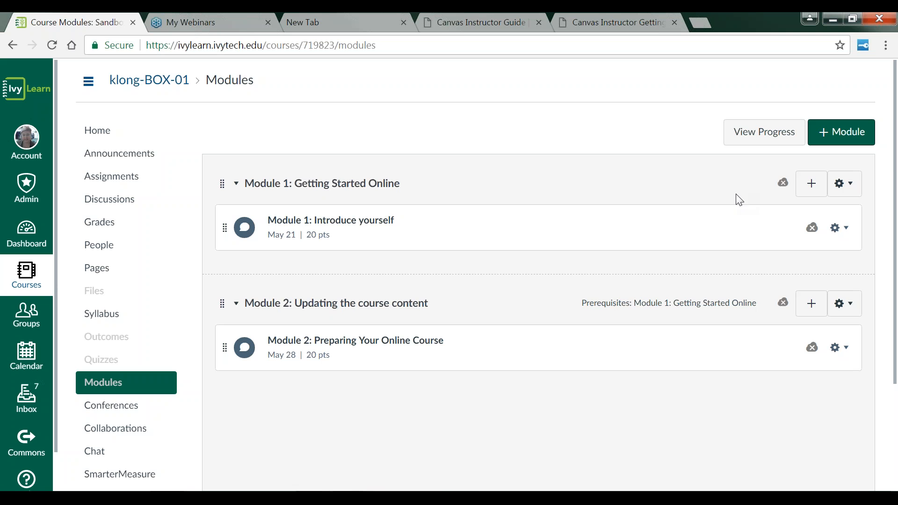
left_click(812, 185)
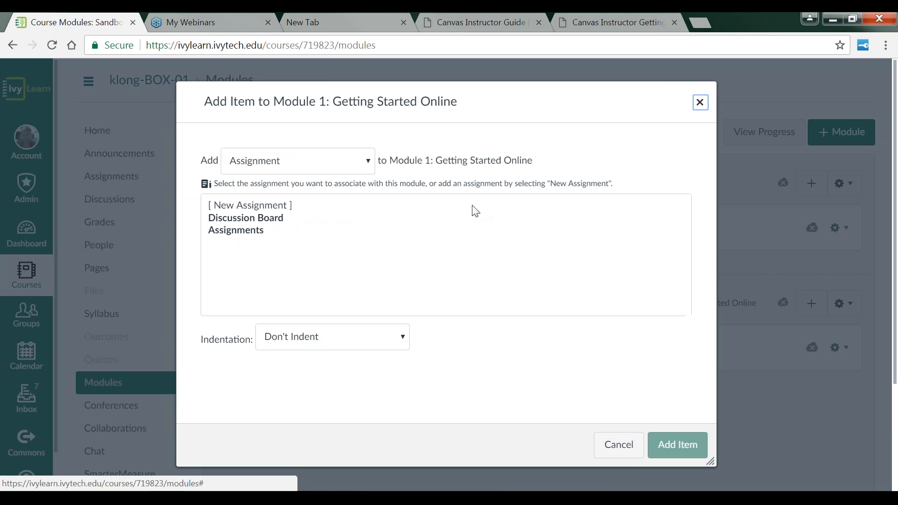
left_click(369, 162)
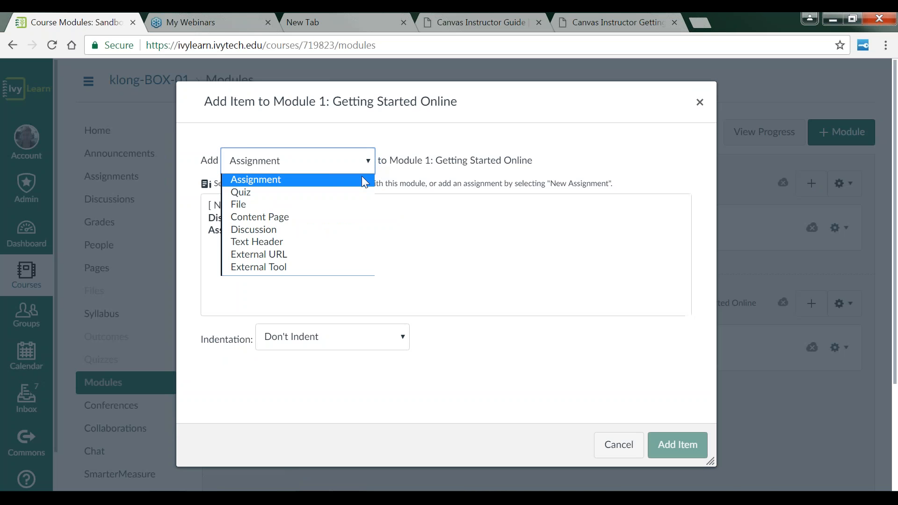
left_click(287, 217)
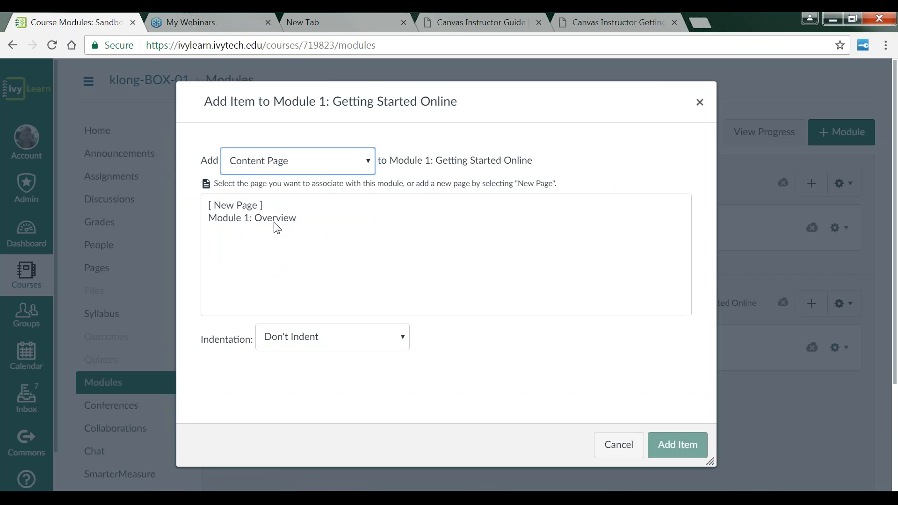
left_click(276, 220)
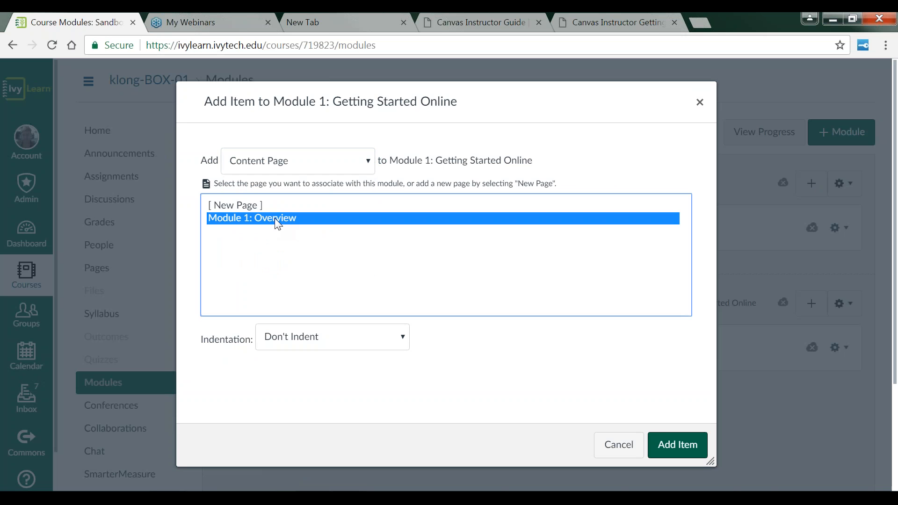
left_click(680, 448)
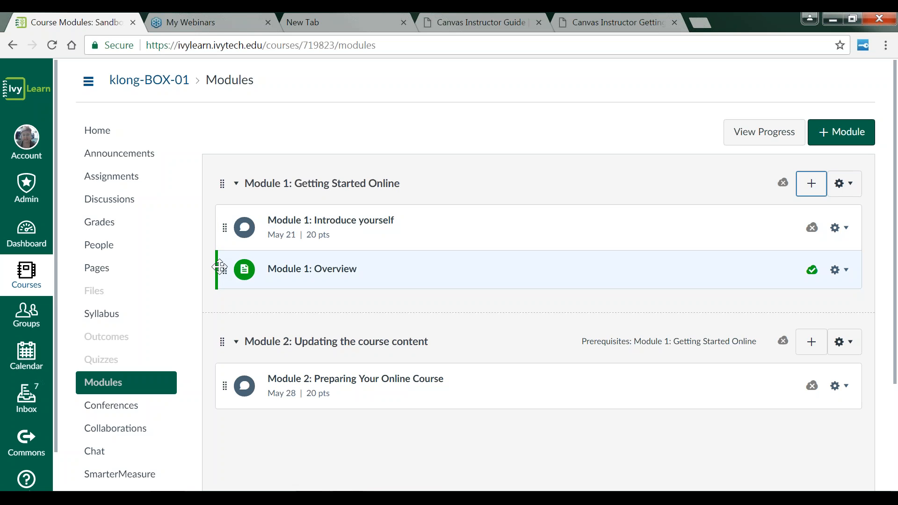
Step: Move the Module 1: Overview page to the top of Module 1 and publish the Introduce yourself discussion
left_click_drag(219, 266, 225, 269)
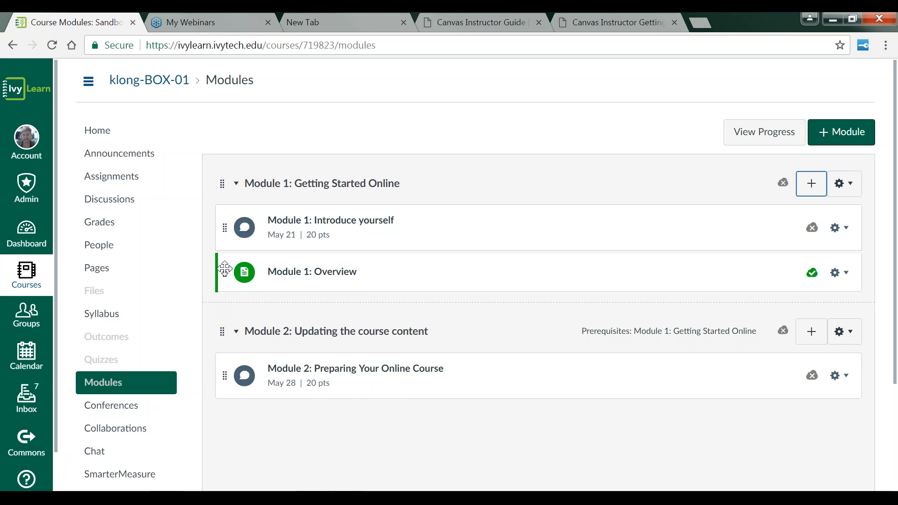
left_click_drag(225, 269, 228, 210)
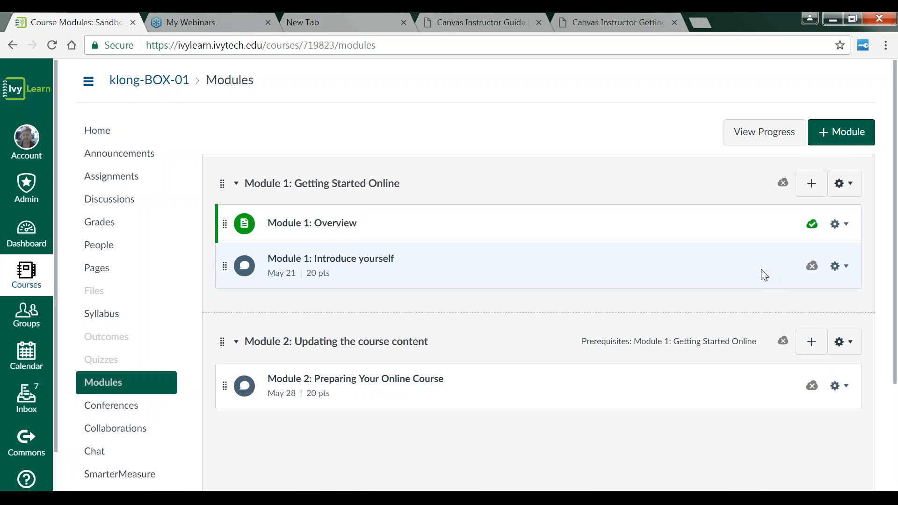
left_click(812, 267)
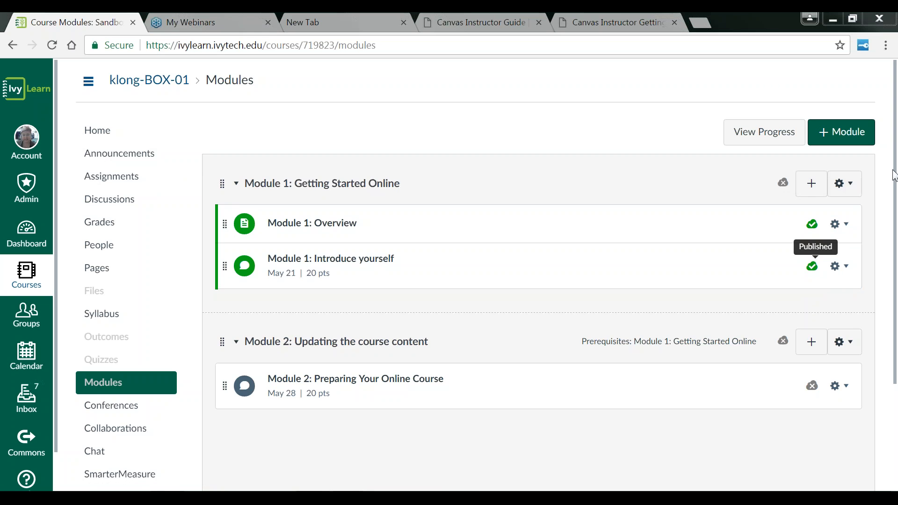
Step: Open the course in Student View from the course settings
left_click_drag(895, 175, 896, 340)
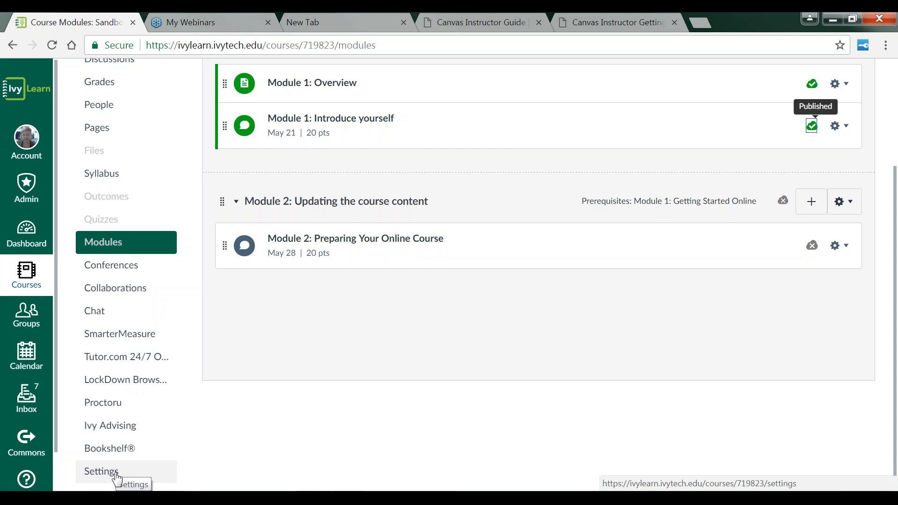
left_click(99, 473)
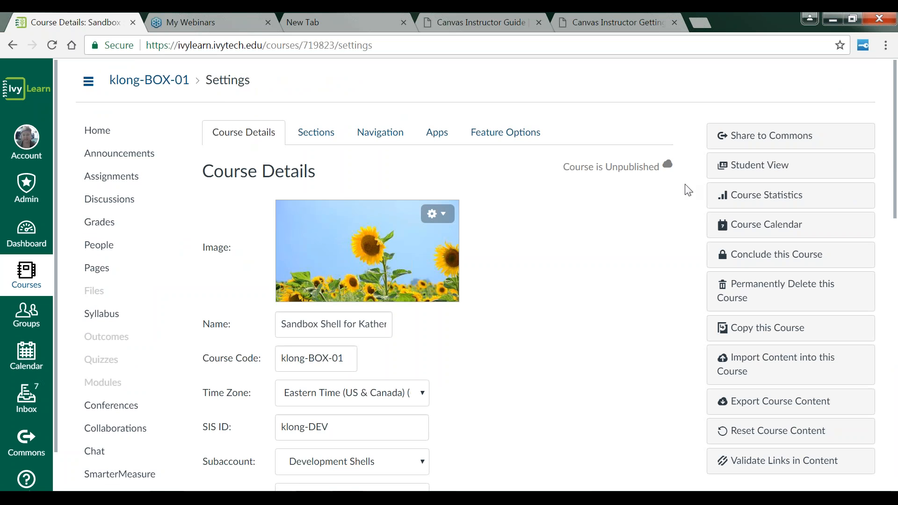
left_click(750, 168)
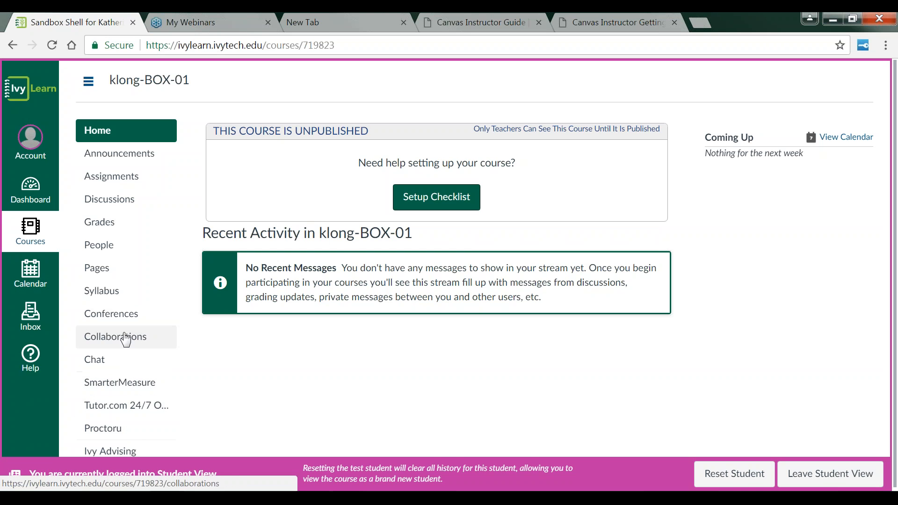
Step: Leave Student View to return to the instructor view of the course
scroll(122, 315, "down", 1)
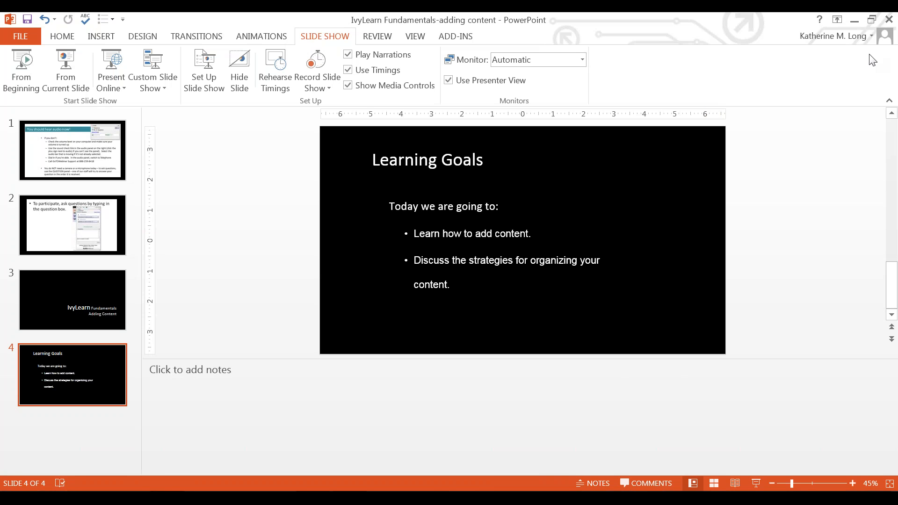
left_click(854, 20)
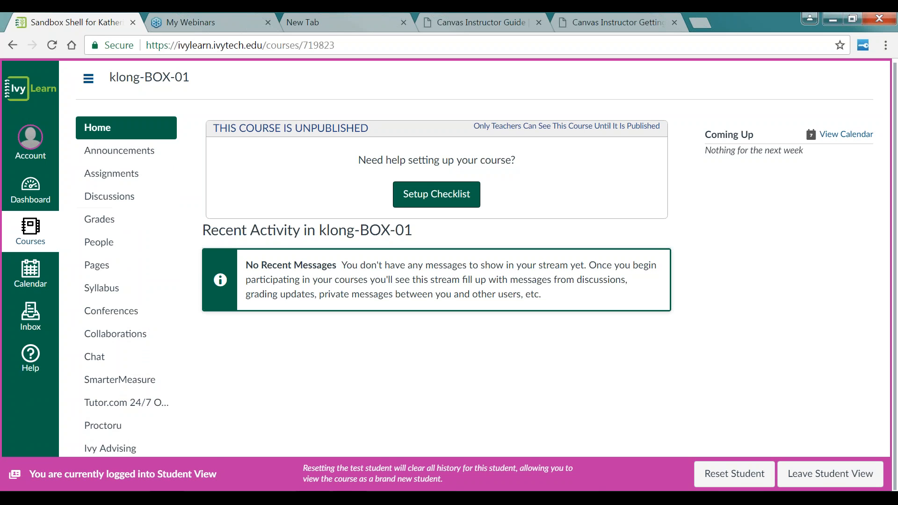
left_click(829, 474)
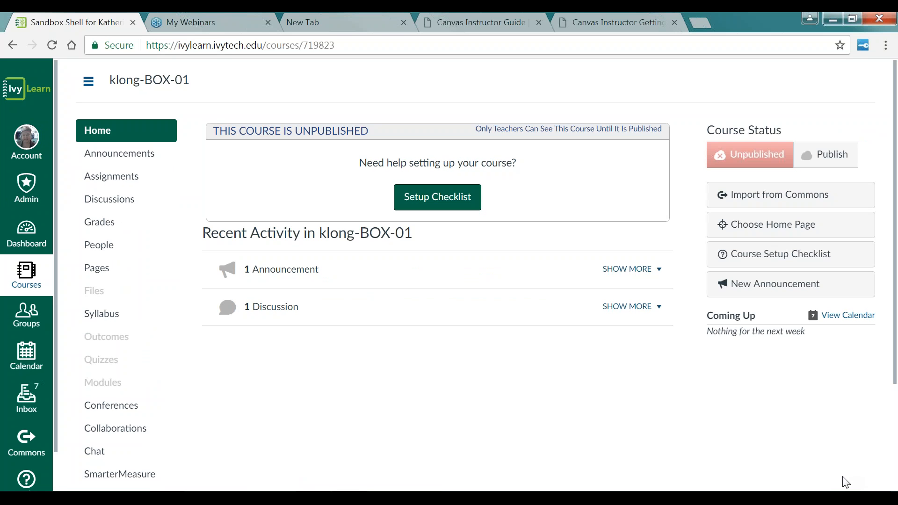
Step: Publish the Module 1: Getting Started Online and Module 2: Updating the course content modules
left_click(118, 392)
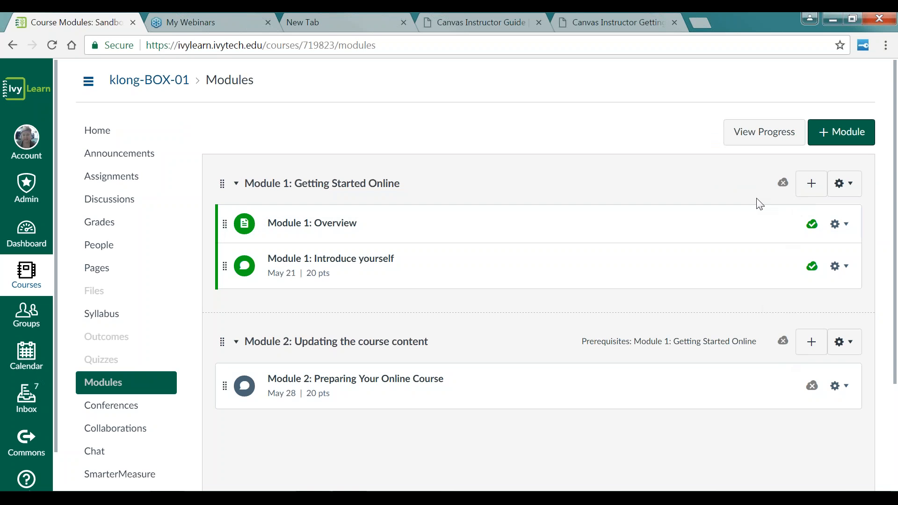
left_click(782, 184)
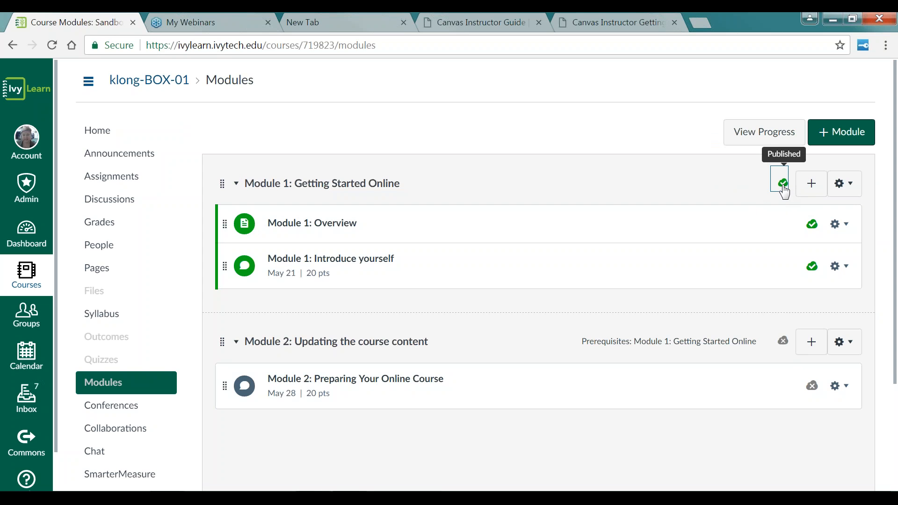
left_click(783, 341)
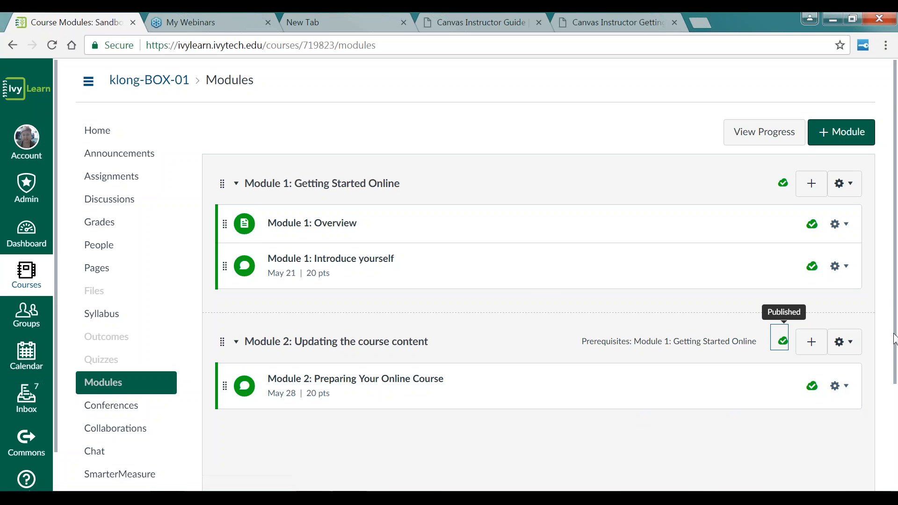
Step: Open the course in Student View again from the course settings
scroll(895, 339, "down", 3)
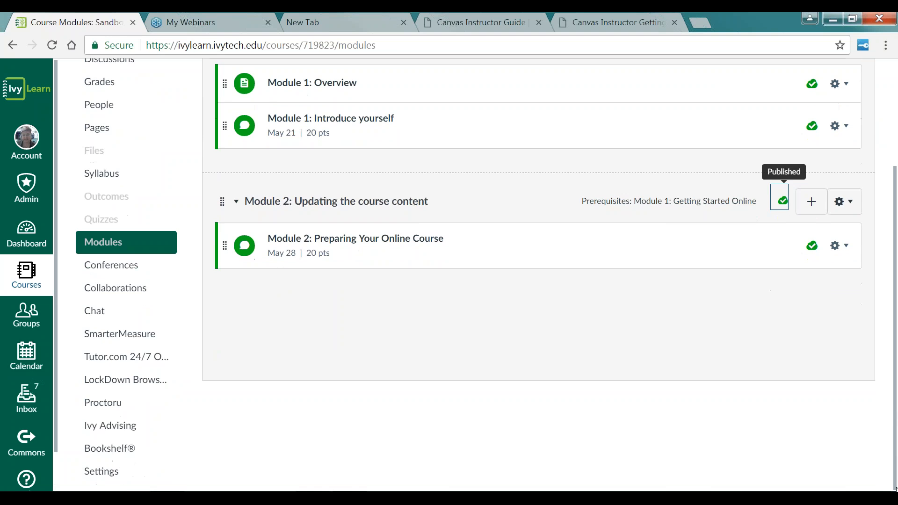
left_click(109, 473)
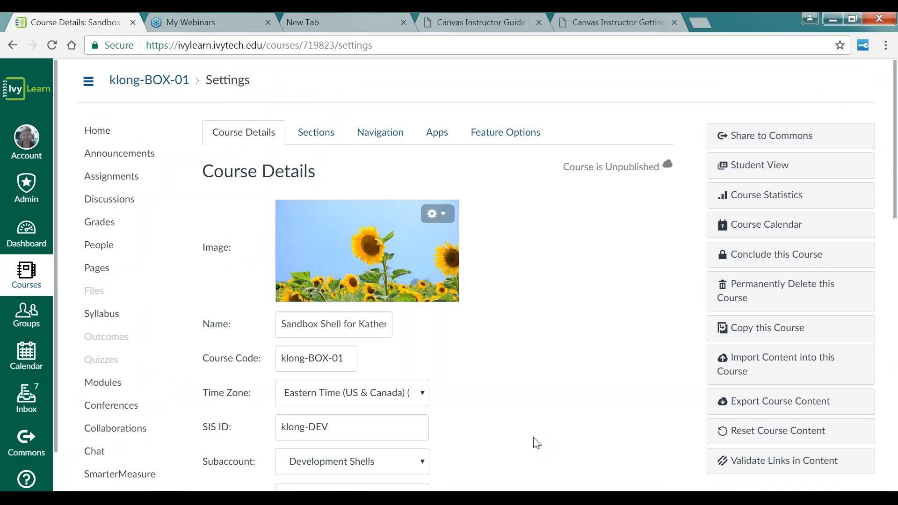
left_click(773, 167)
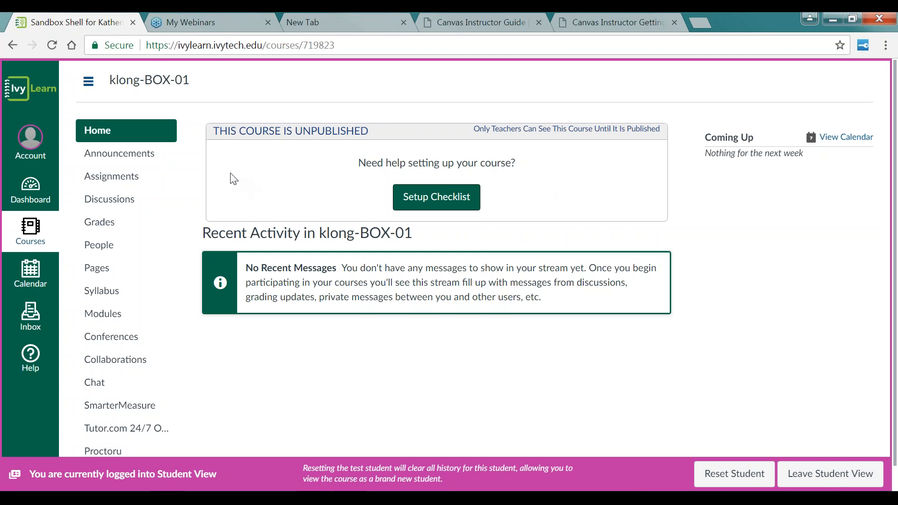
Step: As the student, open the Module 1: Overview page from Modules and follow its IvyLearn General Information link
left_click(114, 323)
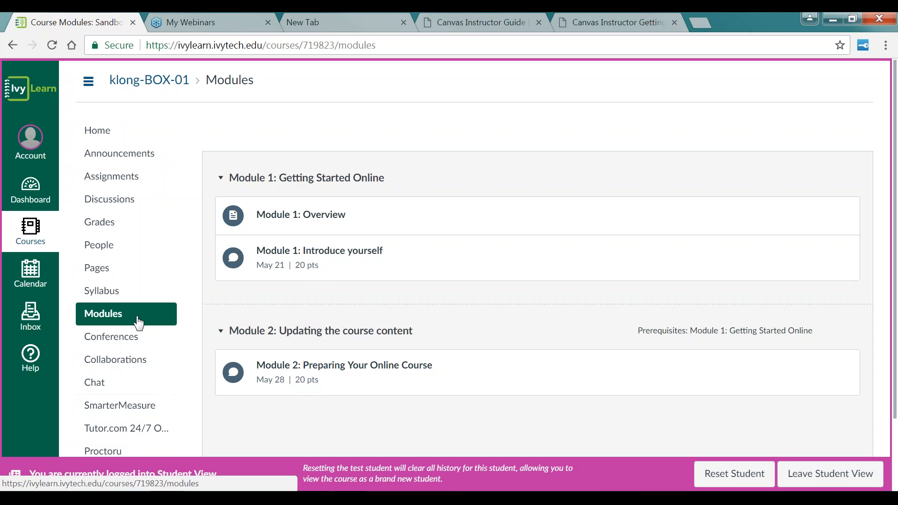
left_click(304, 216)
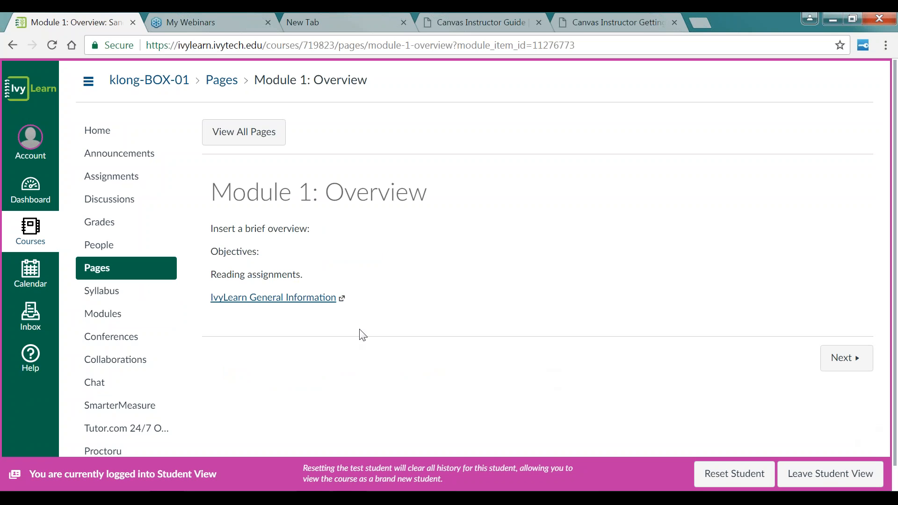
left_click(277, 305)
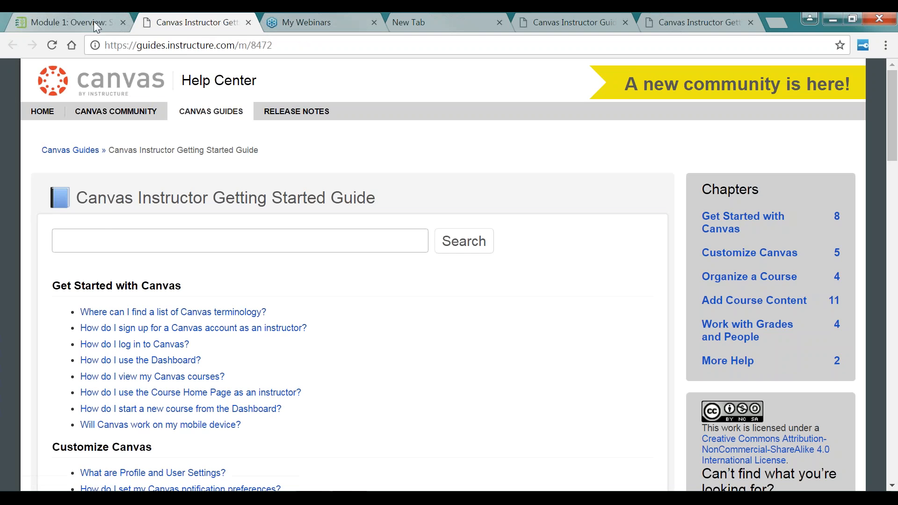
left_click(82, 24)
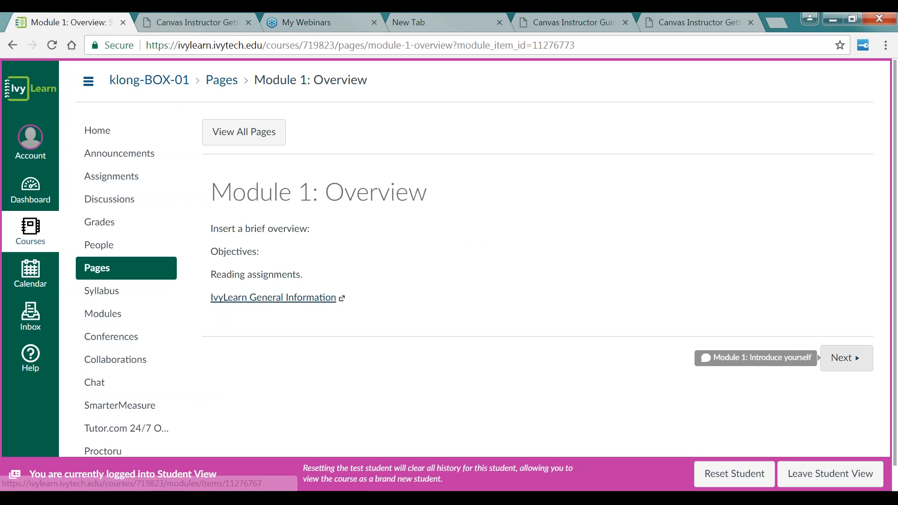
Step: Step forward to the Introduce yourself discussion, then review the Modules and Discussions lists as the student
left_click(851, 362)
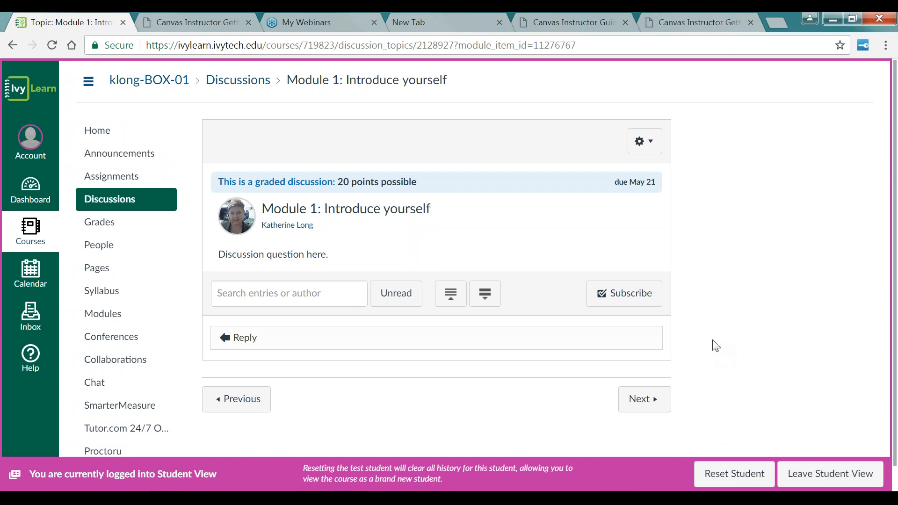
left_click(112, 322)
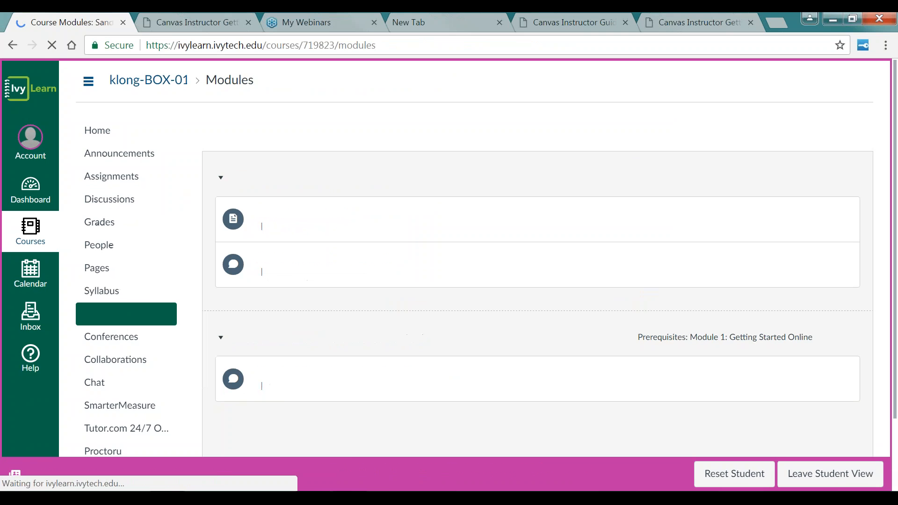
left_click(112, 201)
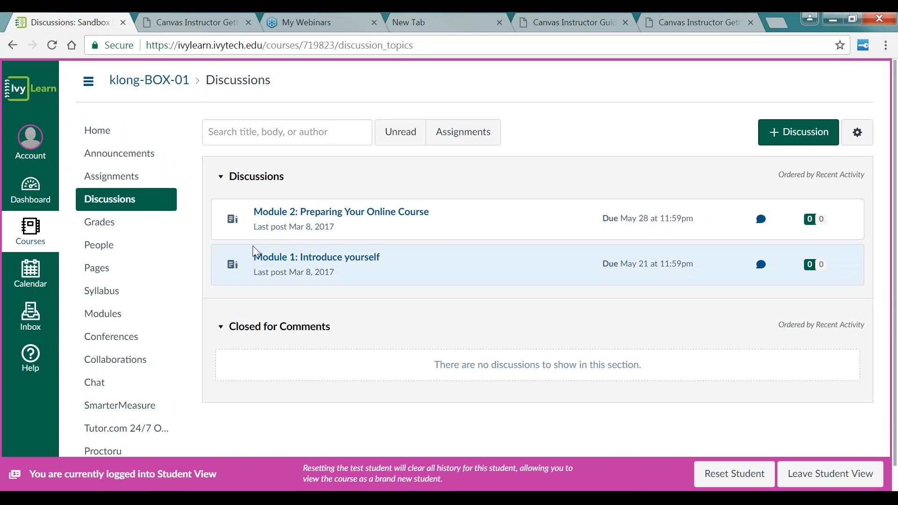
Step: Open the student calendar and navigate to May 2017 to check the discussion due dates
left_click(32, 277)
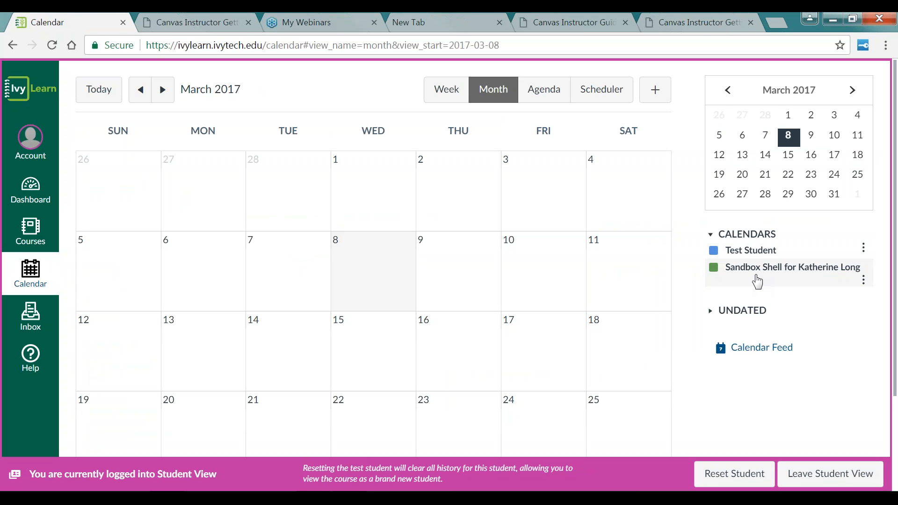
left_click(855, 90)
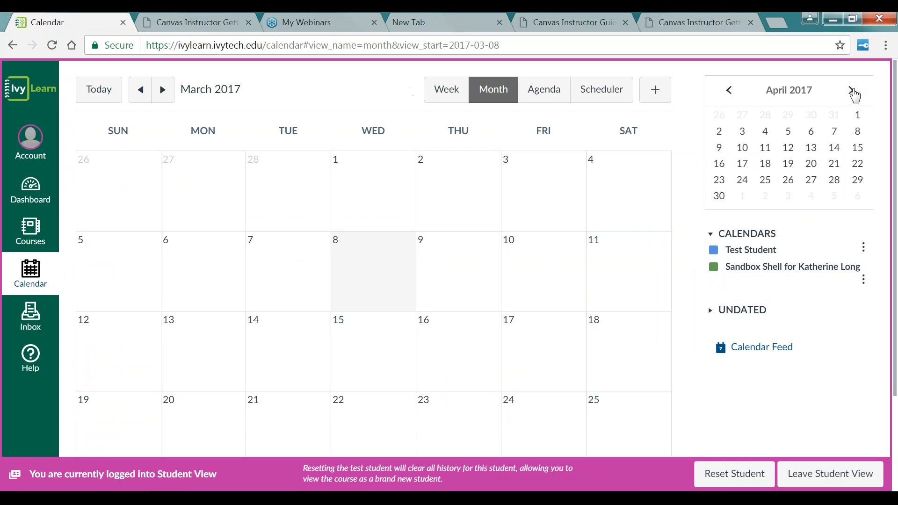
left_click(855, 92)
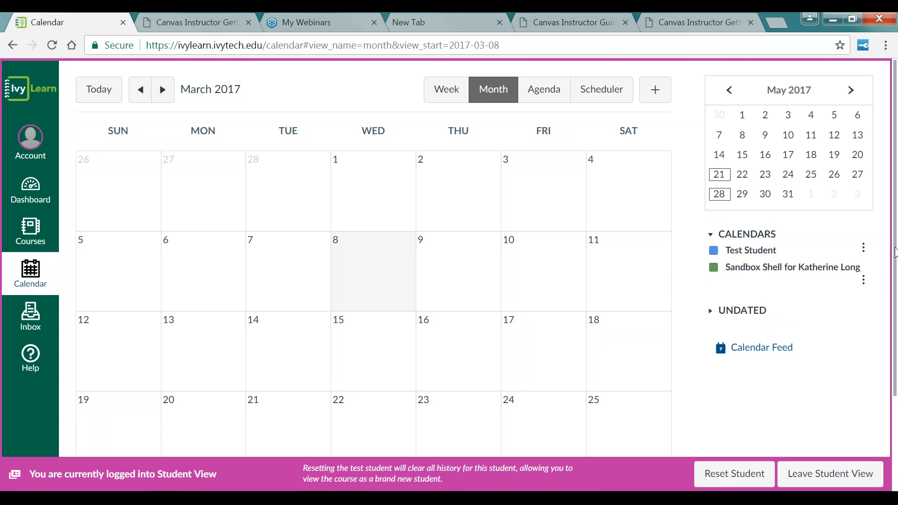
left_click_drag(895, 255, 895, 356)
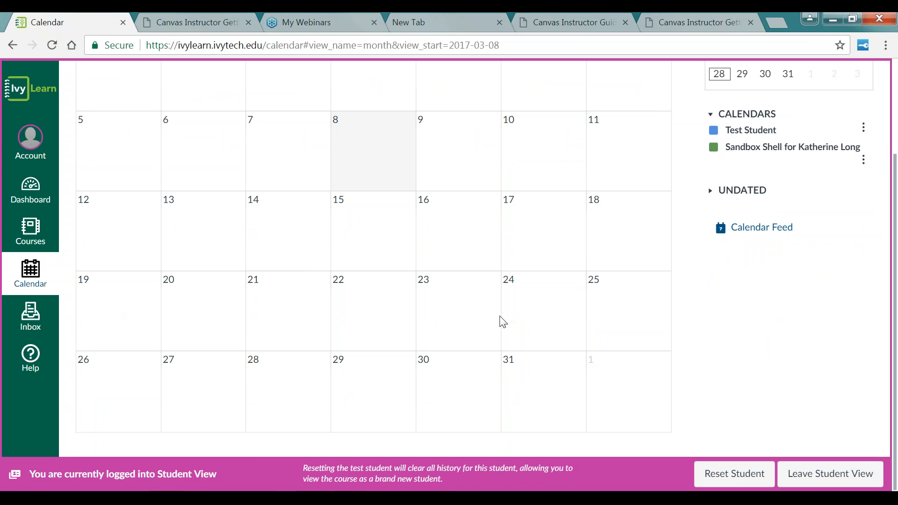
scroll(617, 316, "up", 3)
scroll(155, 387, "down", 2)
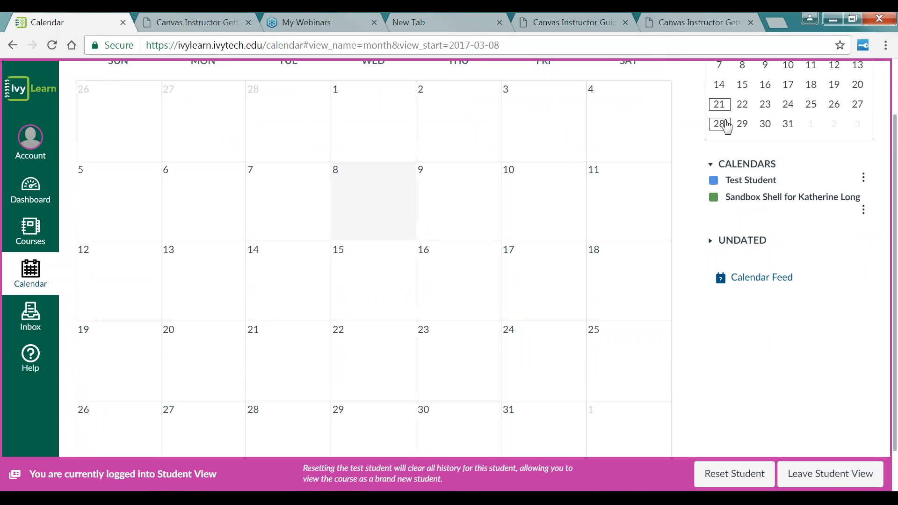
left_click(725, 111)
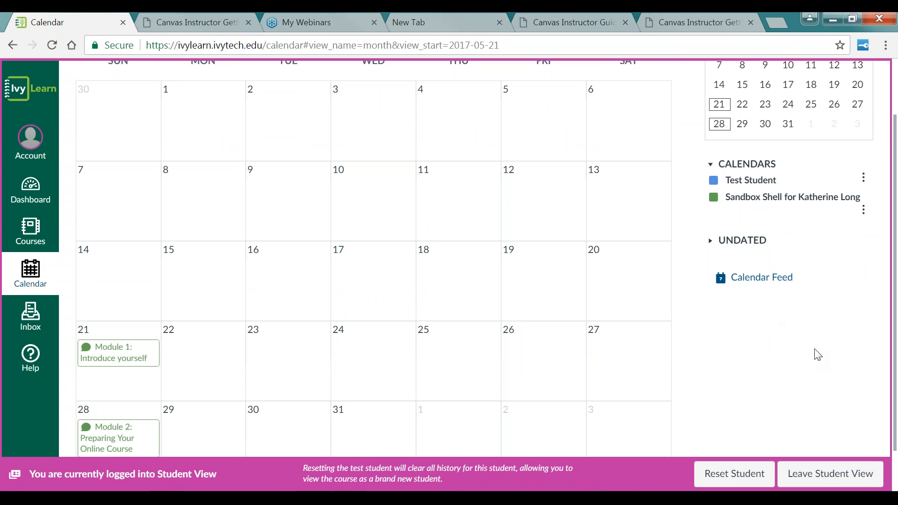
scroll(818, 354, "up", 2)
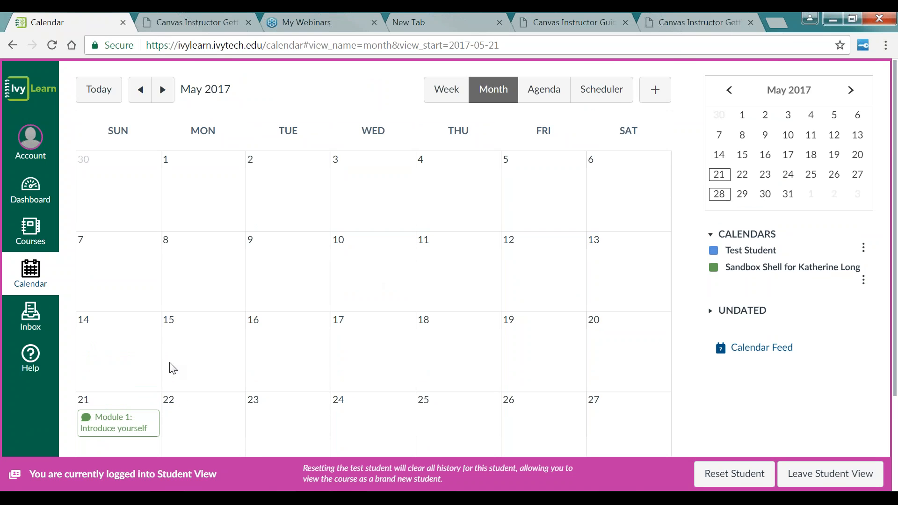
scroll(169, 365, "down", 3)
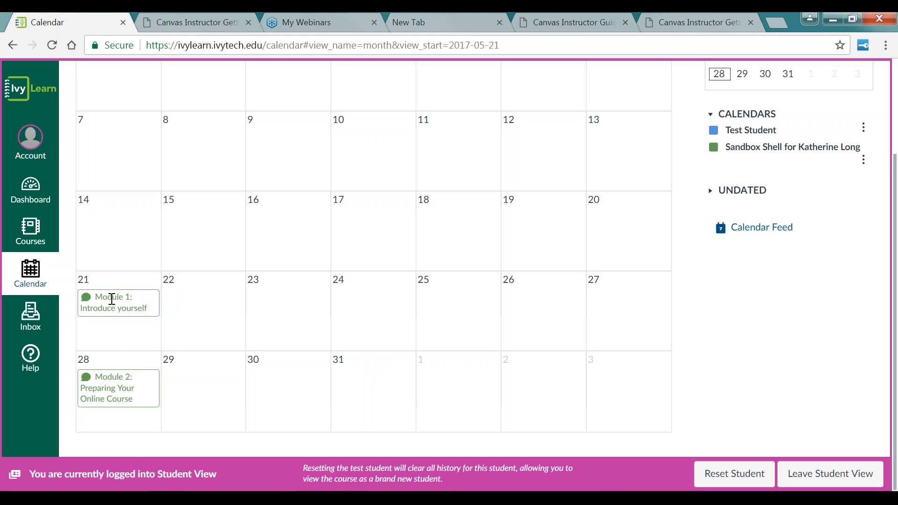
Step: Open the Module 1: Introduce yourself event from the calendar and go to the discussion
left_click(112, 299)
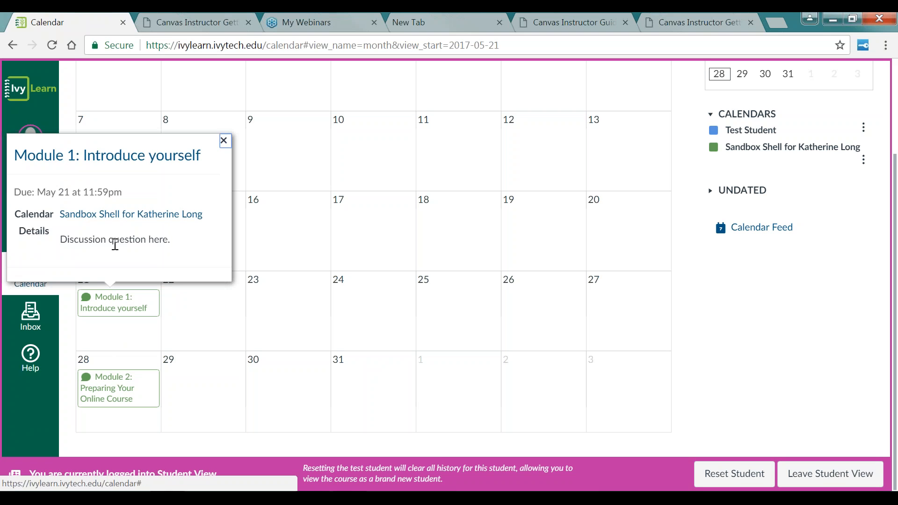
left_click_drag(120, 241, 92, 244)
left_click(92, 244)
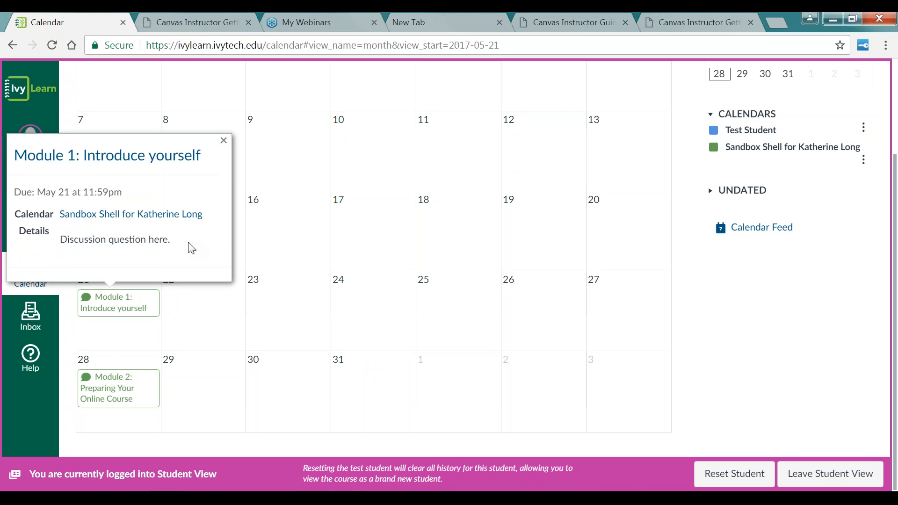
left_click_drag(191, 243, 43, 239)
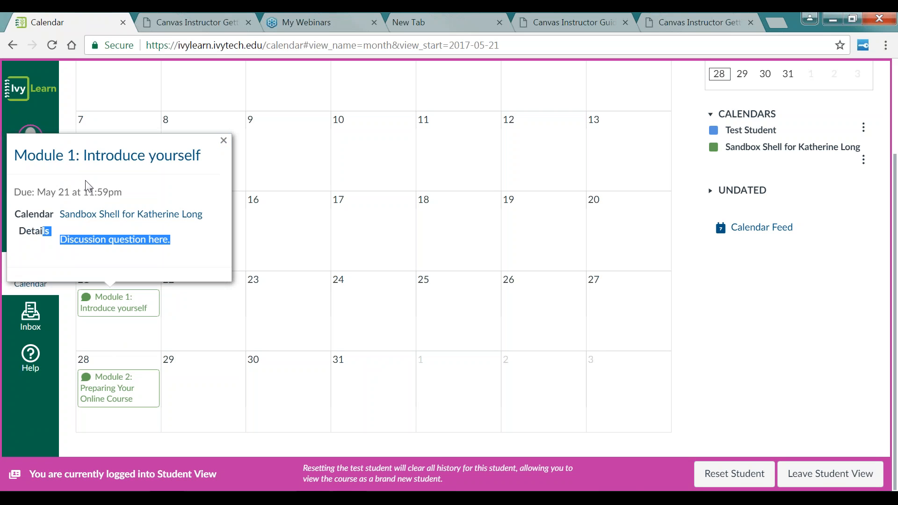
left_click(108, 155)
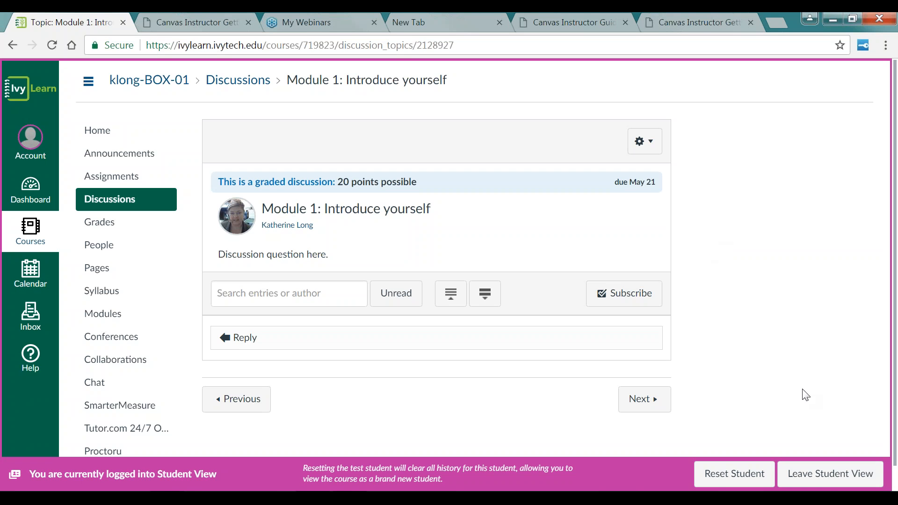
Step: Leave Student View and return to the course's Discussions list
left_click(817, 481)
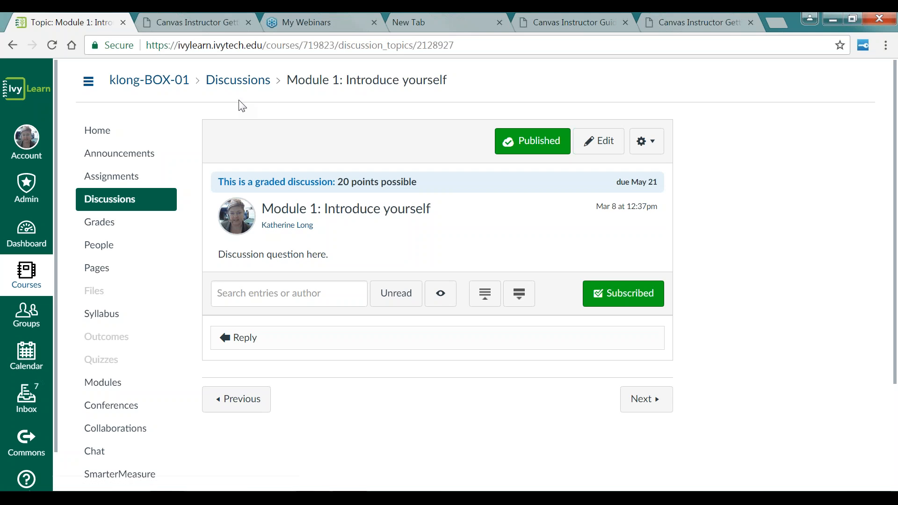
left_click(245, 84)
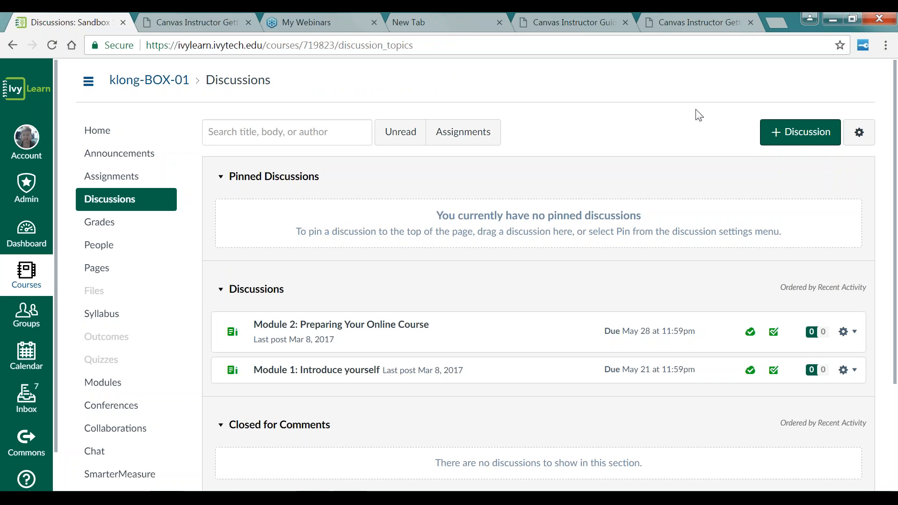
Step: Start a new discussion titled M3: Communication
left_click(809, 146)
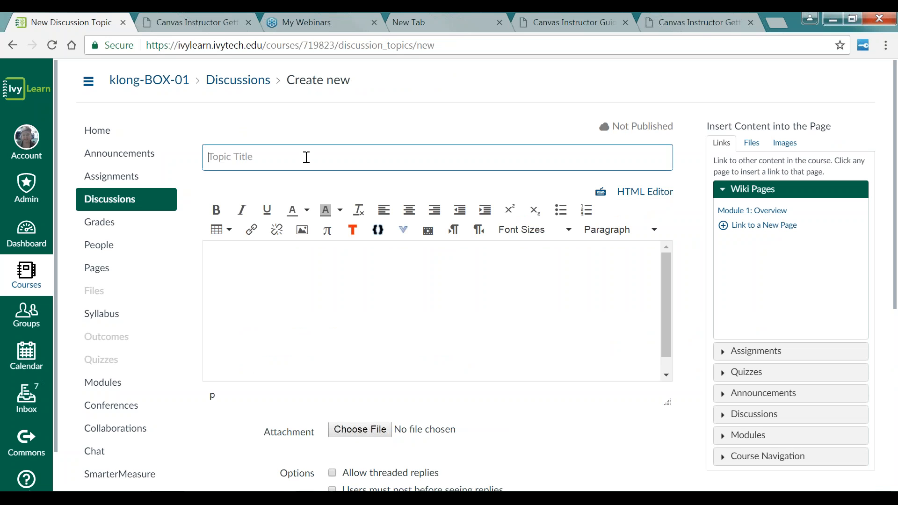
type("M3: Communiction")
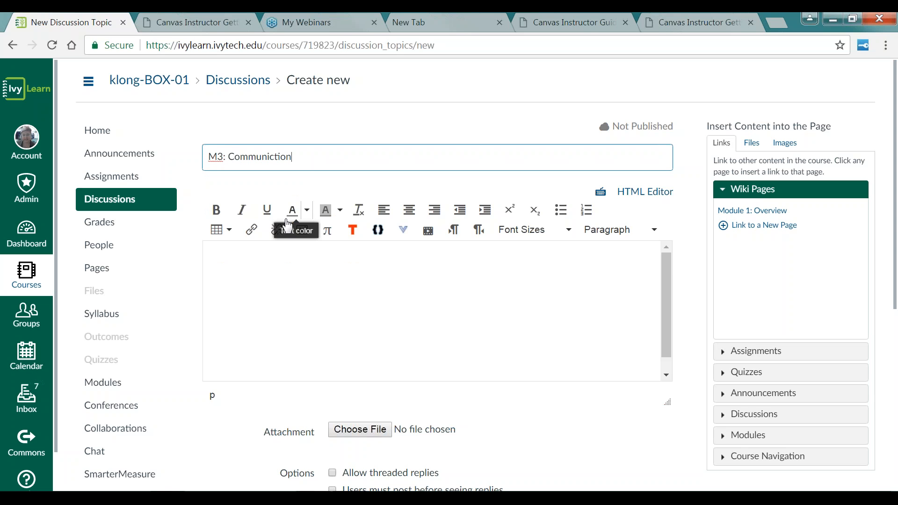
left_click(275, 157)
type("a")
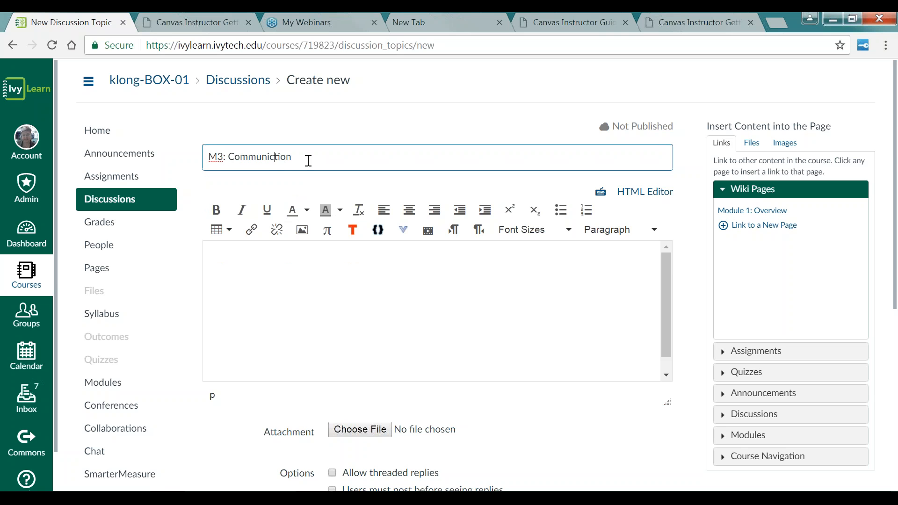
Step: Enter "Enter my question" as the discussion's body text
left_click(277, 262)
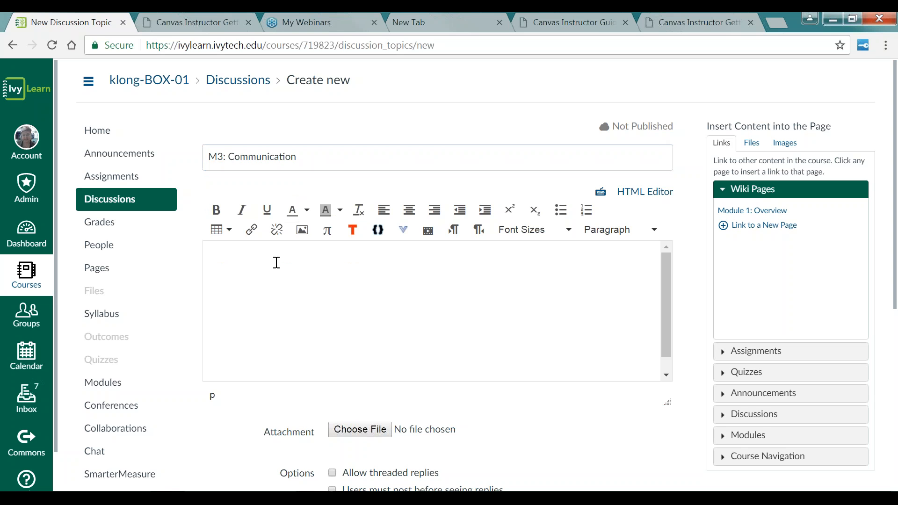
type("Enter my question")
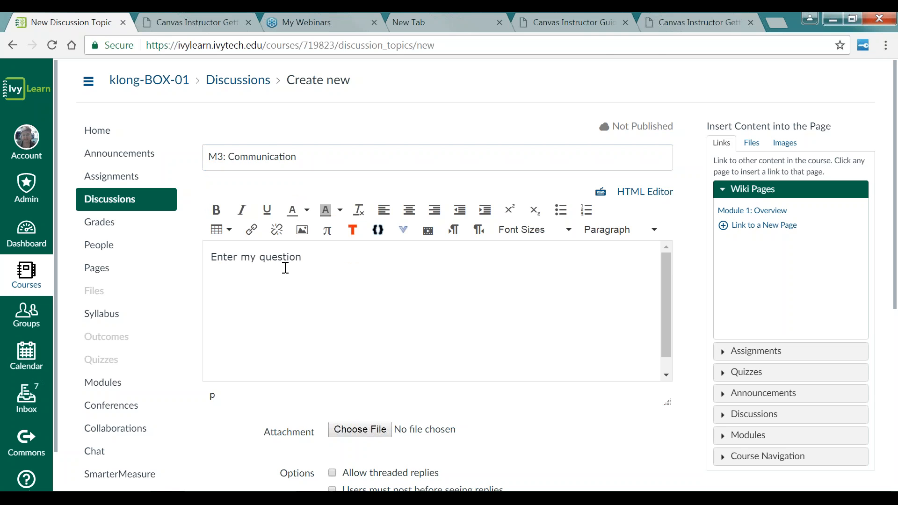
Step: Enable threaded replies and require users to post before seeing replies for the new discussion
scroll(360, 335, "down", 3)
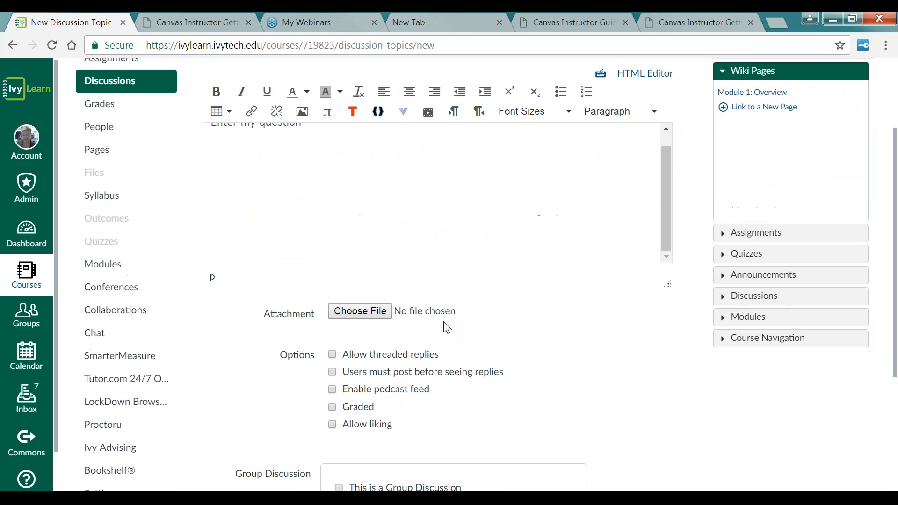
scroll(447, 328, "down", 2)
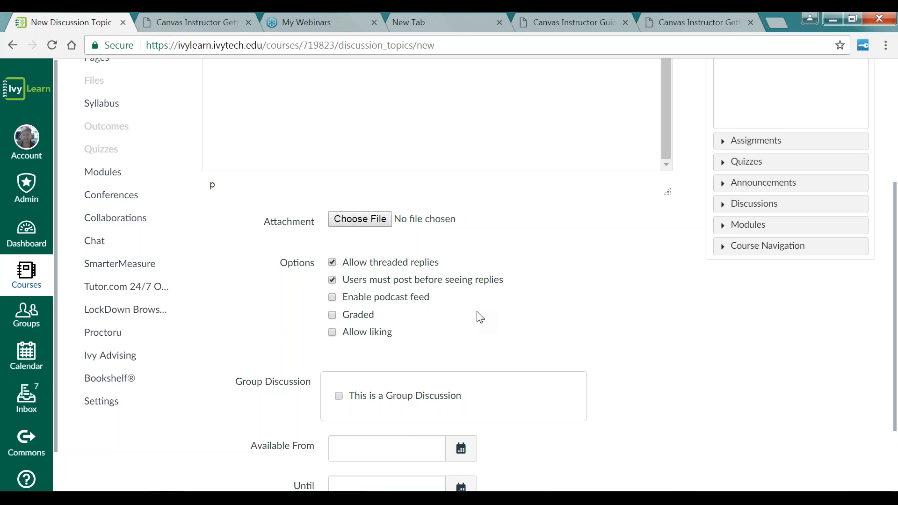
scroll(481, 319, "down", 2)
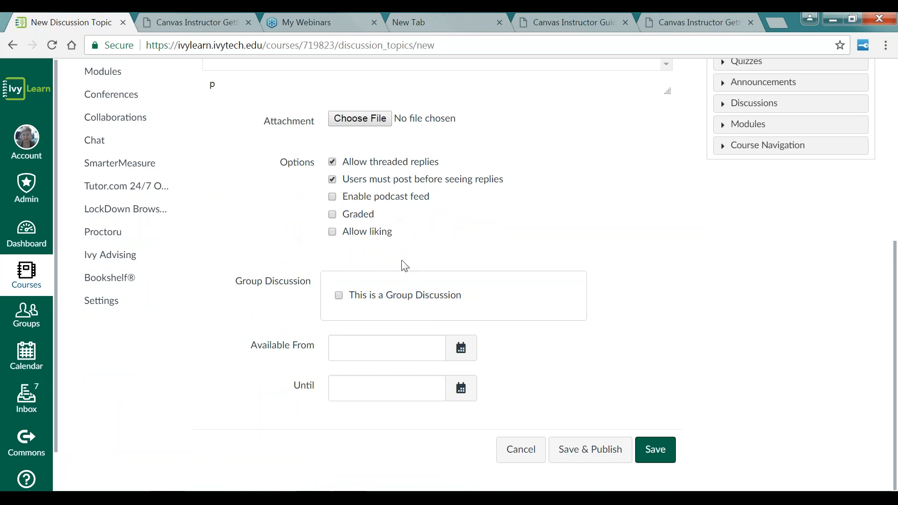
scroll(401, 262, "up", 5)
scroll(409, 267, "down", 5)
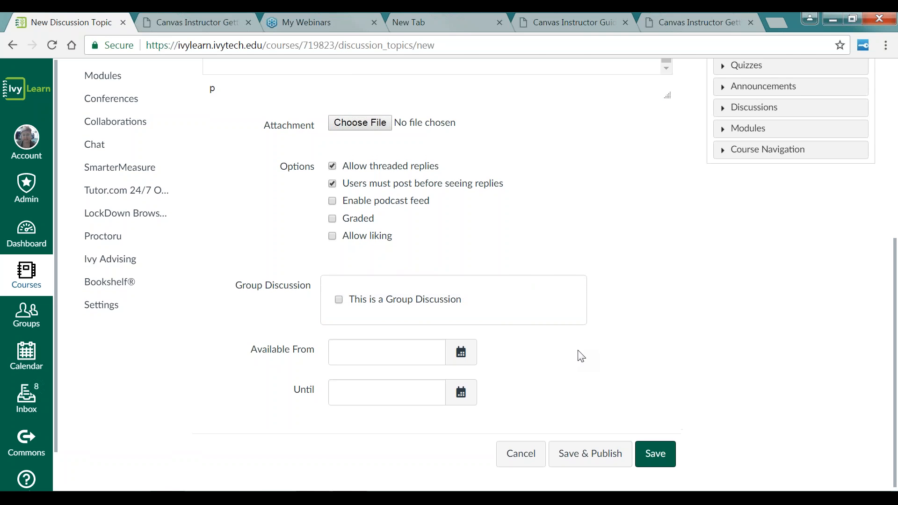
scroll(581, 356, "up", 5)
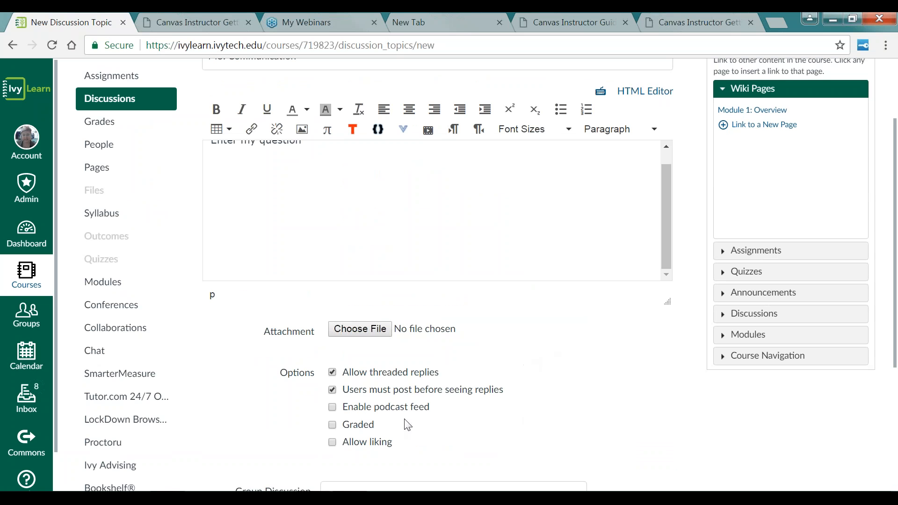
Step: Make the discussion graded and set its points possible to 20
left_click(333, 426)
scroll(493, 396, "down", 5)
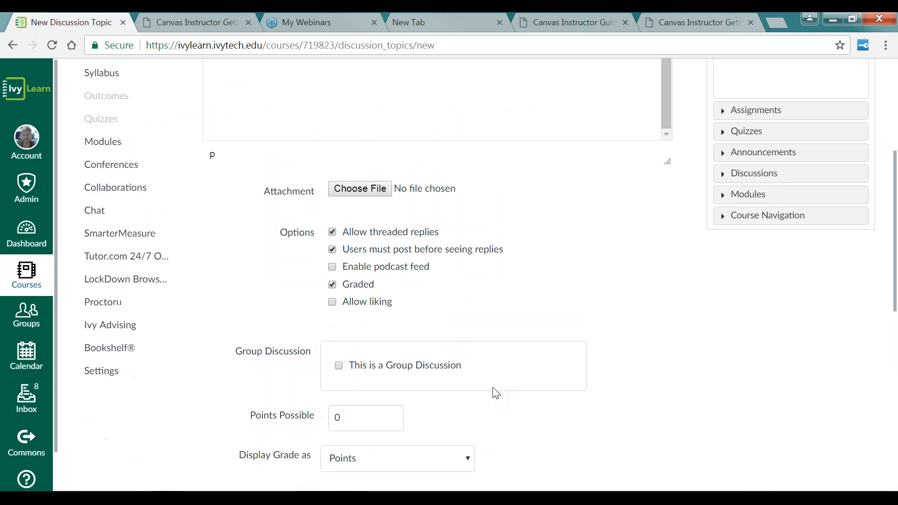
left_click(353, 344)
double_click(367, 353)
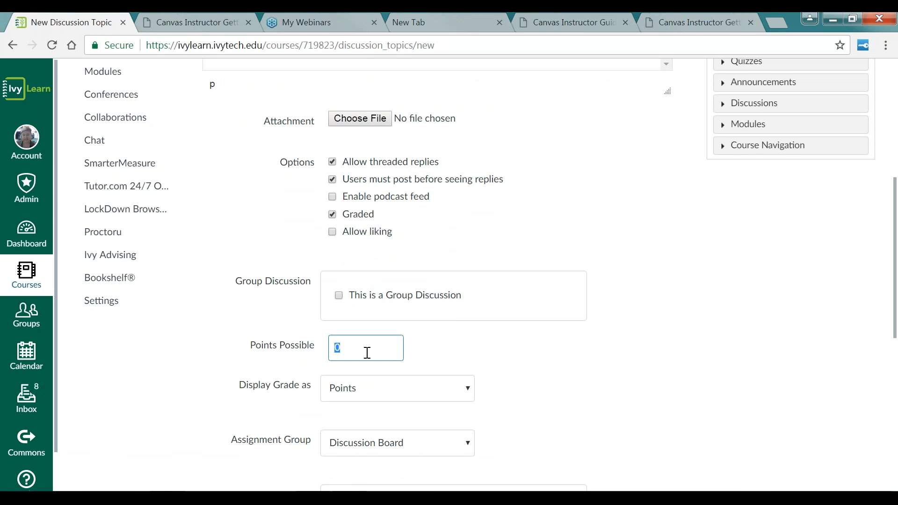
type("20")
left_click(513, 385)
Step: Set the discussion's due date to June 4, 2017 at 11:59pm and add another assignment row
scroll(513, 385, "down", 7)
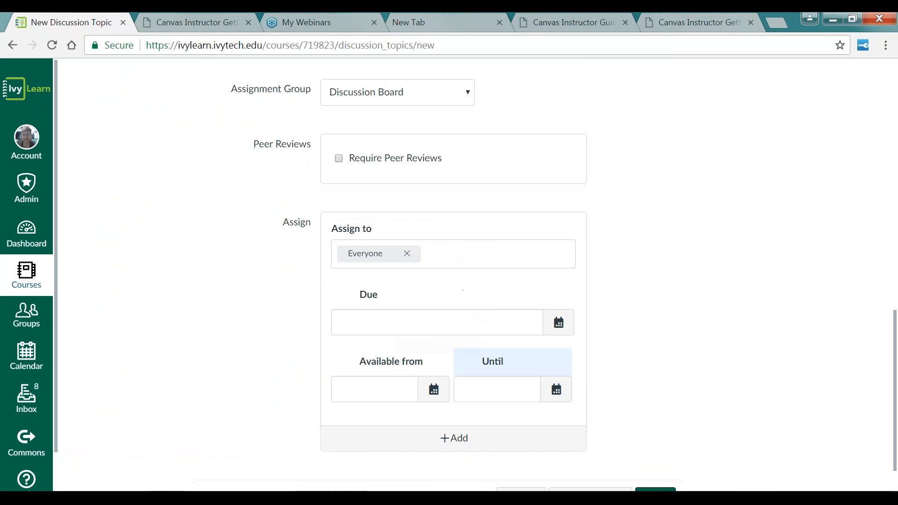
left_click(565, 326)
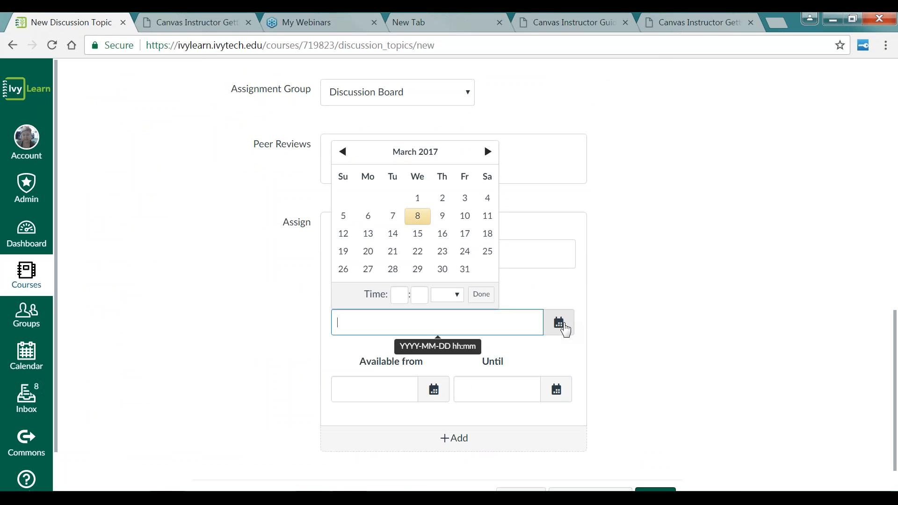
left_click(489, 154)
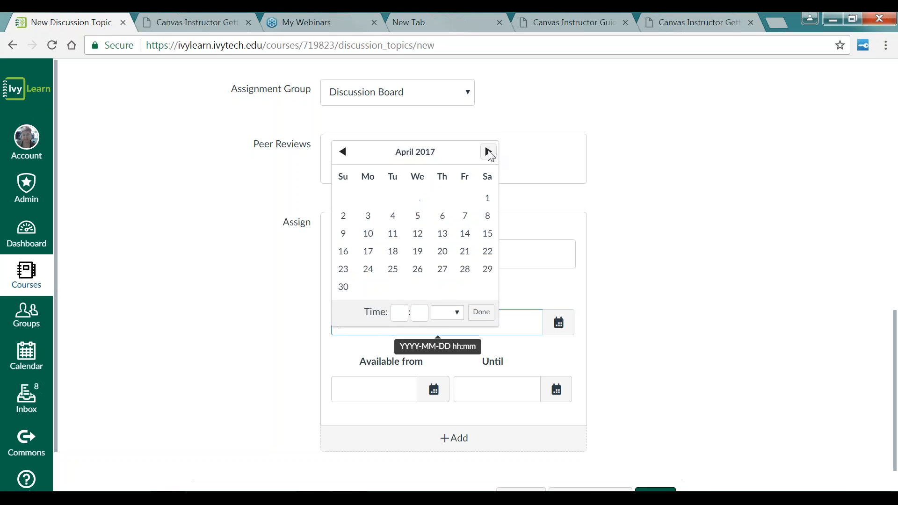
left_click(488, 152)
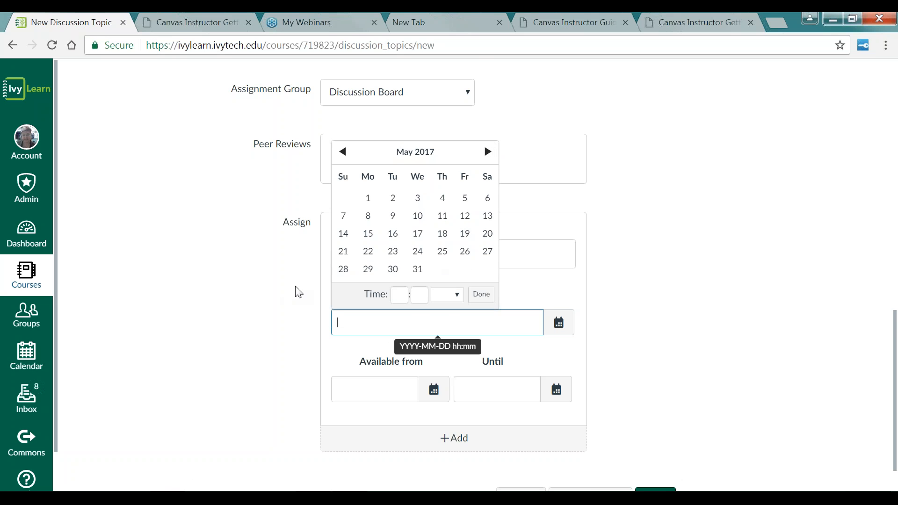
left_click(488, 153)
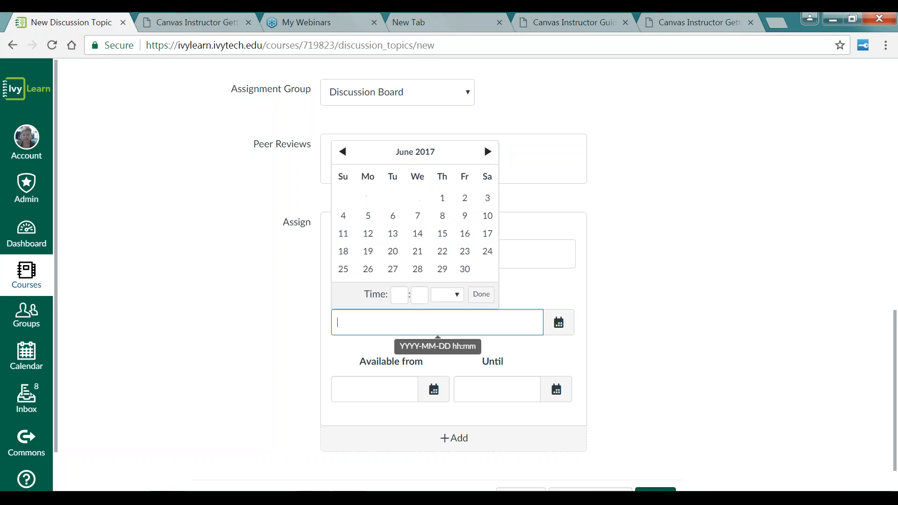
left_click(343, 151)
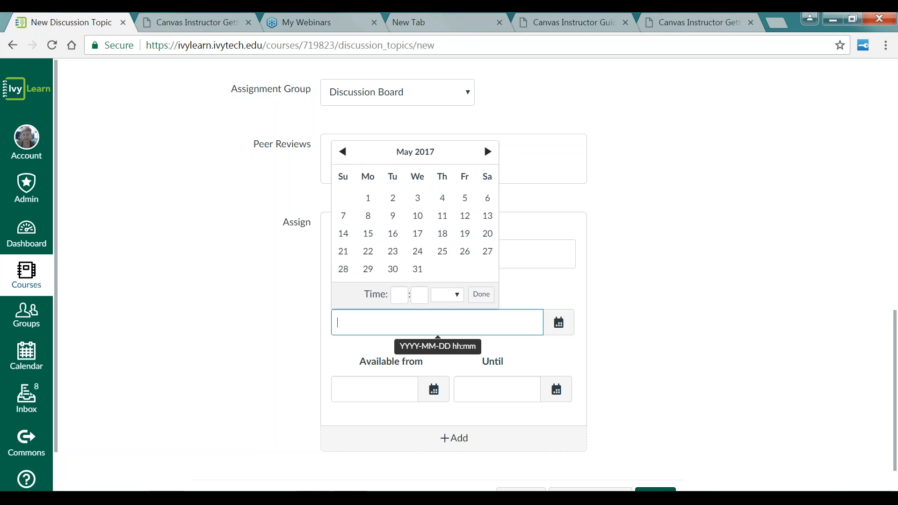
left_click(488, 152)
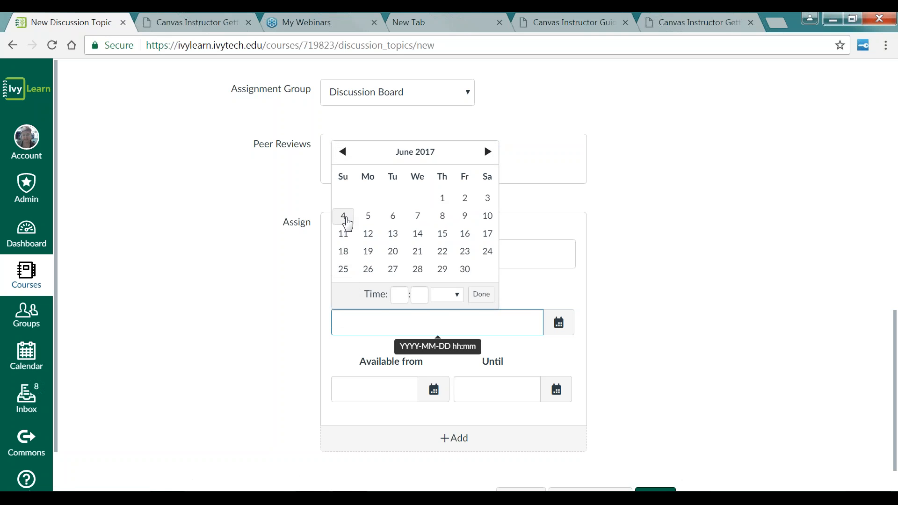
left_click(346, 219)
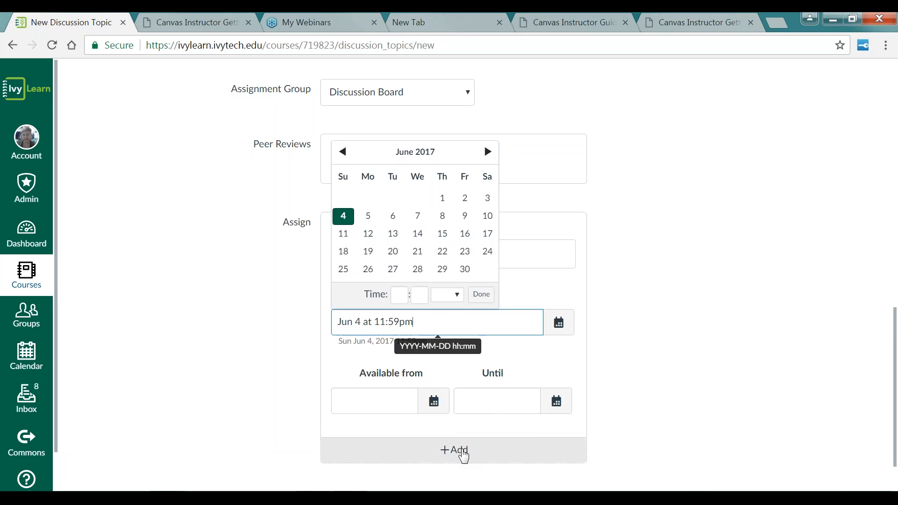
left_click(464, 454)
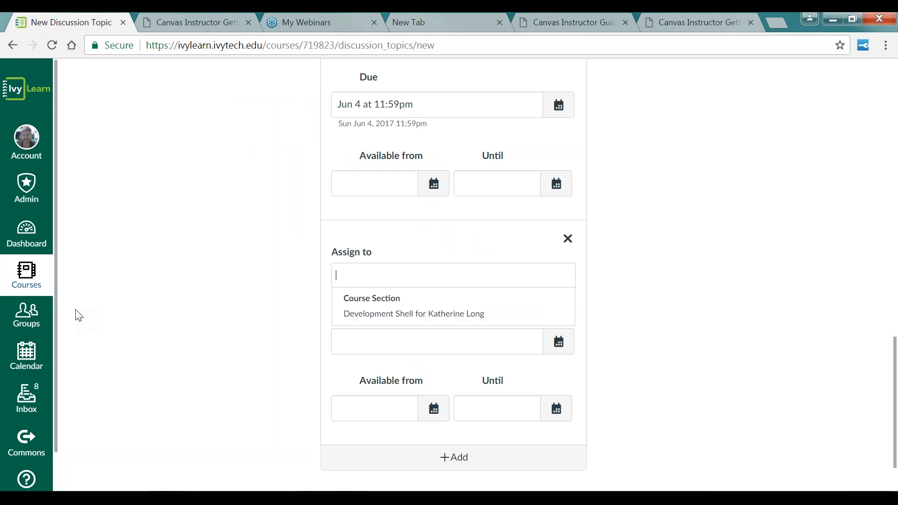
Step: Leave the unsaved discussion without saving and open the Calendar
left_click(38, 364)
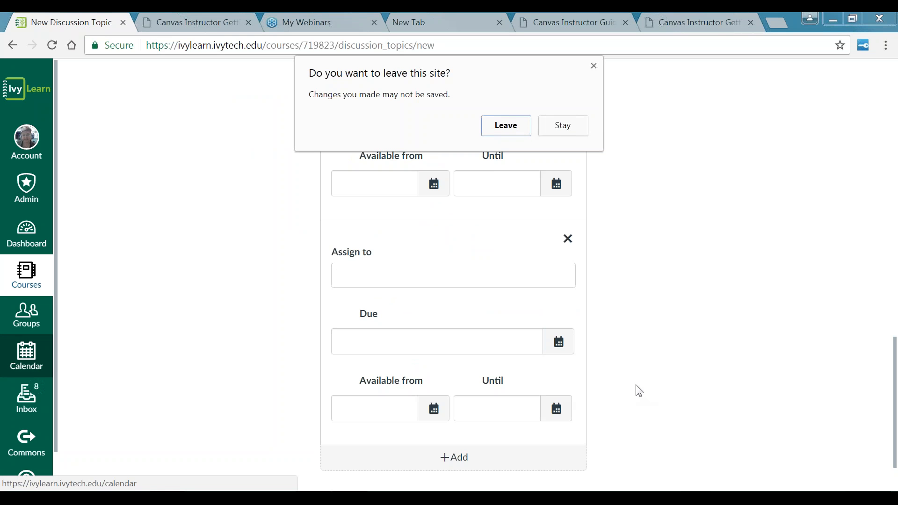
left_click(524, 131)
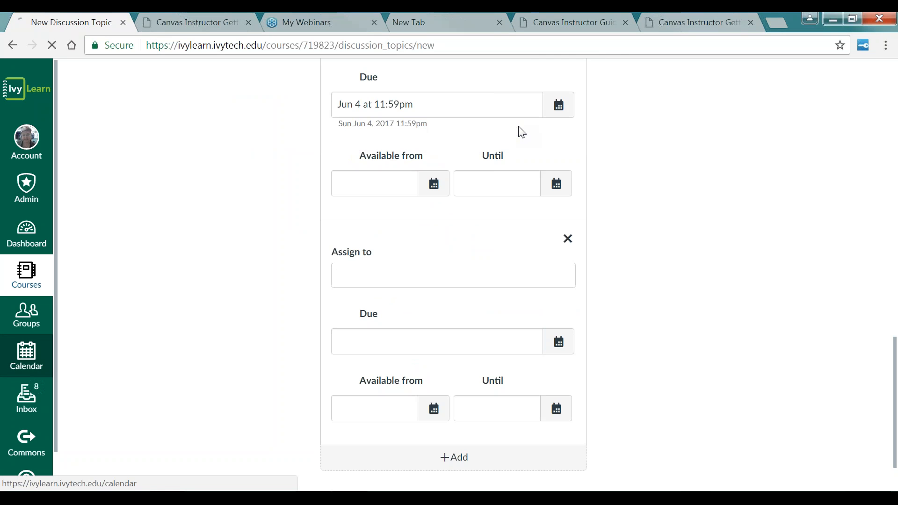
left_click(33, 362)
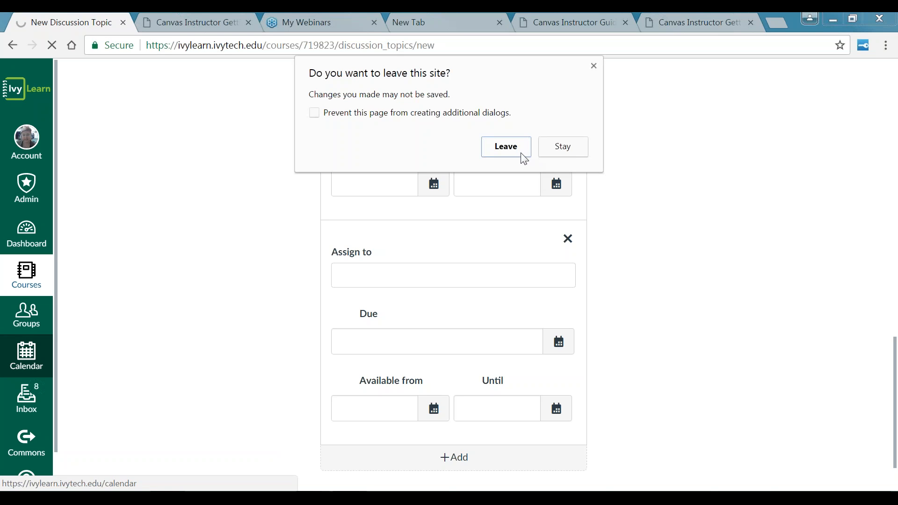
left_click(524, 156)
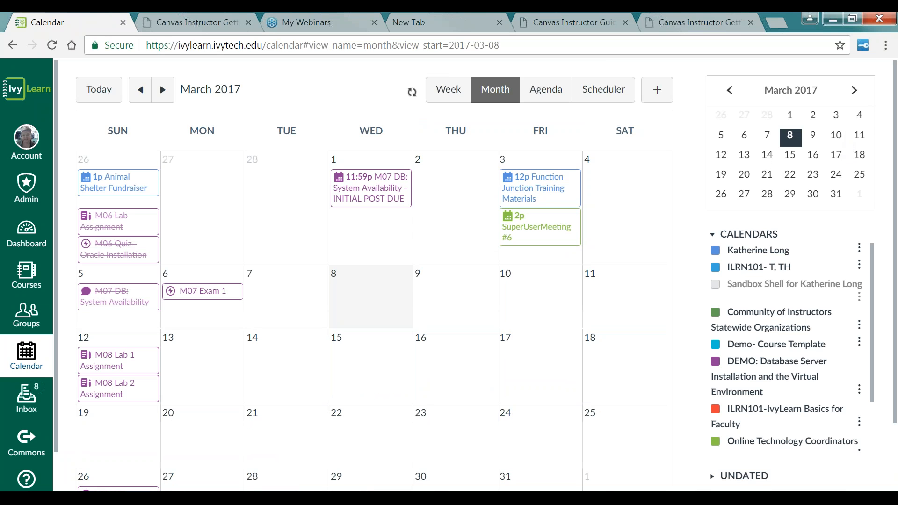
Step: Hide all calendars except the Sandbox Shell course calendar
left_click(854, 90)
left_click(855, 90)
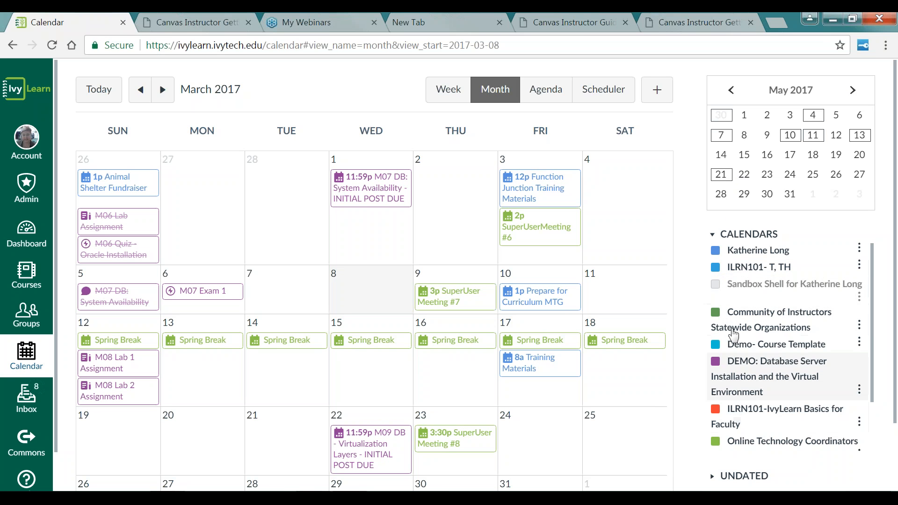
left_click(716, 251)
left_click(715, 267)
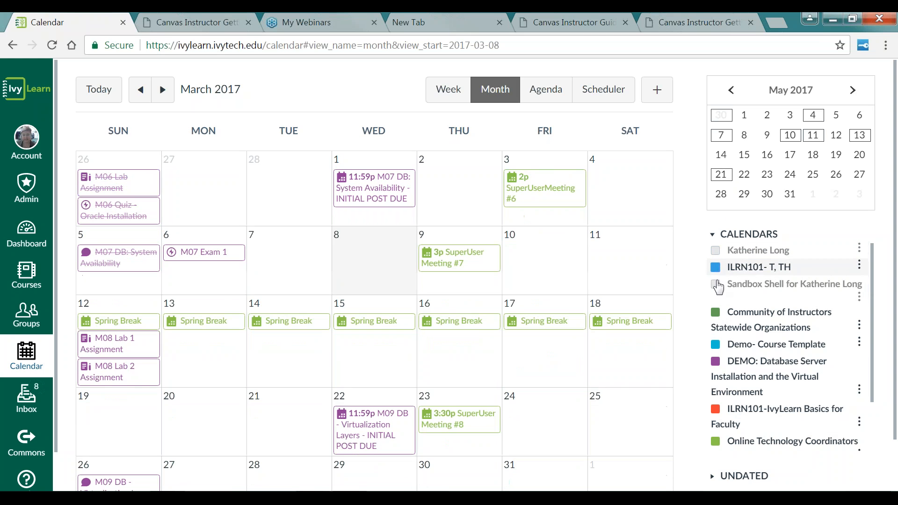
left_click(715, 314)
left_click(716, 345)
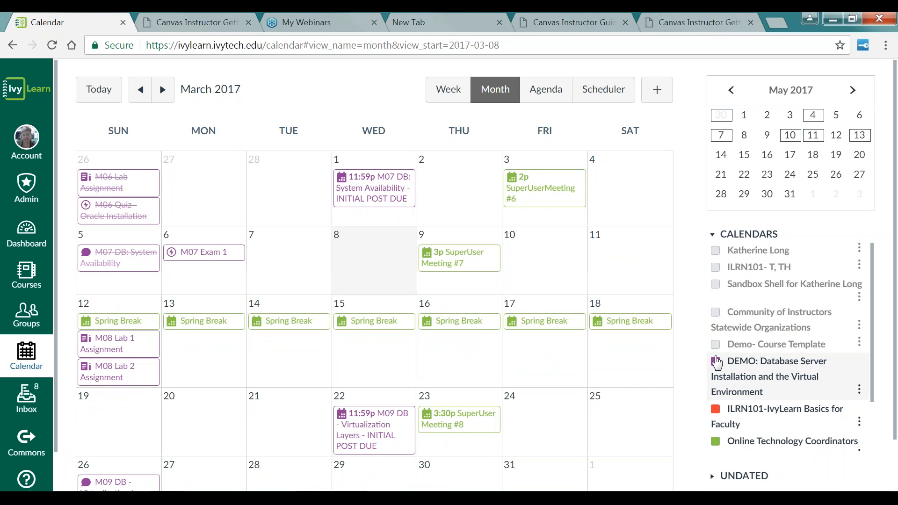
left_click(716, 361)
left_click(716, 442)
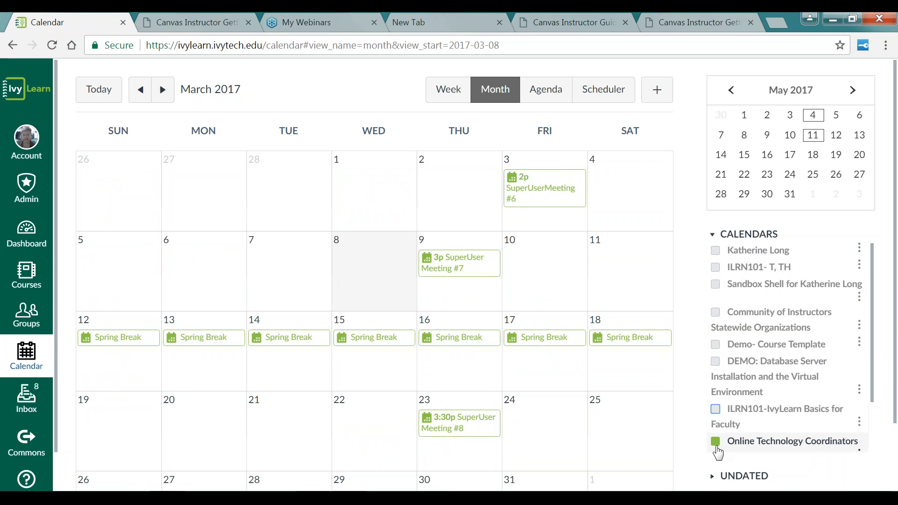
left_click(714, 288)
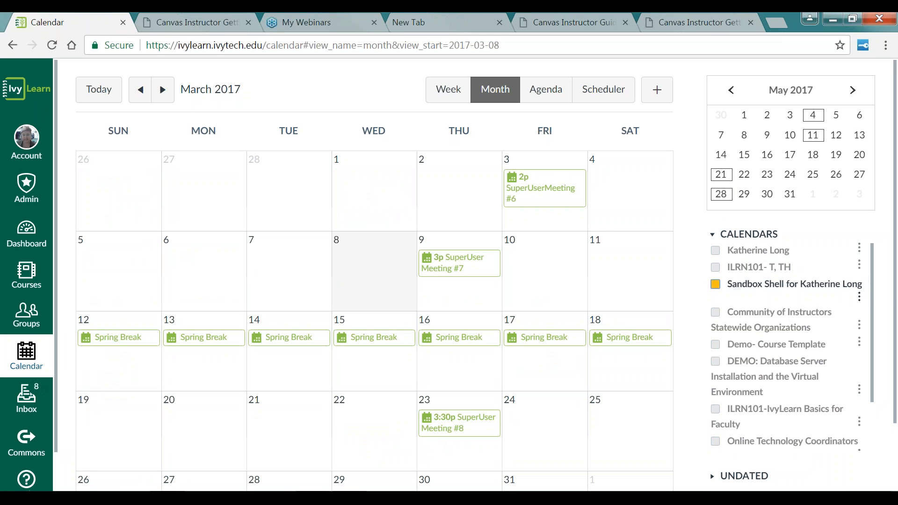
Step: Navigate the course calendar's month view to May 2017
scroll(874, 293, "down", 1)
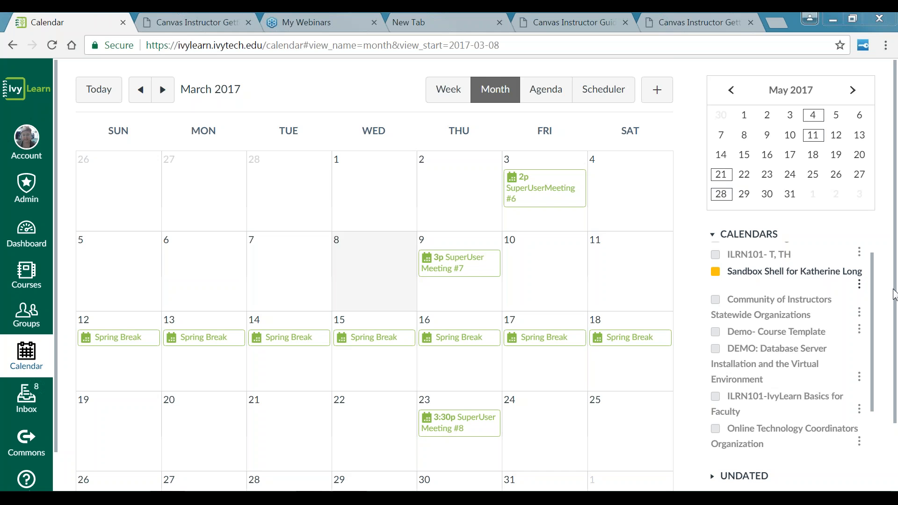
scroll(896, 323, "down", 1)
scroll(896, 323, "down", 3)
scroll(896, 323, "up", 3)
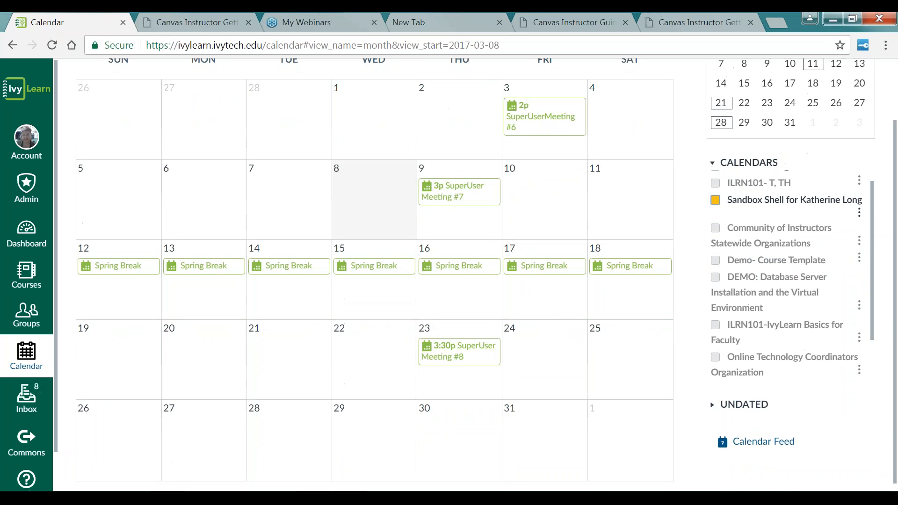
scroll(896, 323, "up", 1)
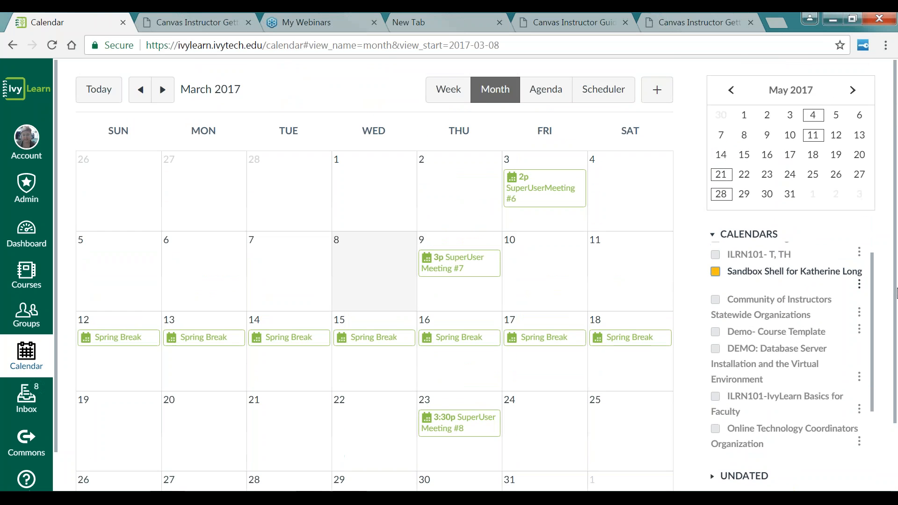
left_click(165, 93)
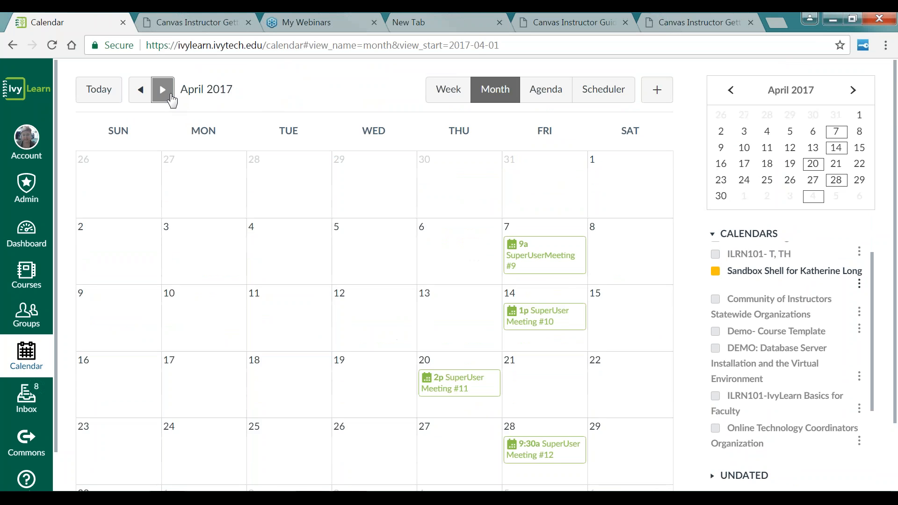
left_click(170, 97)
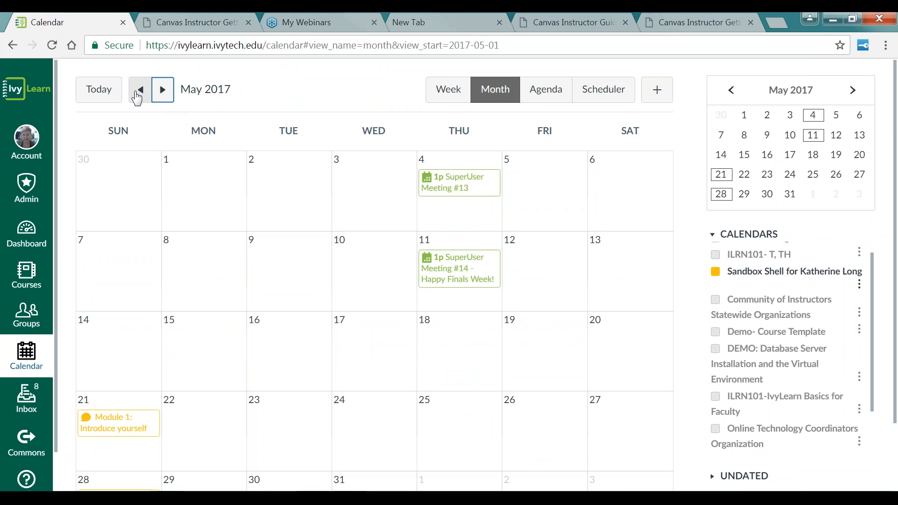
scroll(285, 140, "down", 3)
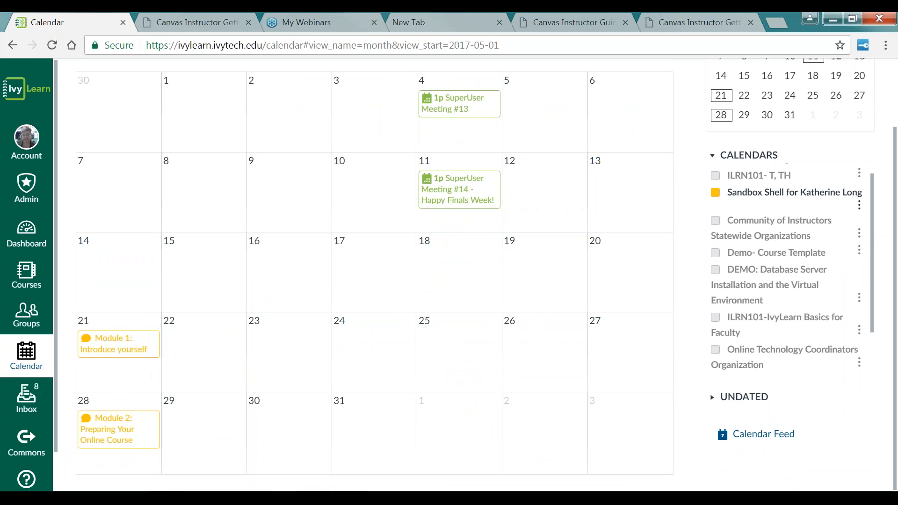
mouse_move(149, 357)
scroll(518, 317, "up", 2)
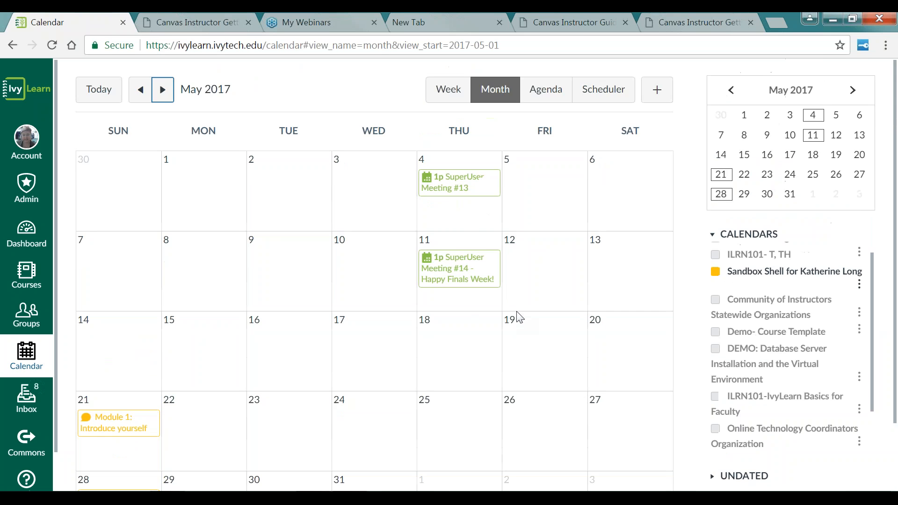
scroll(519, 331, "down", 2)
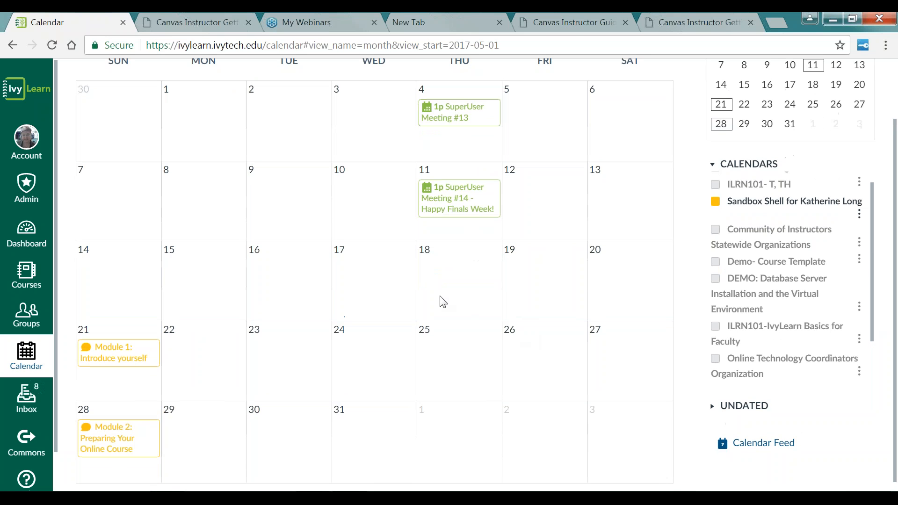
left_click(473, 266)
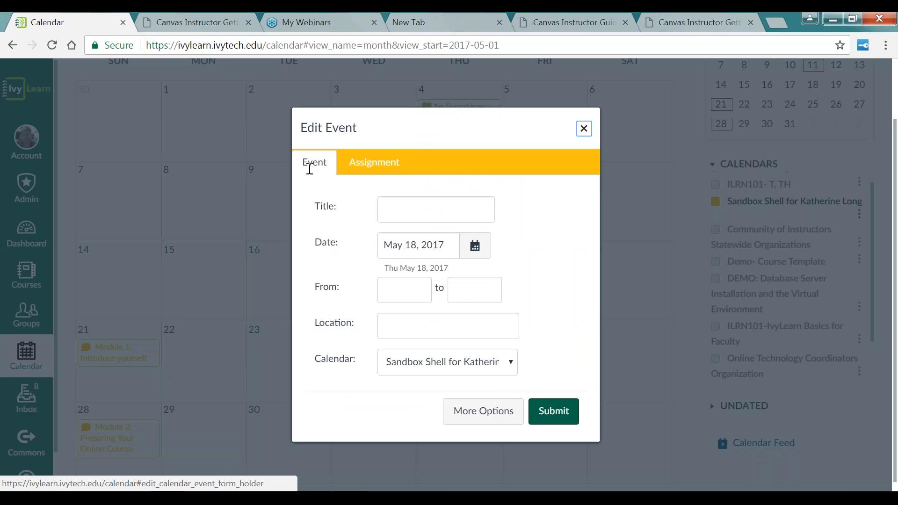
left_click(412, 213)
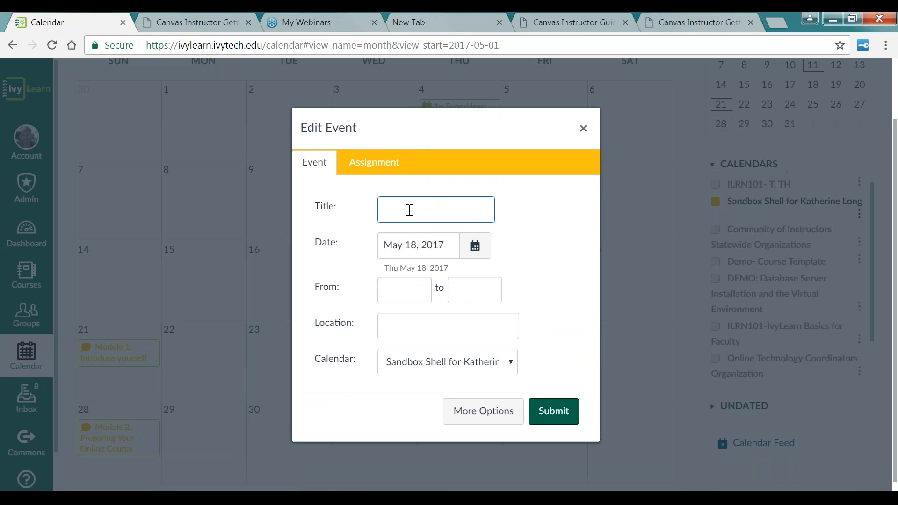
type("Discus")
type("sion")
type(" Board")
type("- Orginal P")
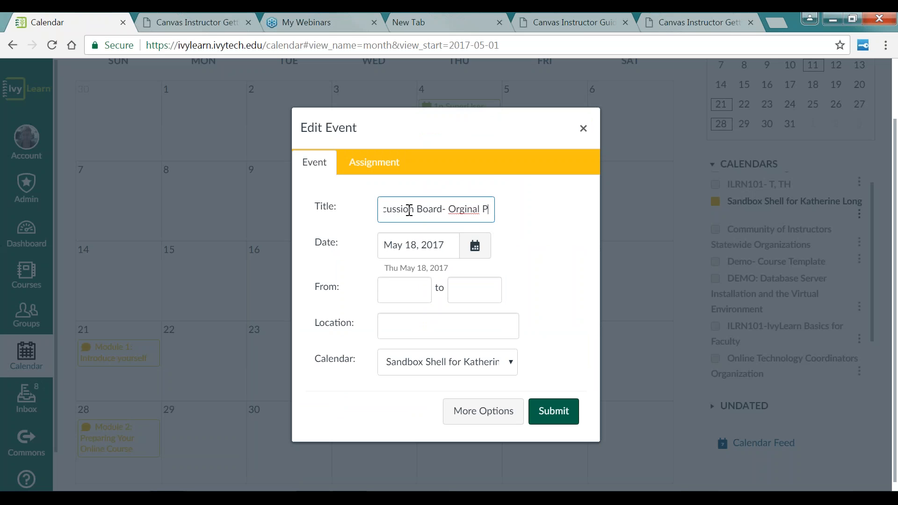
type("ost")
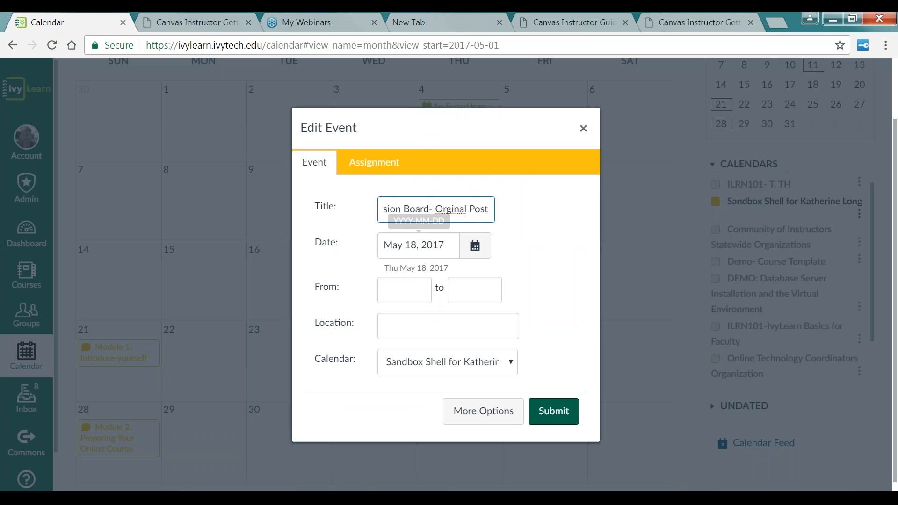
left_click(476, 256)
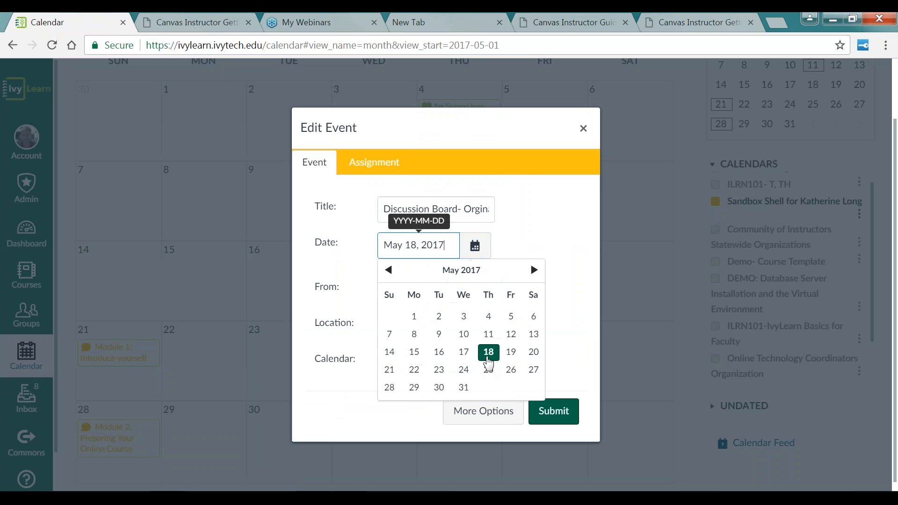
left_click(488, 352)
left_click(408, 290)
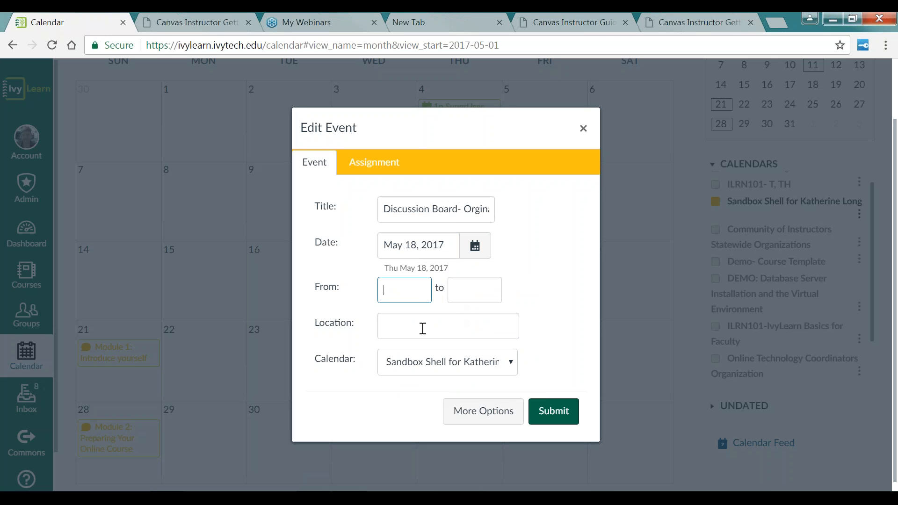
left_click(423, 329)
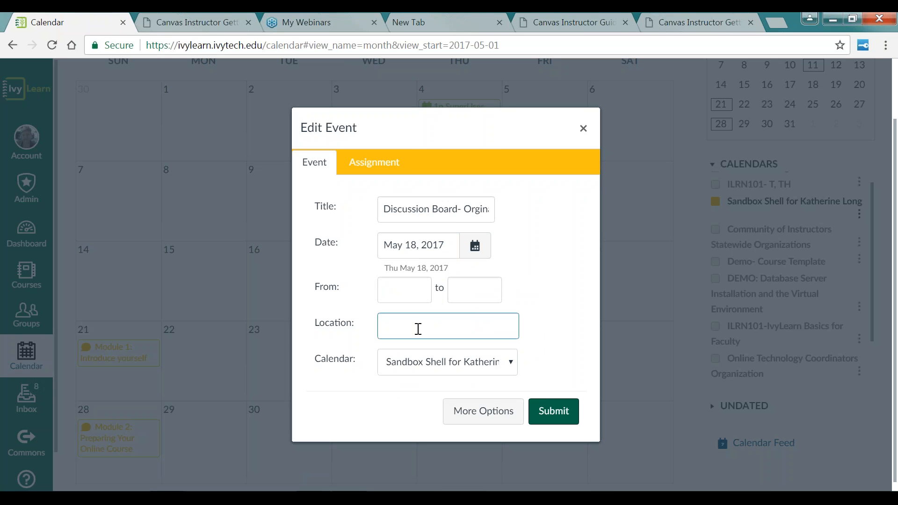
type("Discussion Board forum")
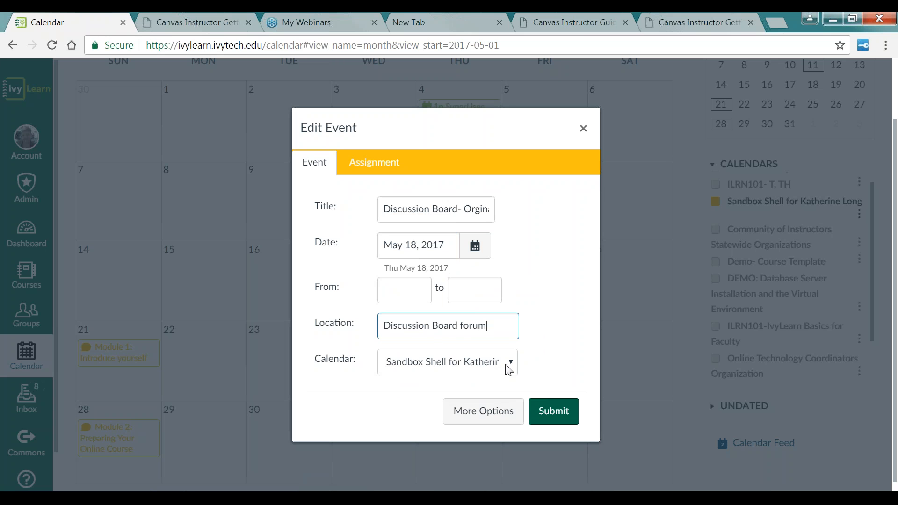
left_click(498, 409)
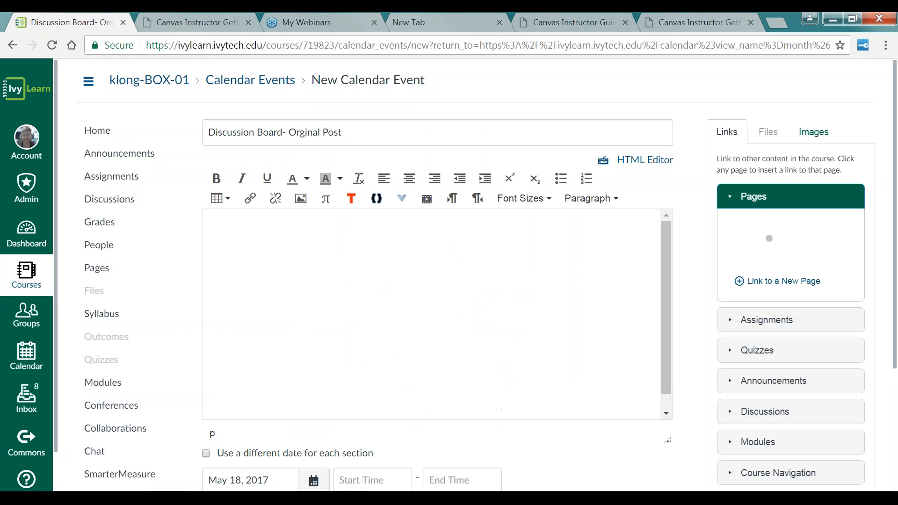
scroll(493, 367, "down", 4)
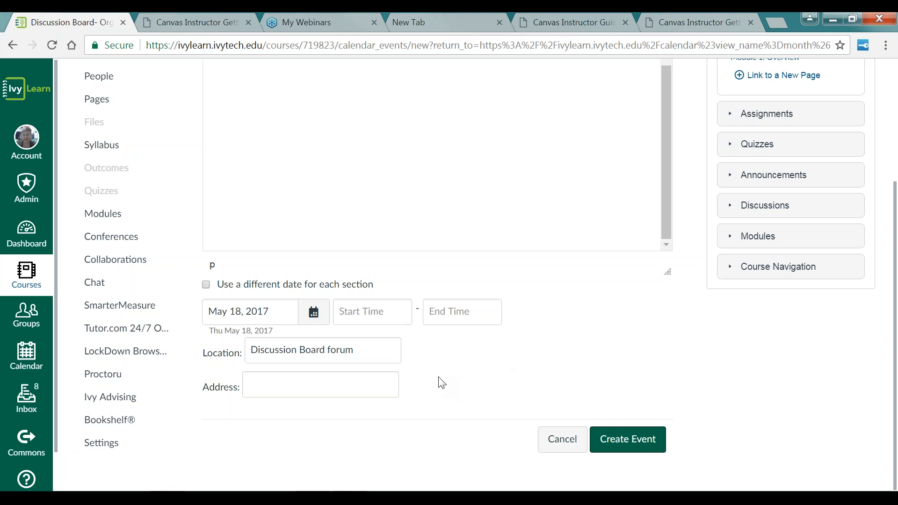
left_click(560, 448)
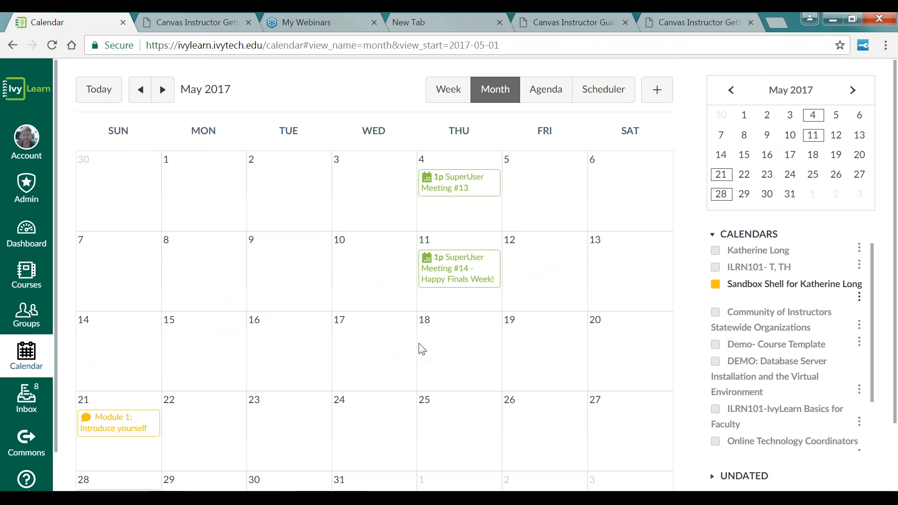
Step: Start a new calendar event on May 18, 2017 titled DB Original Post
scroll(632, 337, "down", 2)
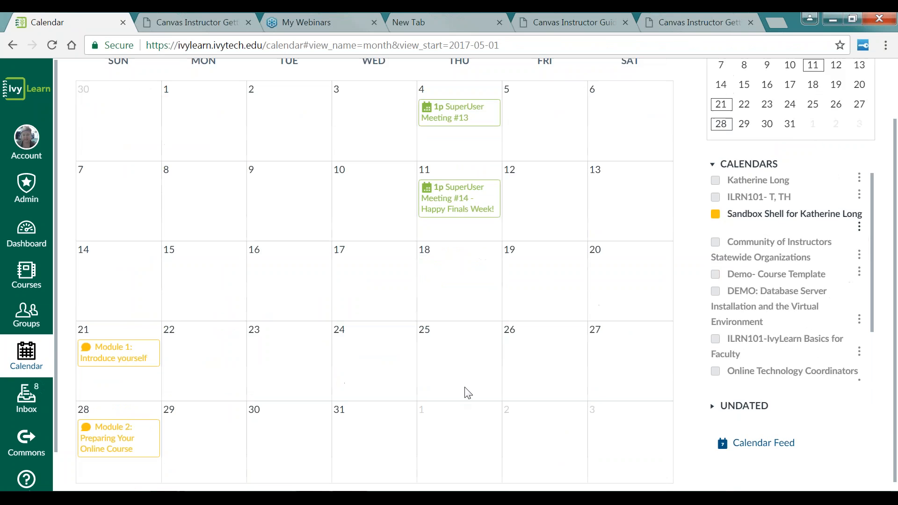
scroll(524, 348, "up", 2)
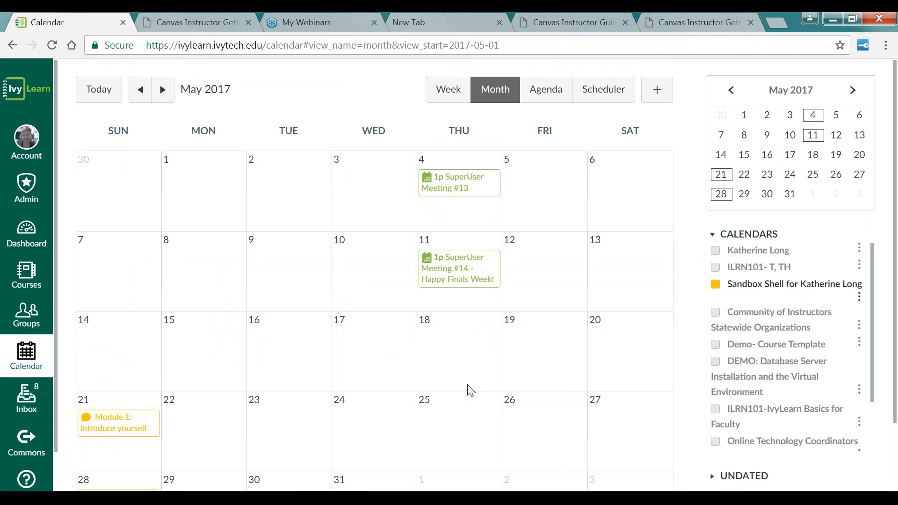
left_click(491, 339)
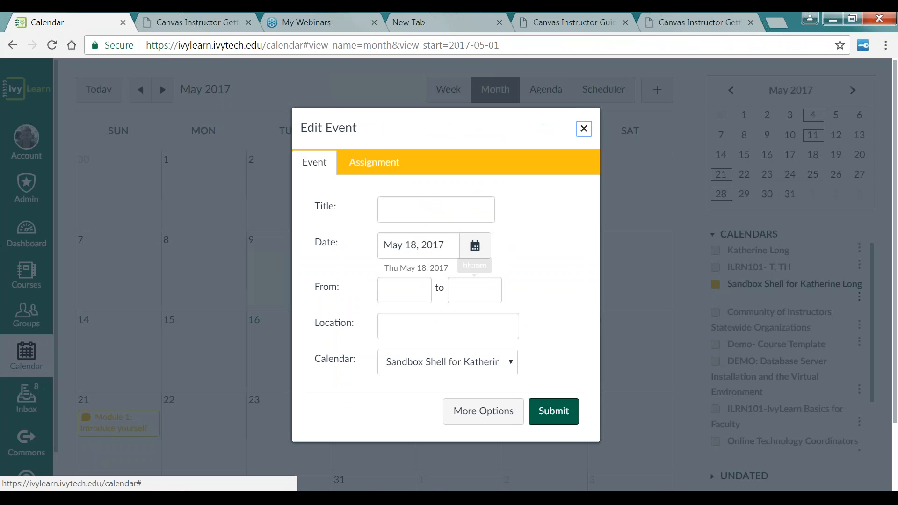
left_click(416, 215)
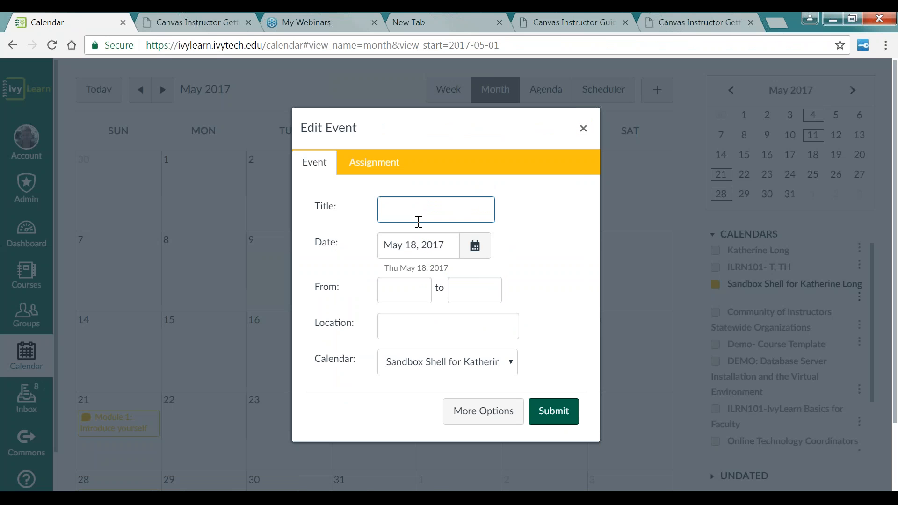
type("DB Original Post")
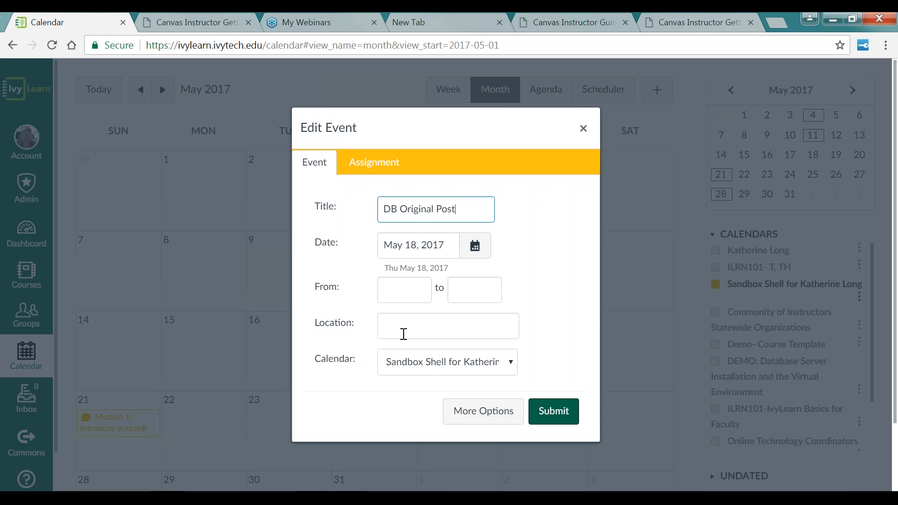
Step: Set the event's location to Discussion Board Forum and submit it to the Sandbox Shell calendar
left_click(404, 334)
type("Dsicu")
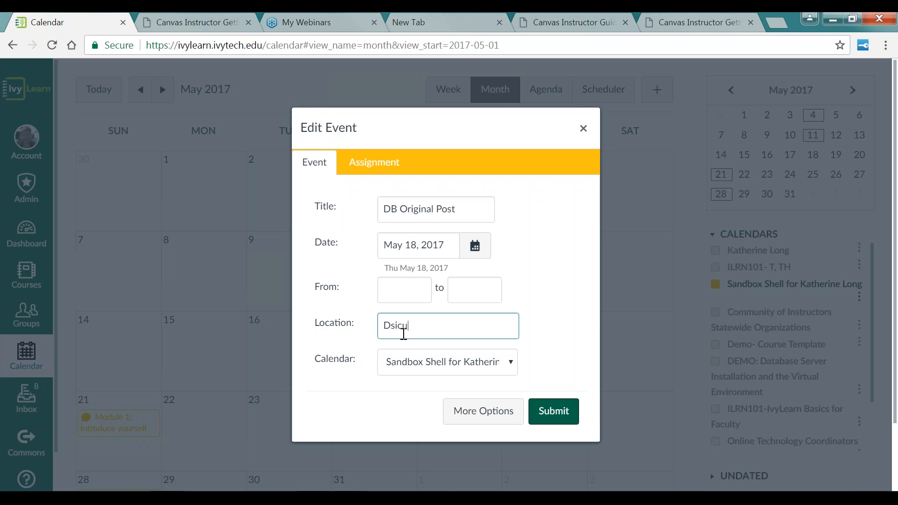
type("ssion Board Forum")
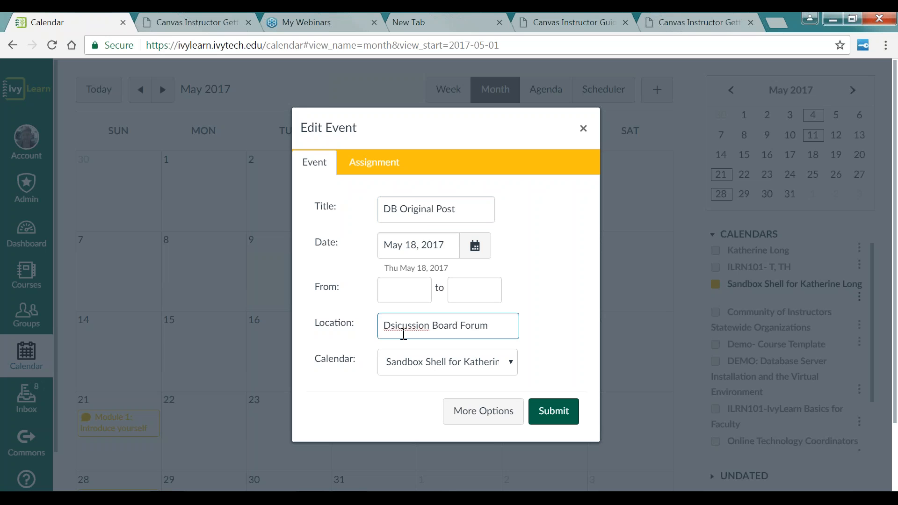
left_click(401, 327)
key("BackSpace")
key("BackSpace")
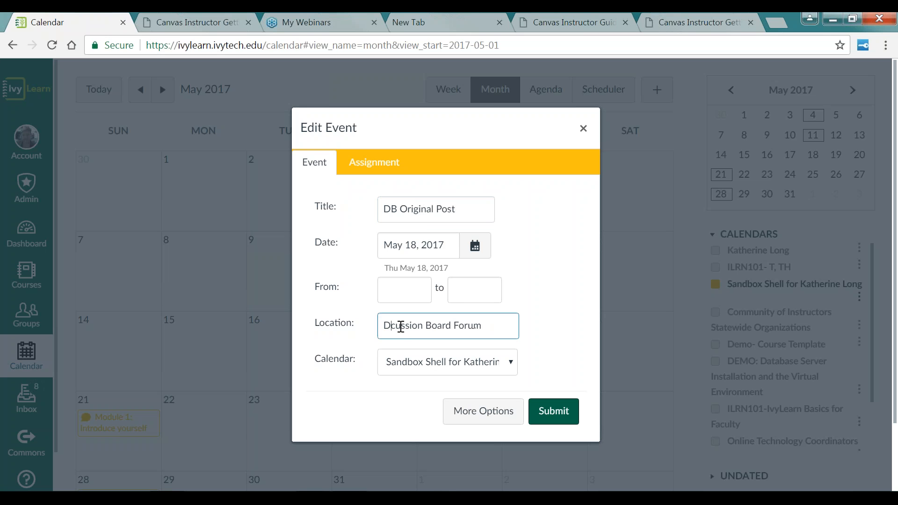
type("iscu")
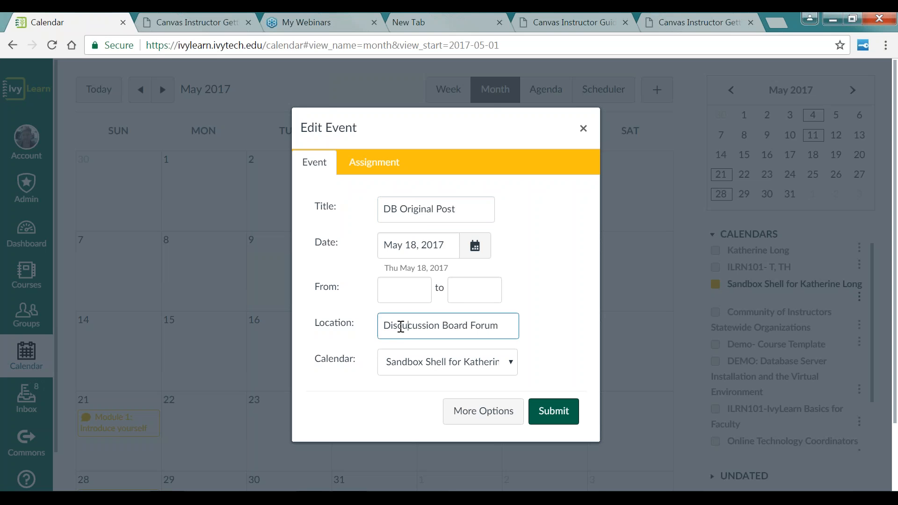
key("Delete")
key("Delete")
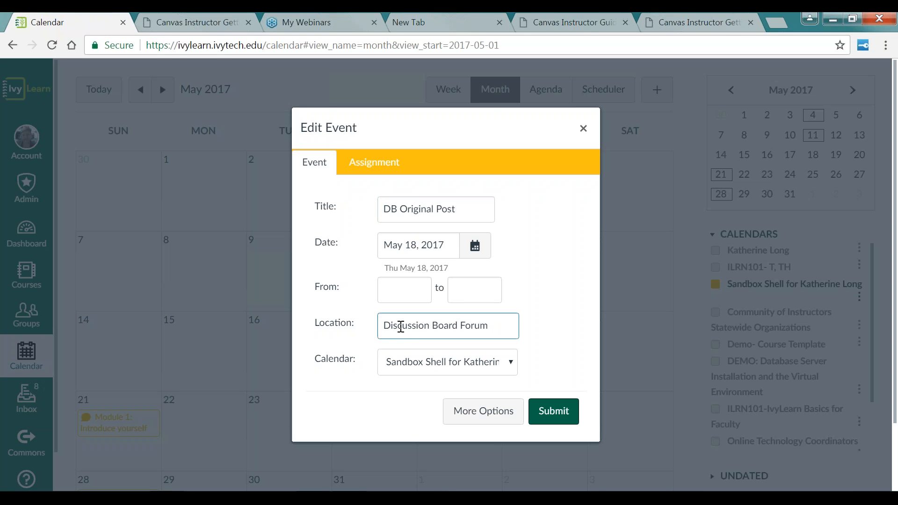
left_click(564, 417)
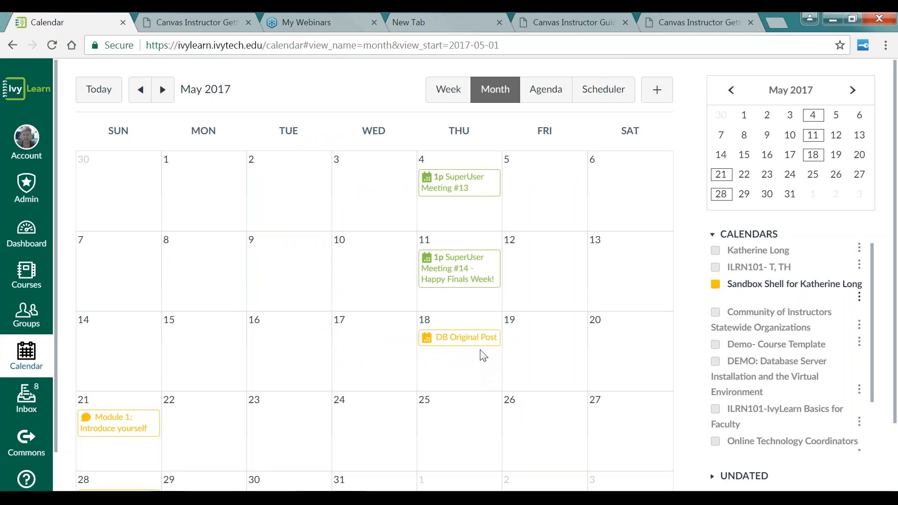
Step: Open the Sandbox Shell course's discussions from the dashboard and start creating a new discussion
mouse_move(456, 346)
left_click(25, 234)
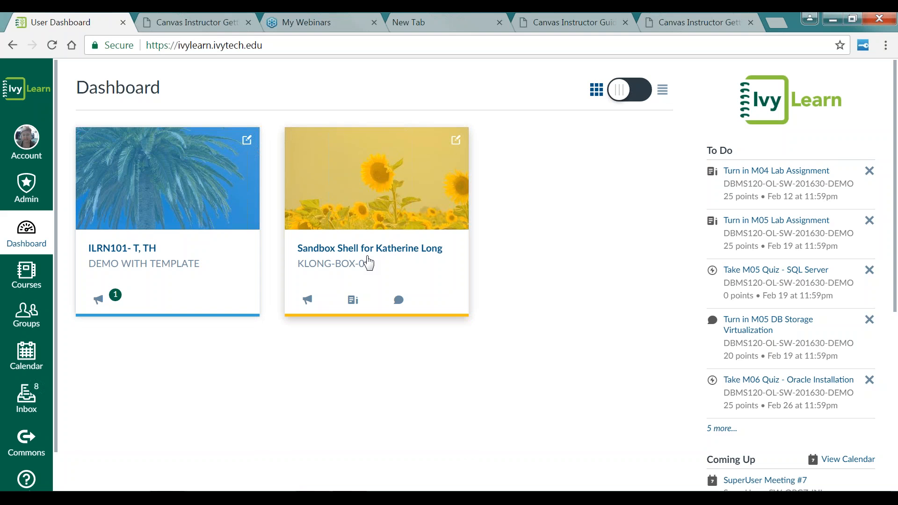
left_click(367, 261)
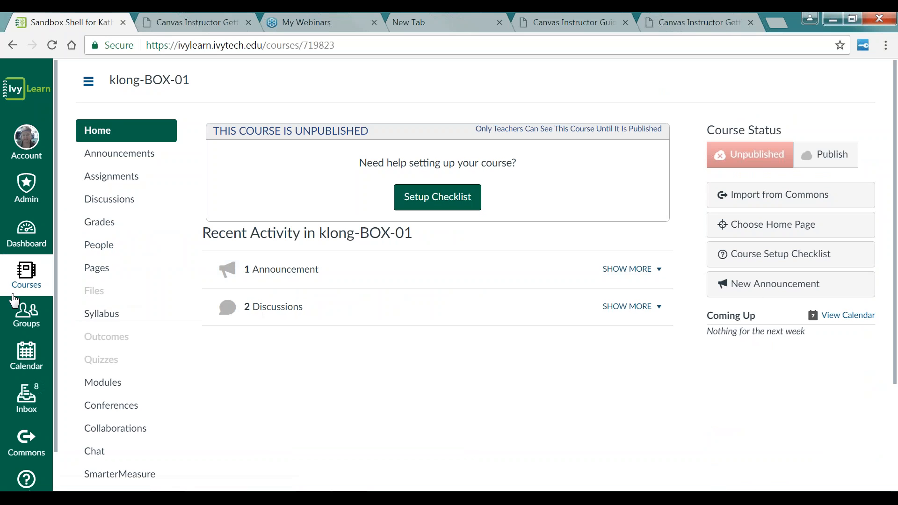
left_click(120, 199)
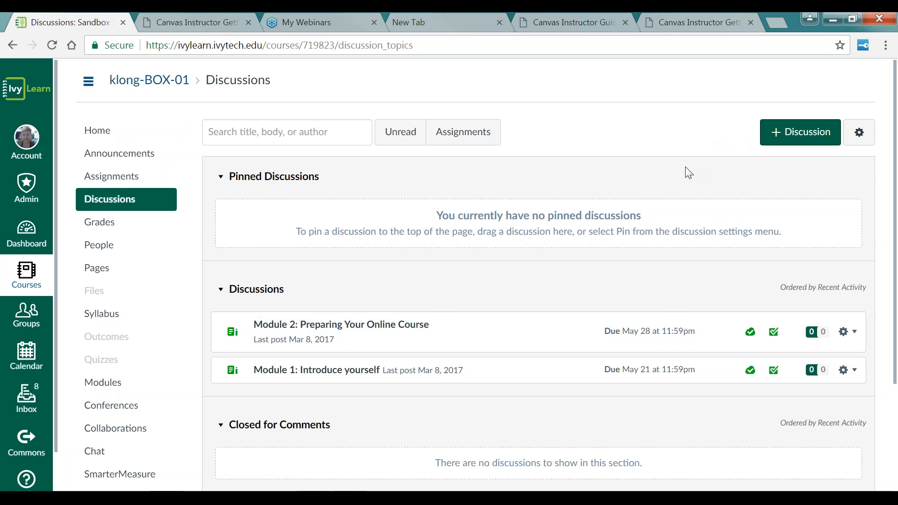
left_click(790, 136)
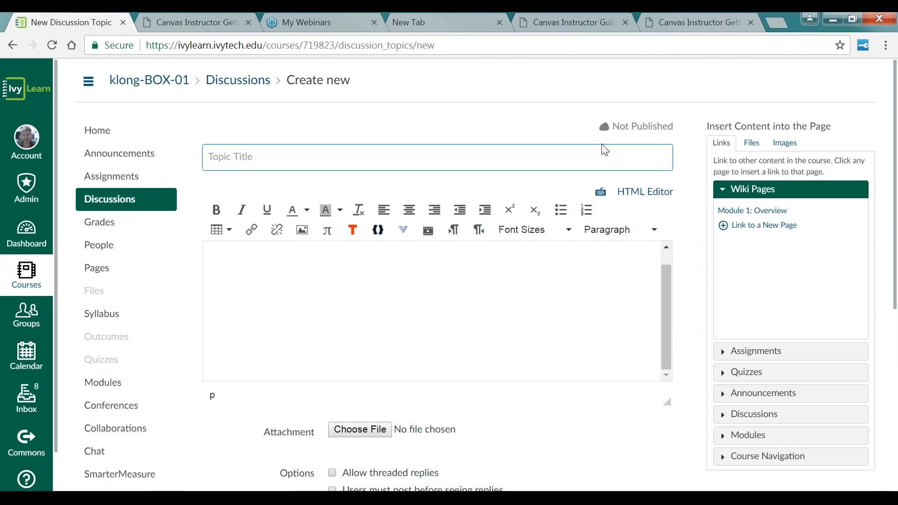
Step: Examine the new discussion form's options, then leave it unsaved for the course quizzes page
scroll(896, 279, "down", 2)
scroll(896, 279, "down", 2)
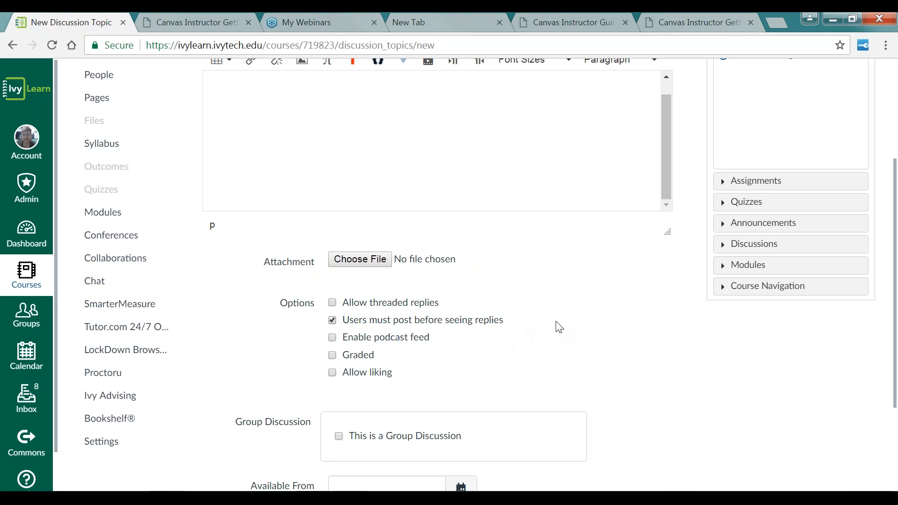
scroll(574, 322, "down", 3)
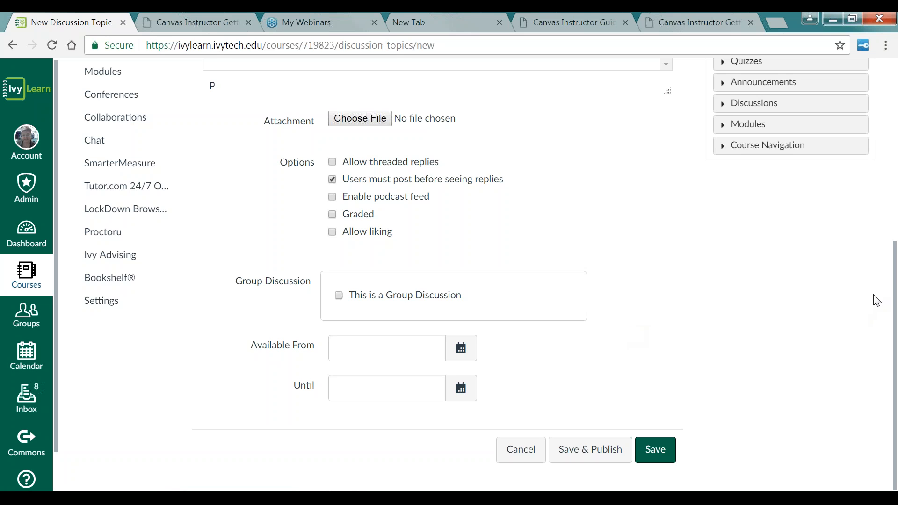
left_click_drag(894, 290, 880, 77)
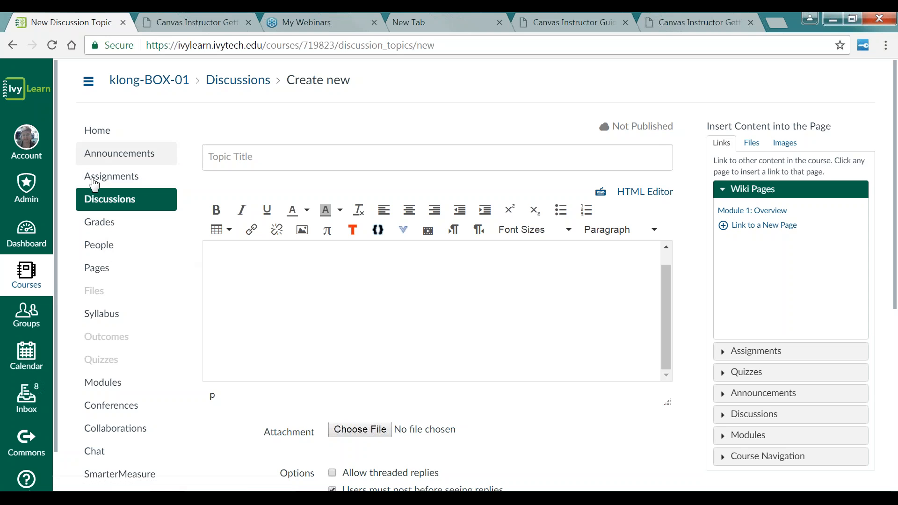
left_click(158, 374)
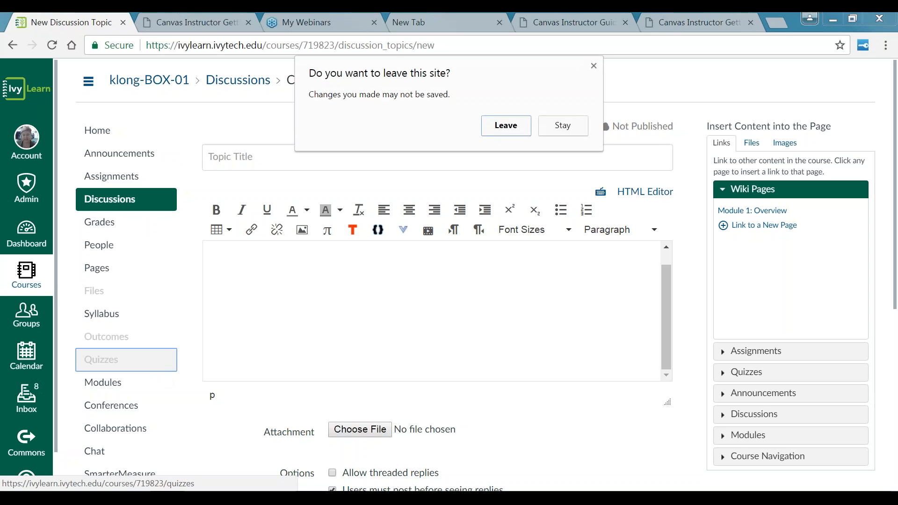
left_click(497, 133)
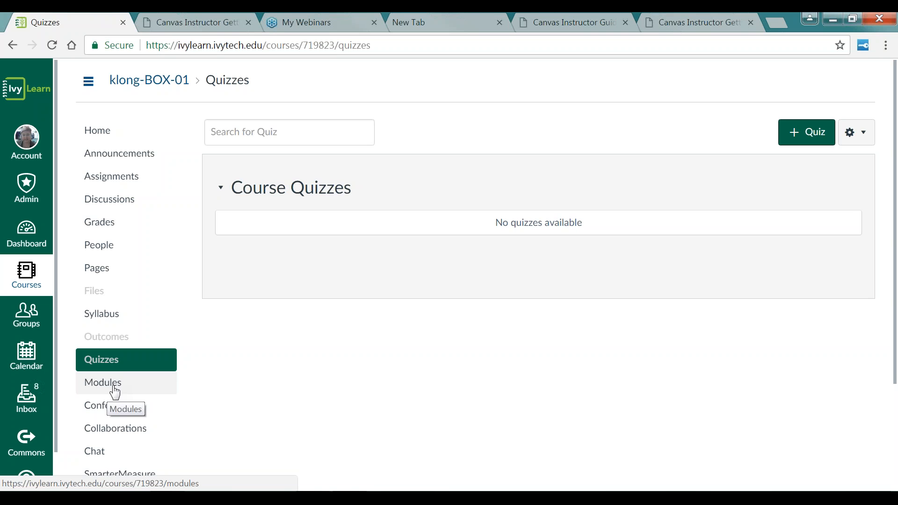
Step: Open the ILRN101- T, TH course from the dashboard and browse its home page module tiles
left_click(31, 285)
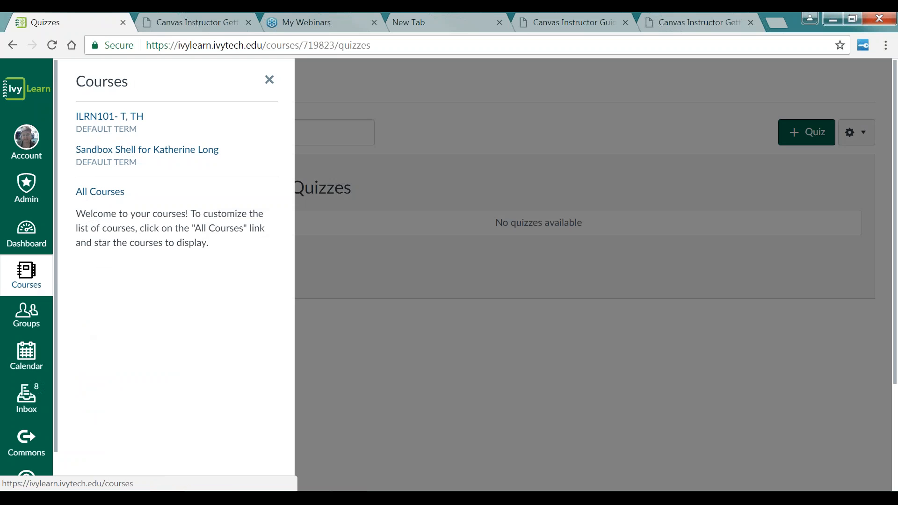
left_click(30, 282)
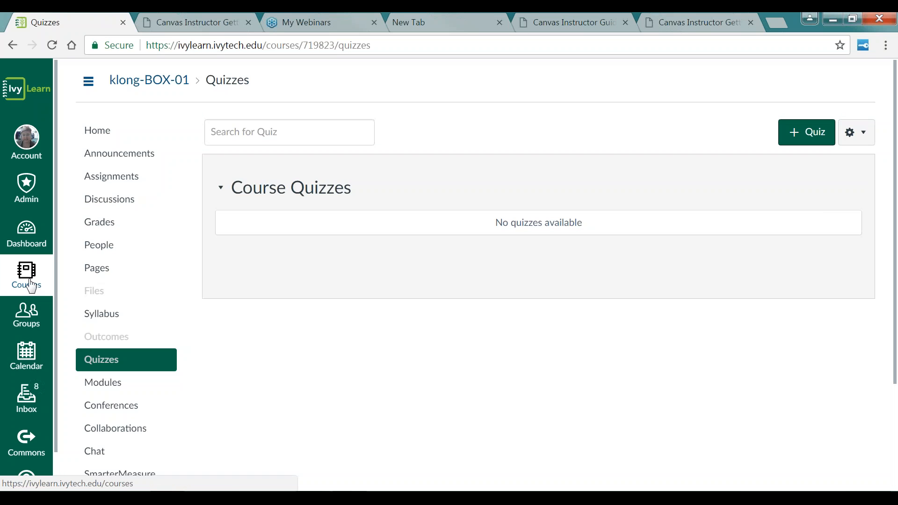
left_click(35, 243)
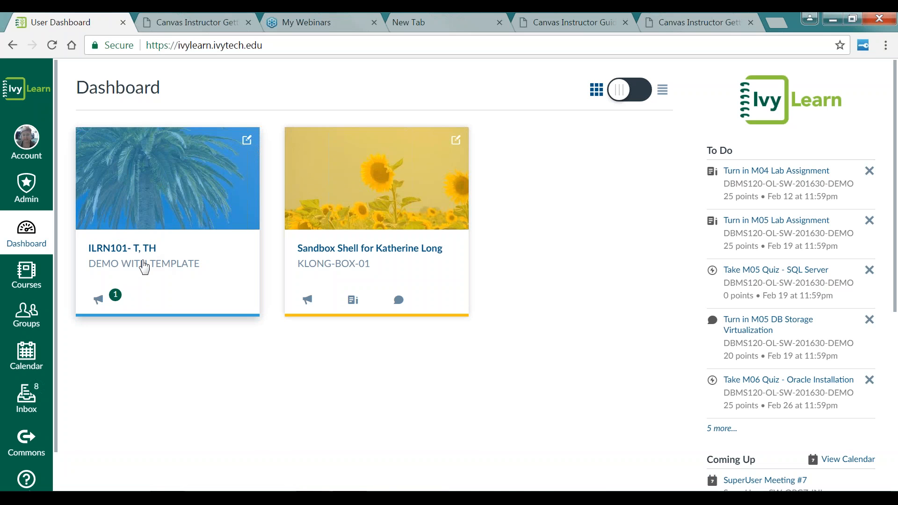
left_click(164, 214)
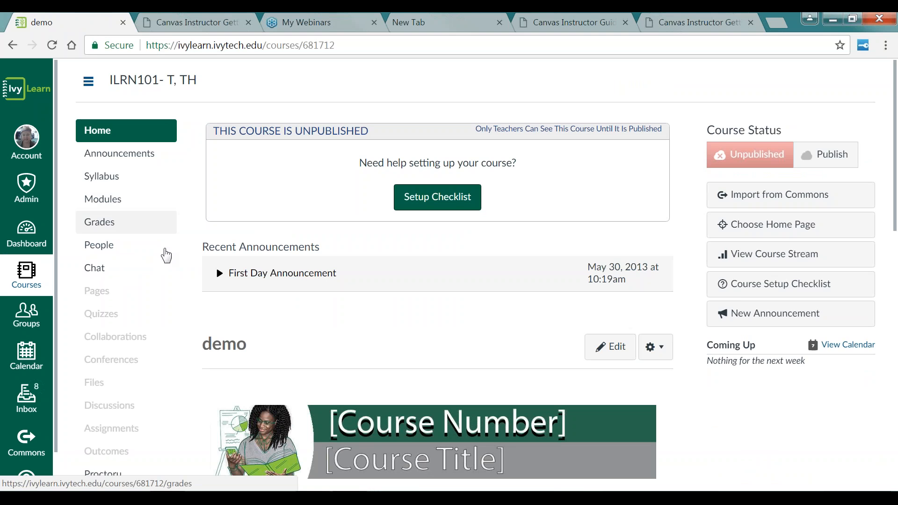
scroll(194, 281, "down", 2)
scroll(193, 304, "down", 10)
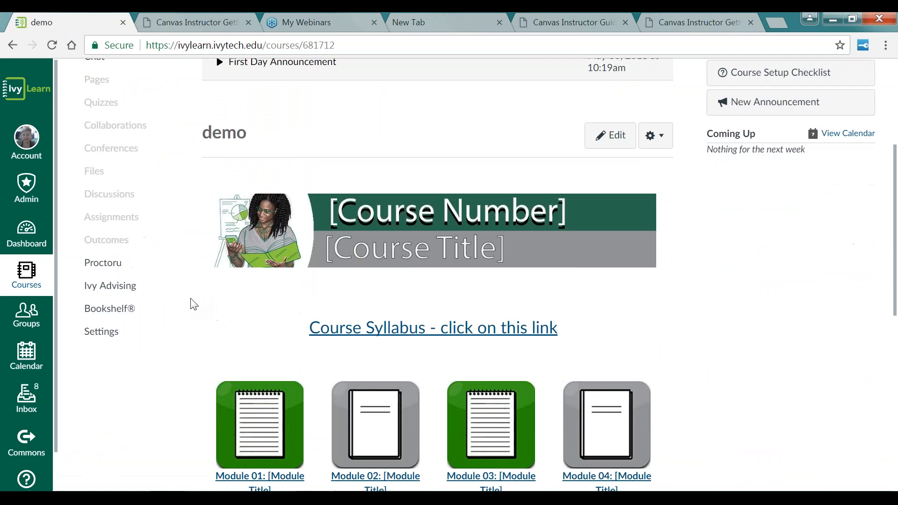
scroll(194, 306, "up", 3)
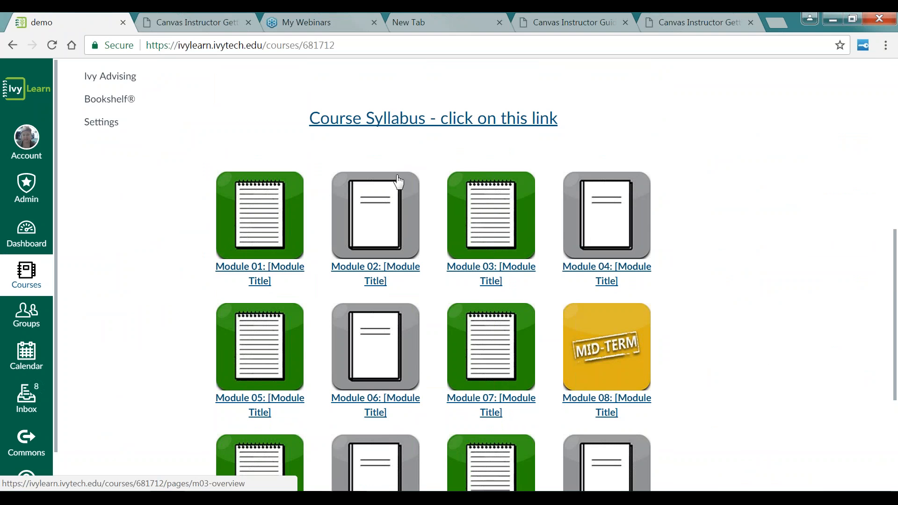
scroll(399, 260, "up", 3)
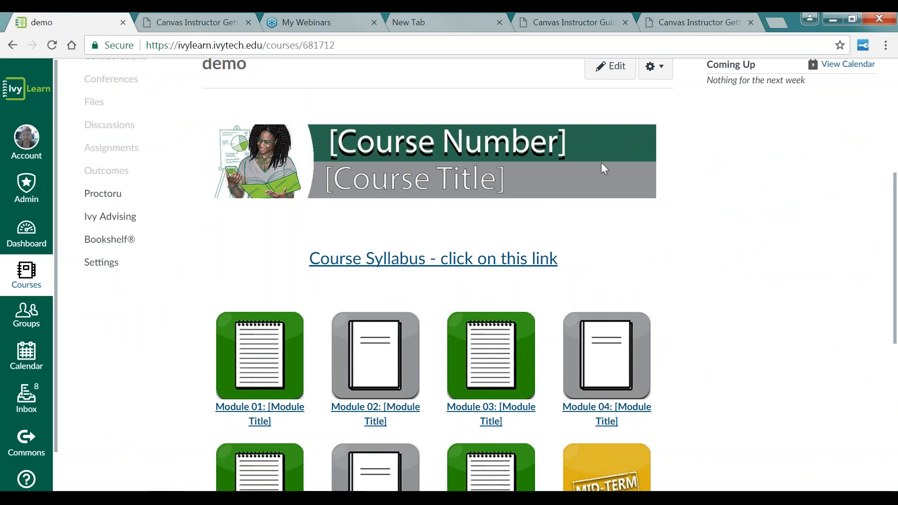
left_click_drag(896, 244, 896, 232)
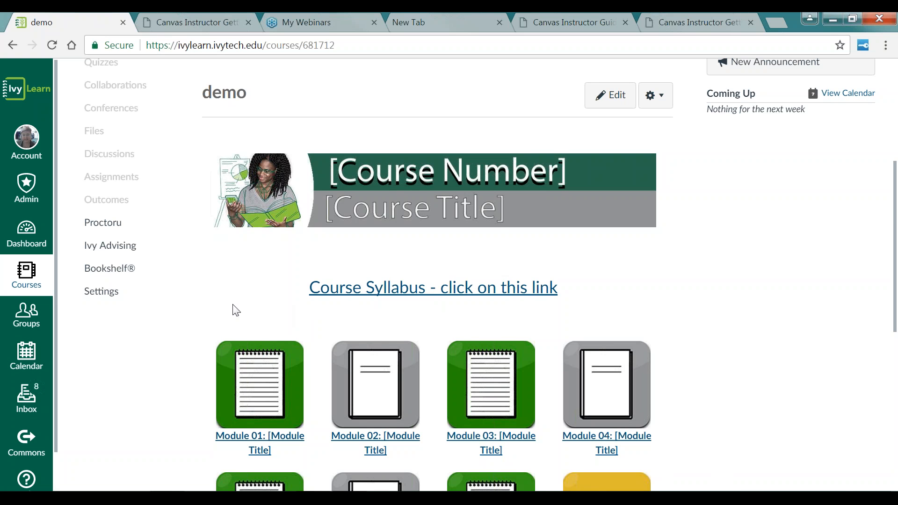
scroll(236, 311, "down", 3)
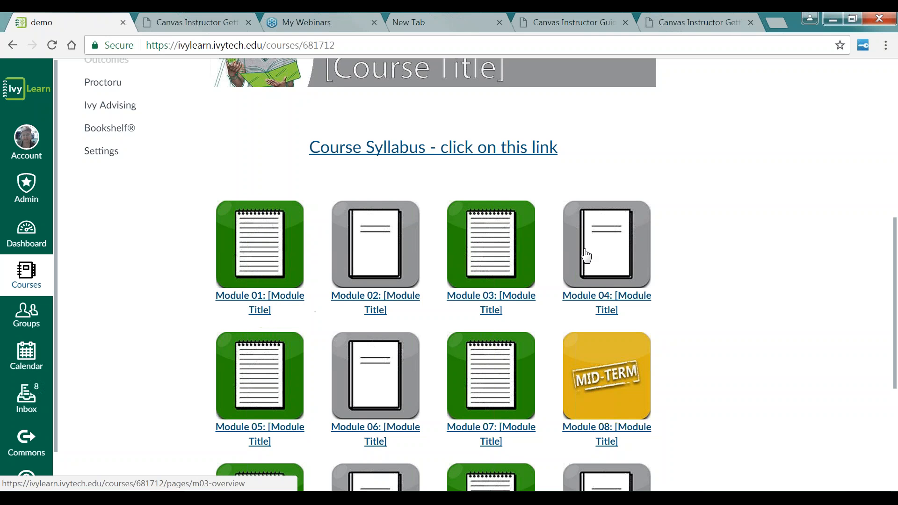
Step: Step through the Module 01 overview and learning activity pages, then open the course modules
left_click(267, 300)
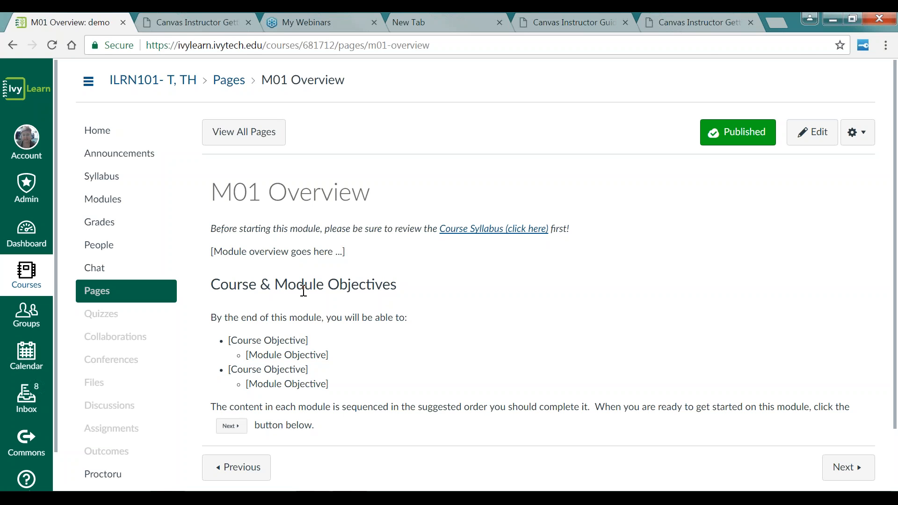
scroll(358, 323, "down", 3)
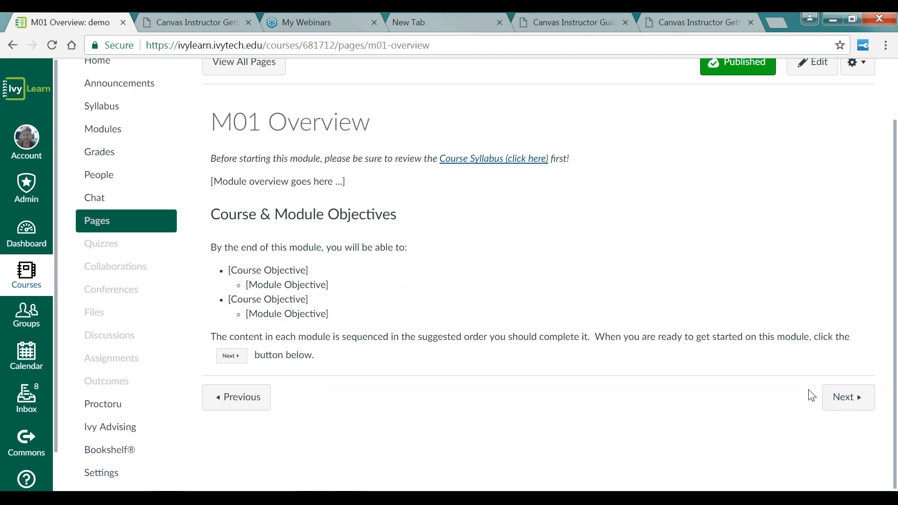
left_click(857, 410)
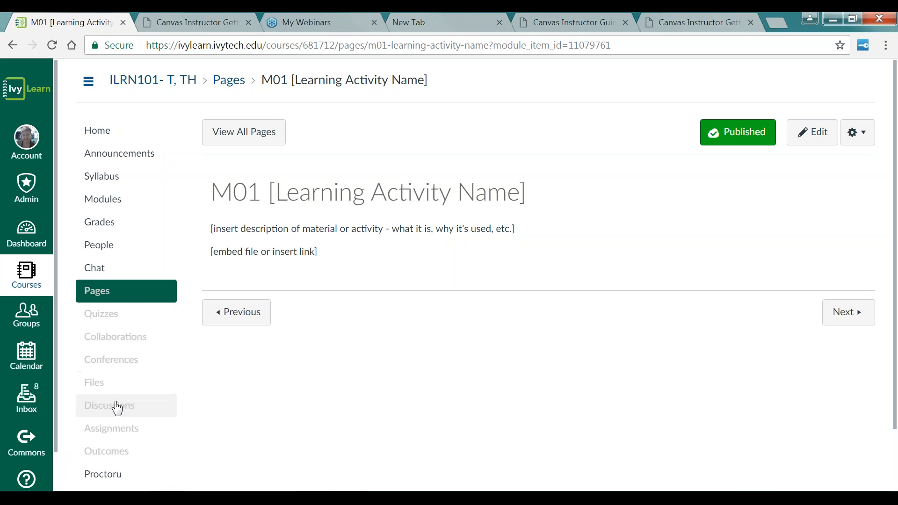
left_click(96, 201)
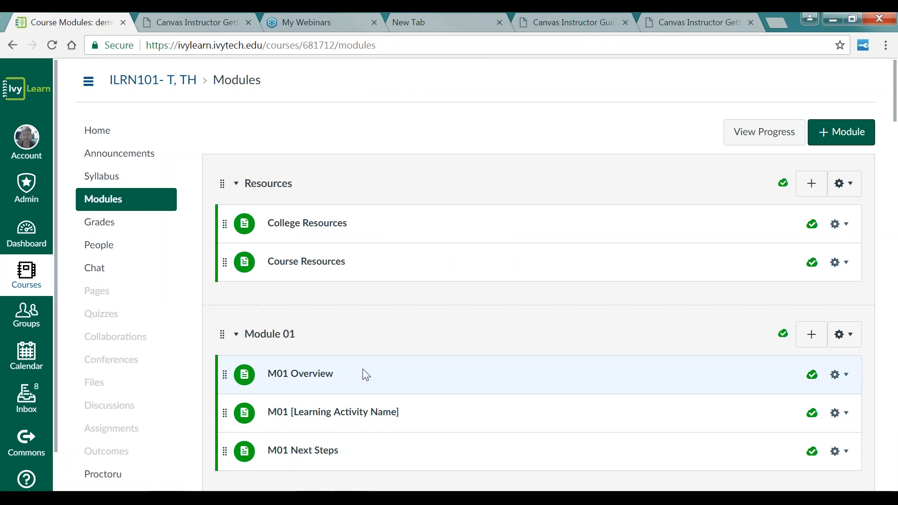
Step: Add a new assignment named Essay 1 to Module 01
scroll(351, 346, "down", 3)
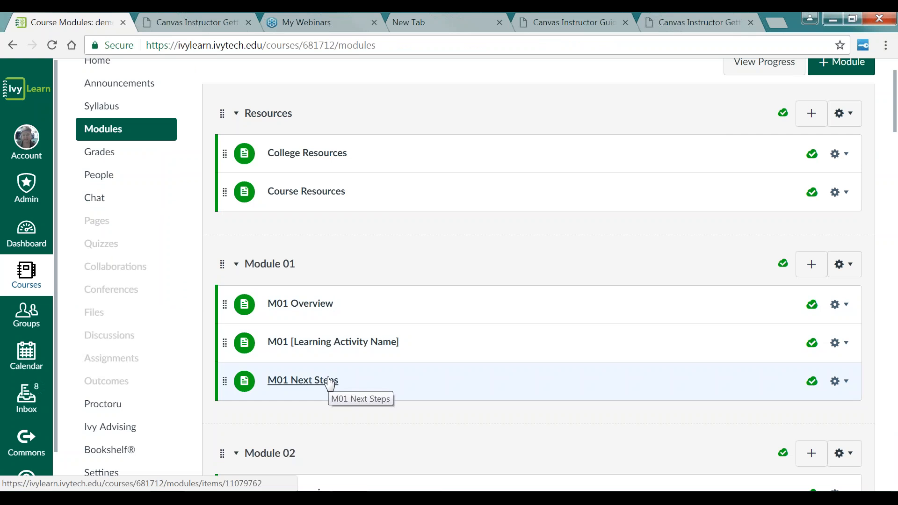
left_click(813, 266)
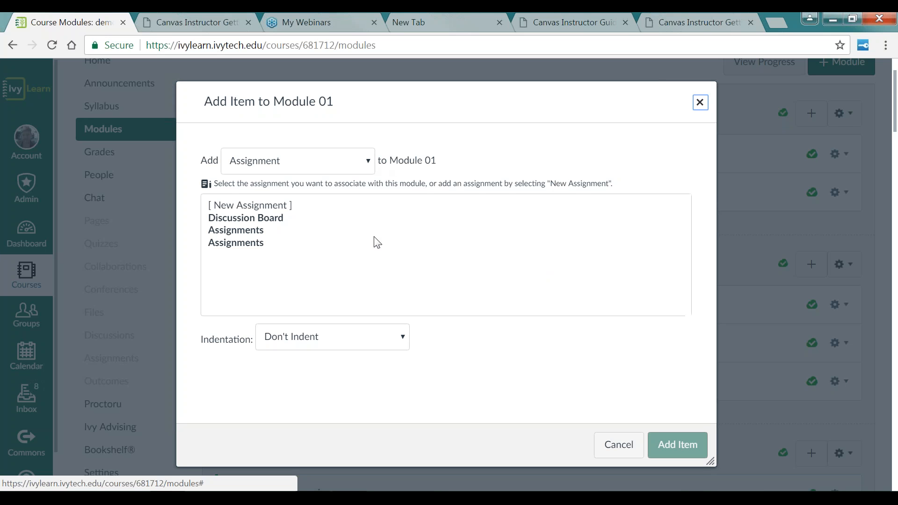
left_click(372, 163)
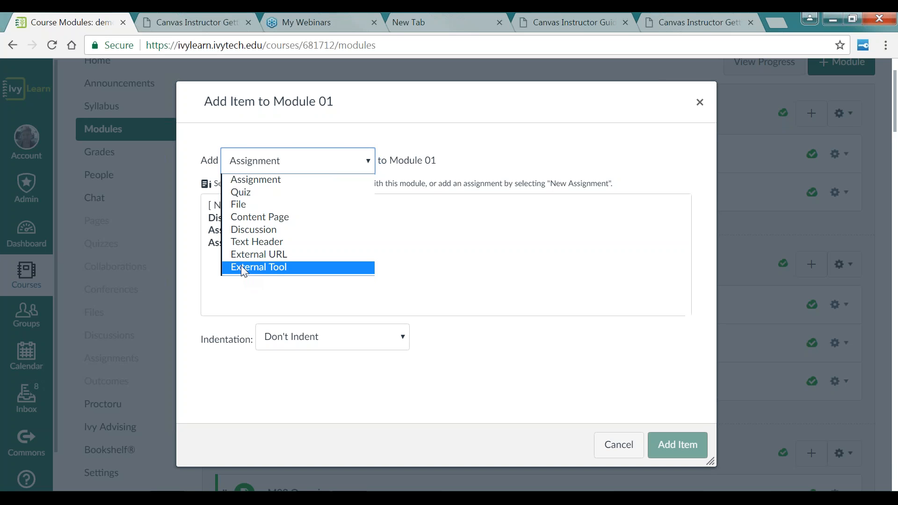
left_click(290, 181)
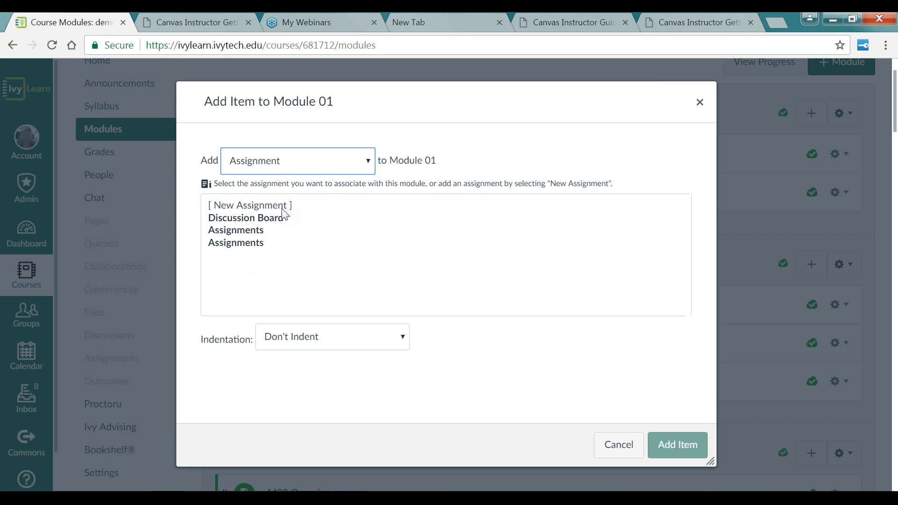
left_click(255, 206)
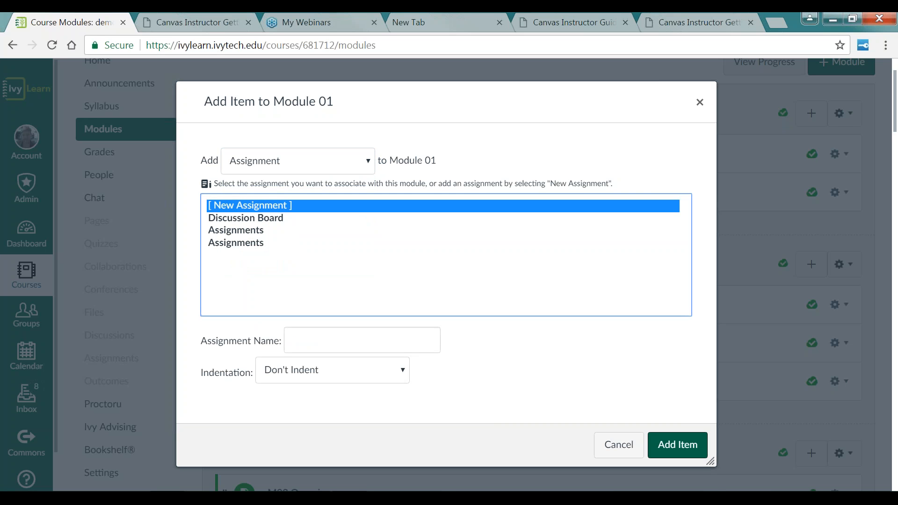
left_click(316, 342)
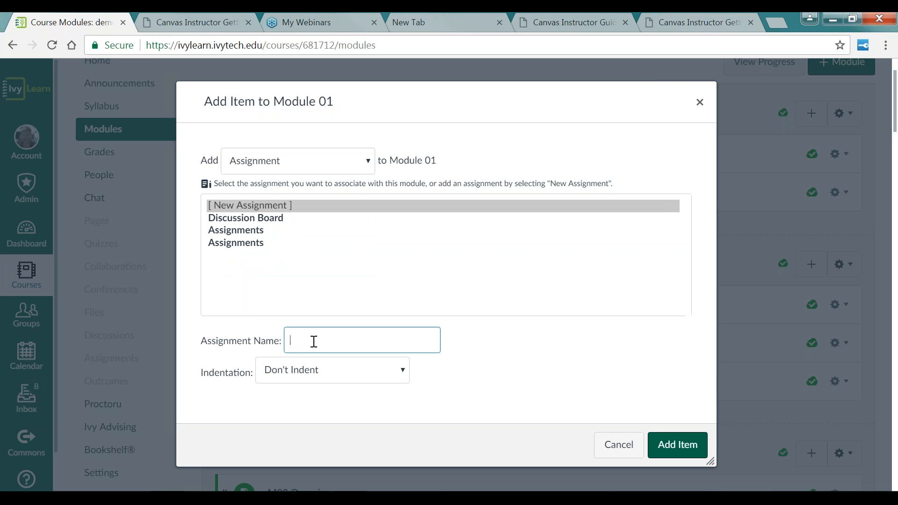
type("Essay 1")
left_click(680, 445)
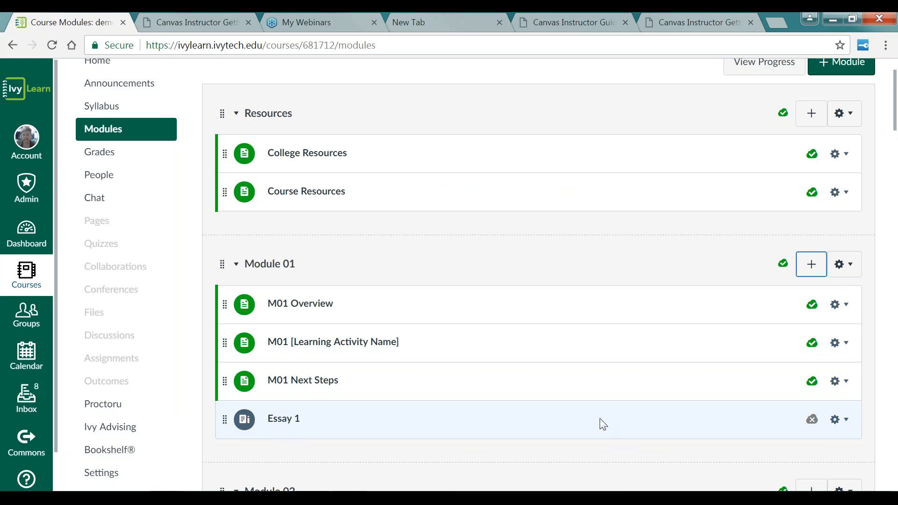
left_click(847, 421)
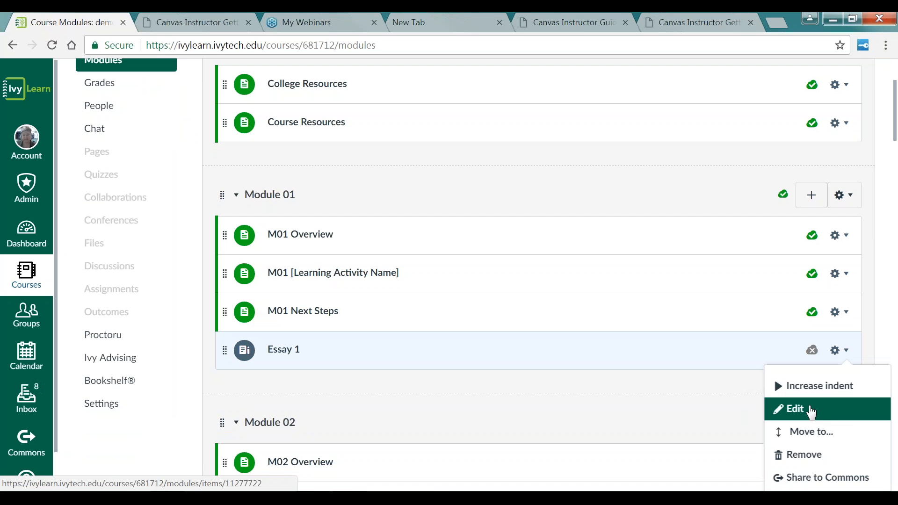
left_click(832, 407)
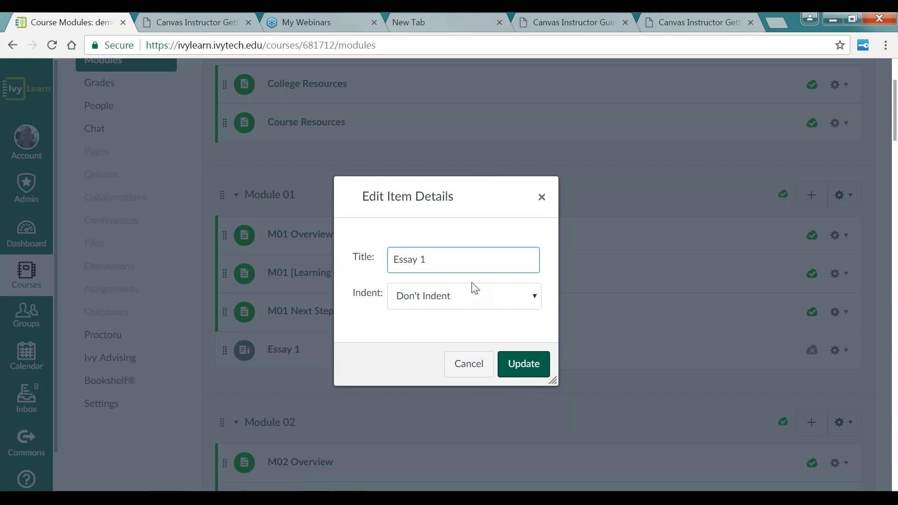
left_click(487, 374)
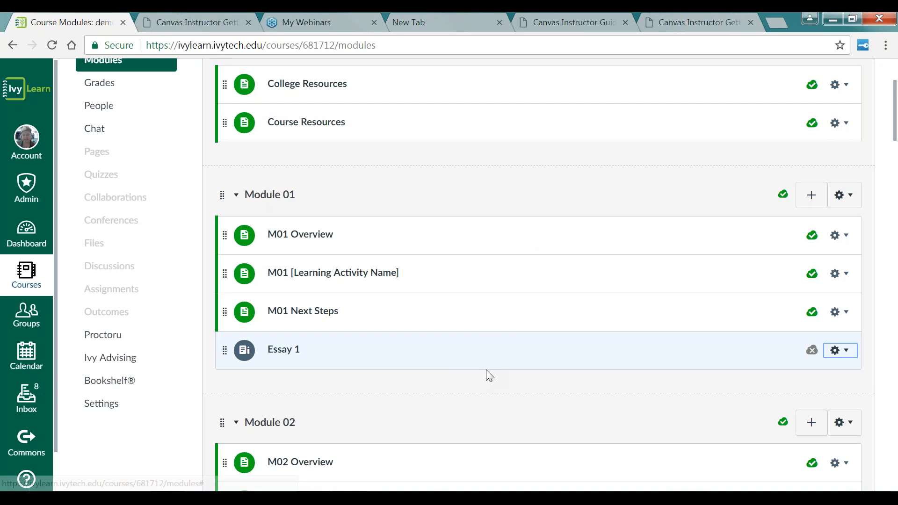
Step: Open the Essay 1 assignment for editing and enter "Enter instructions and content here." as its description
left_click(291, 352)
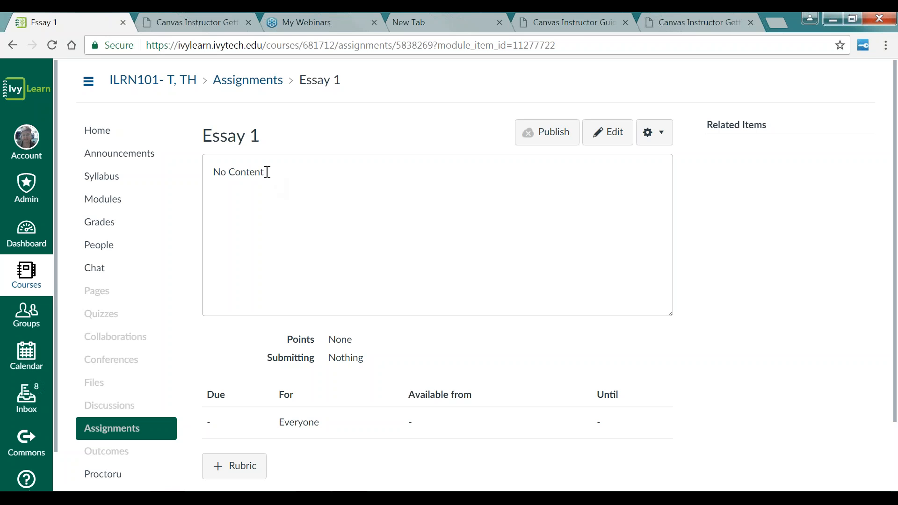
left_click_drag(265, 172, 235, 172)
left_click(608, 132)
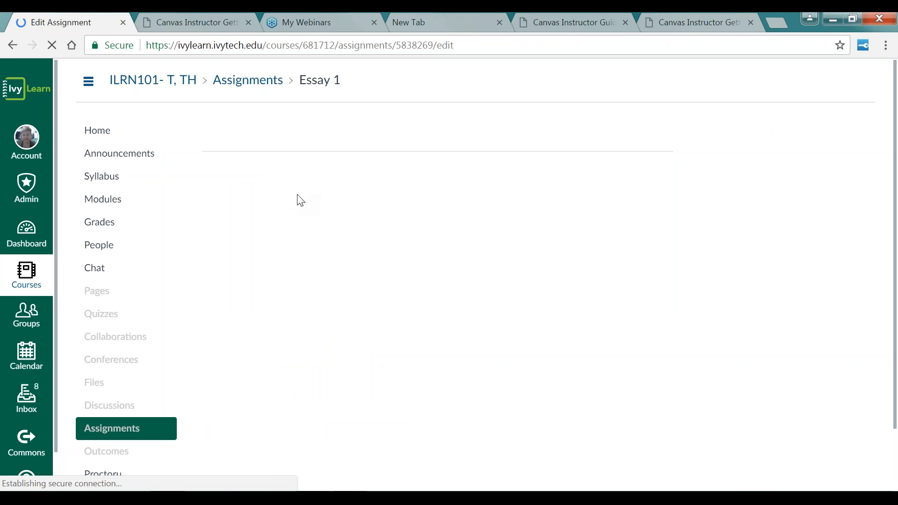
left_click(245, 260)
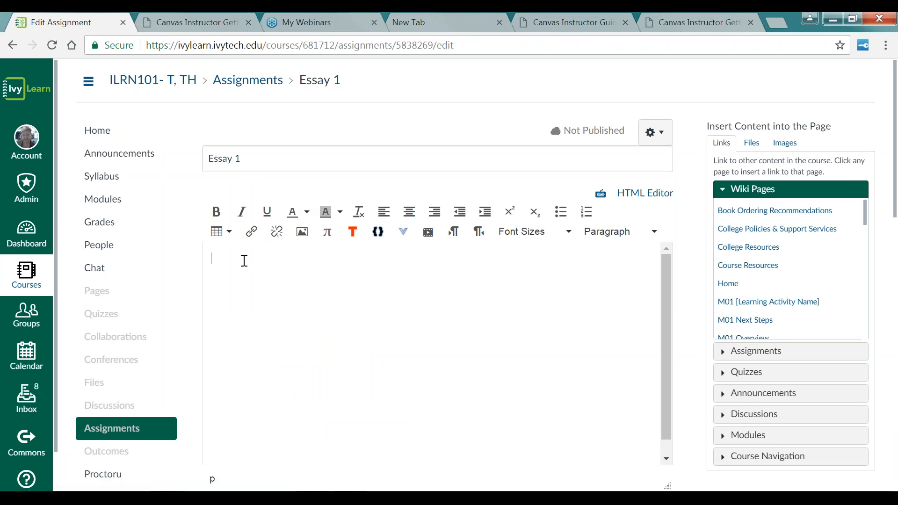
type("Enter instructions ")
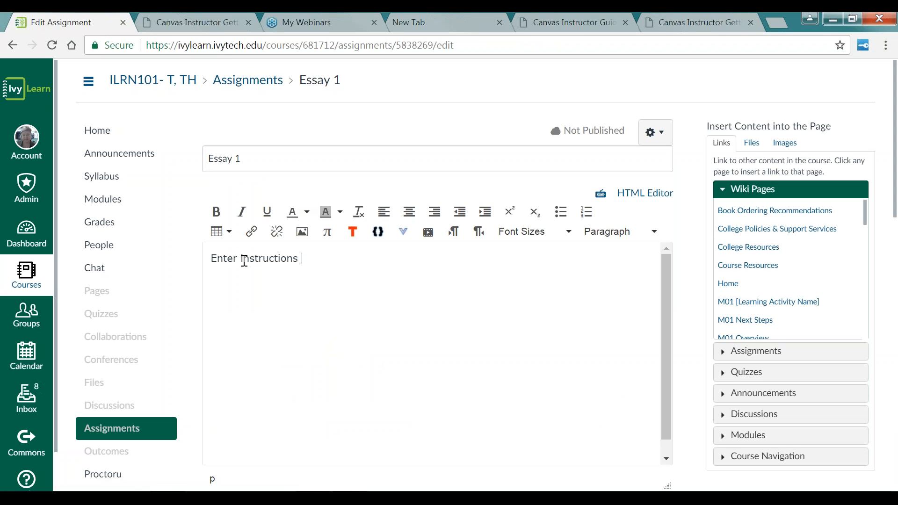
type("and content here.")
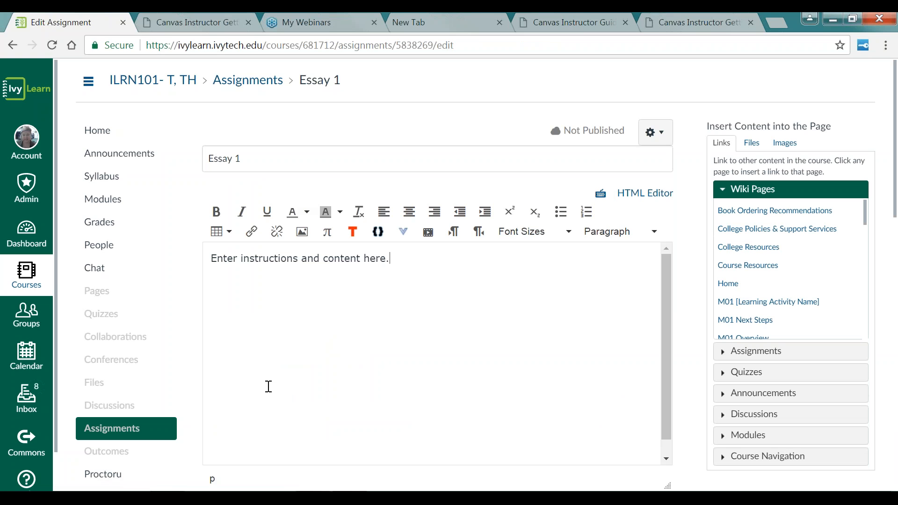
Step: Set the assignment's points to 20
scroll(270, 377, "down", 1)
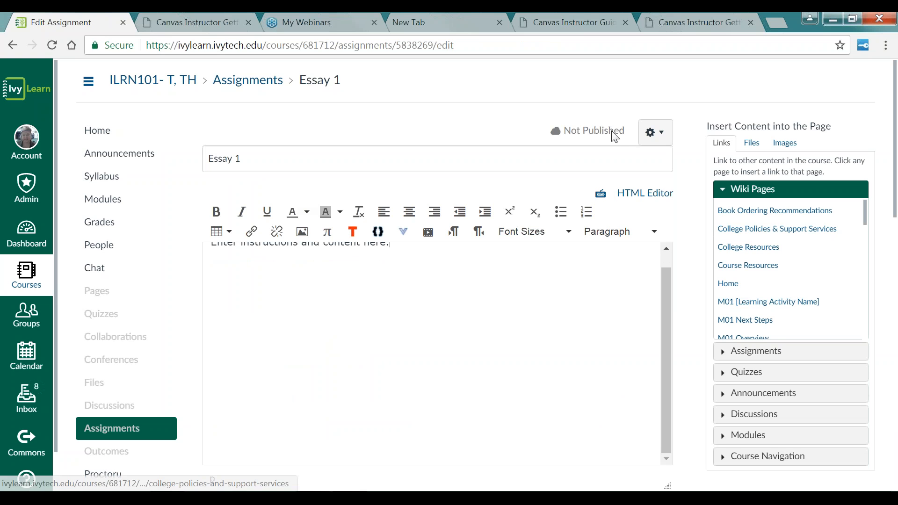
scroll(896, 199, "down", 6)
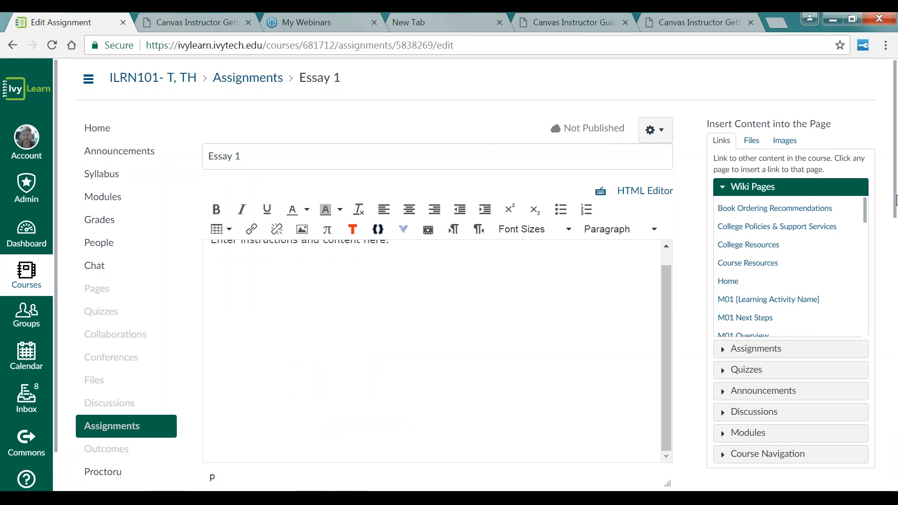
scroll(896, 199, "down", 1)
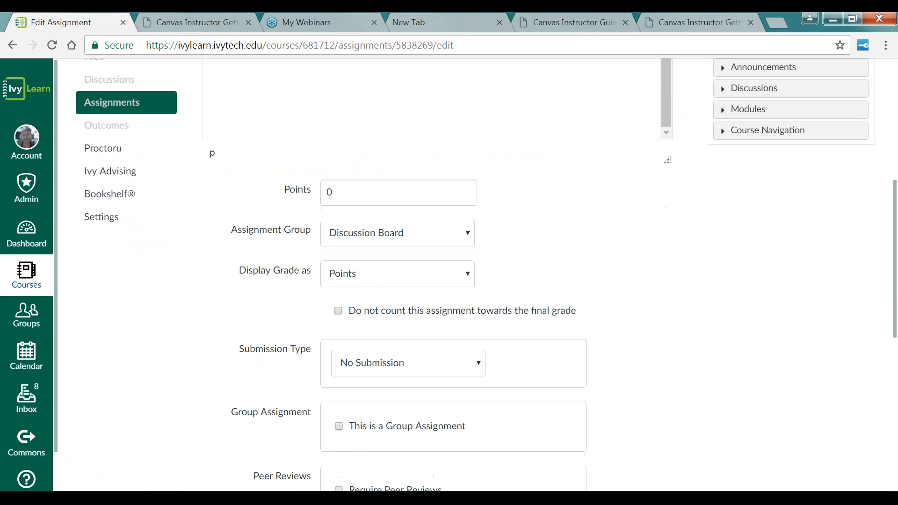
double_click(336, 193)
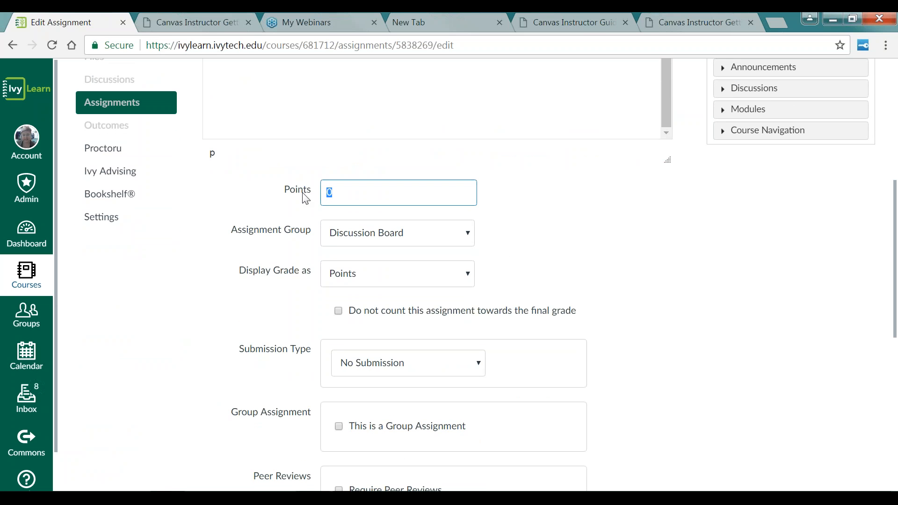
type("2")
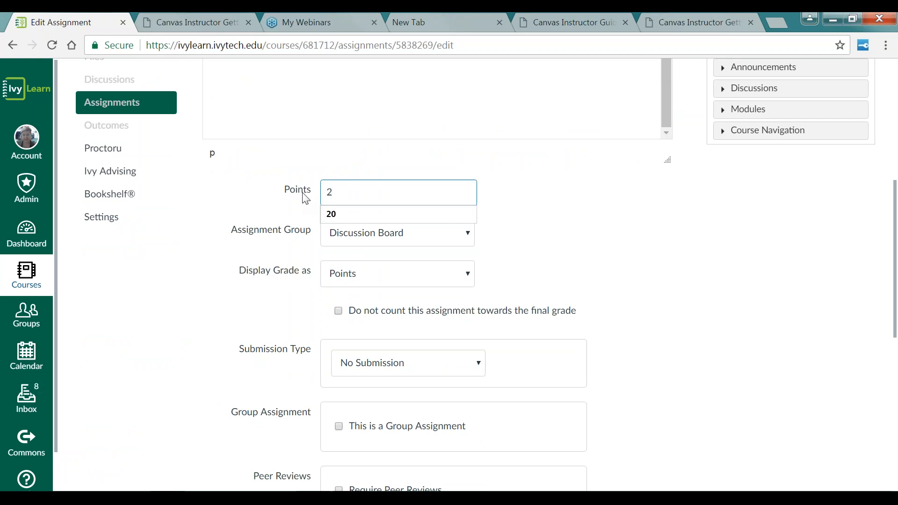
Step: Create a new assignment group named Essays and place the assignment in it
left_click(471, 241)
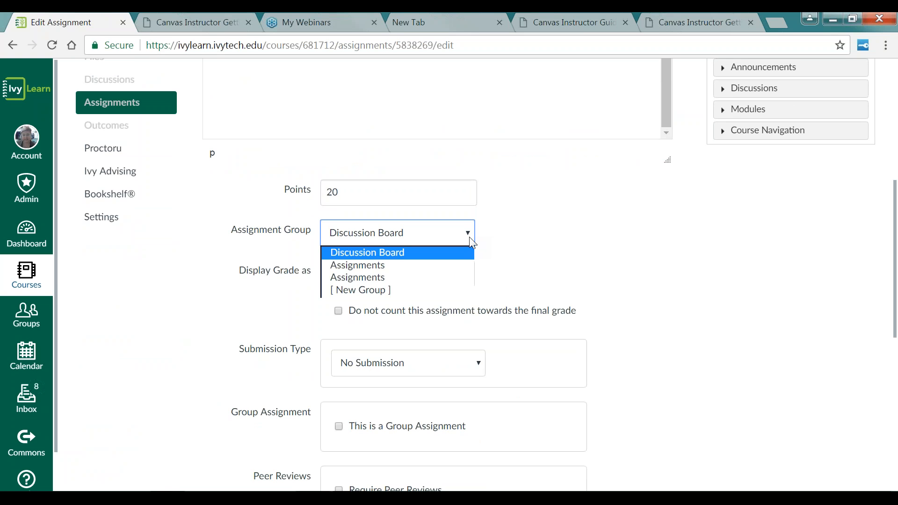
left_click(388, 290)
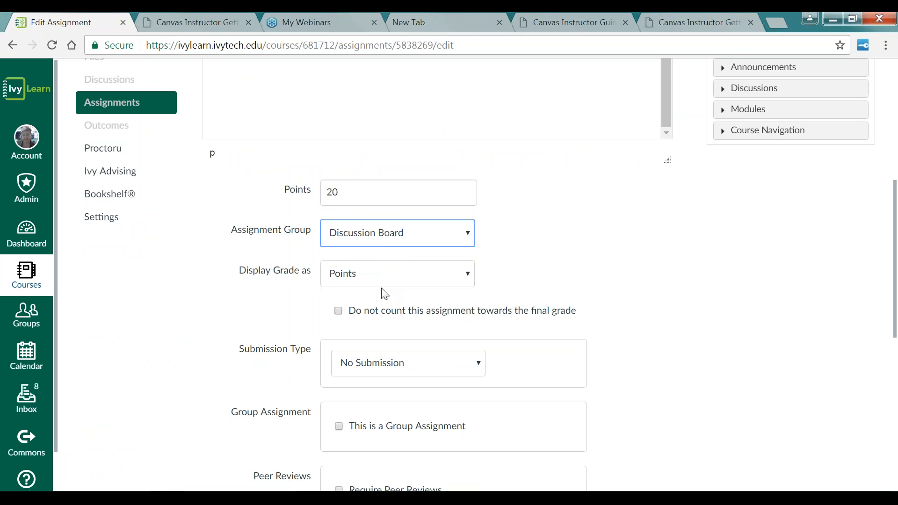
left_click(399, 278)
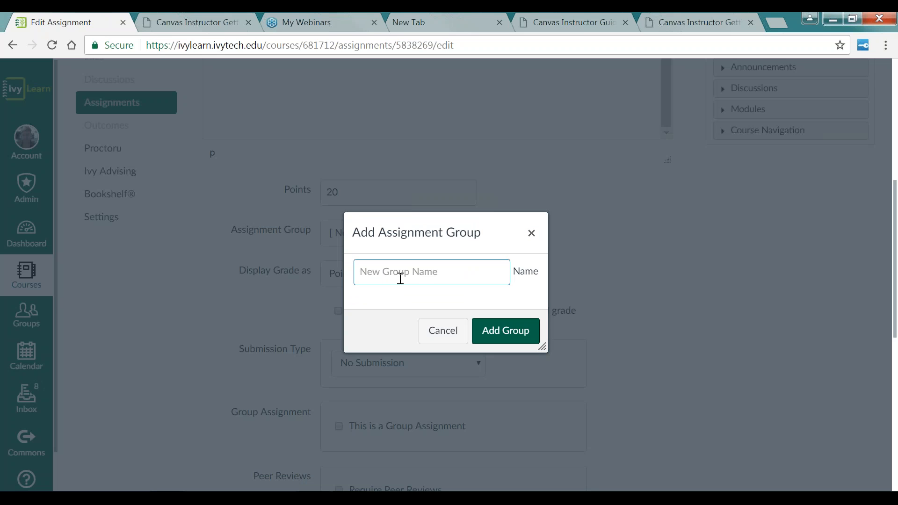
type("Essays")
left_click(503, 330)
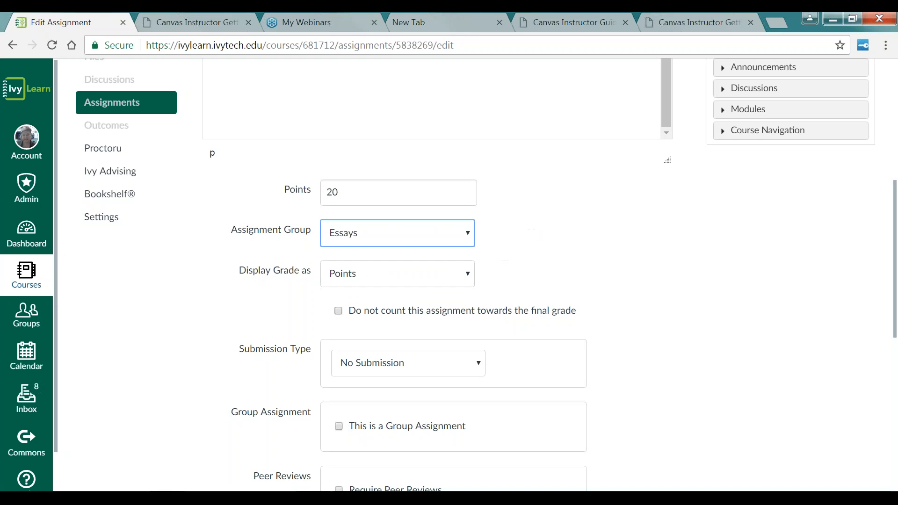
left_click(468, 275)
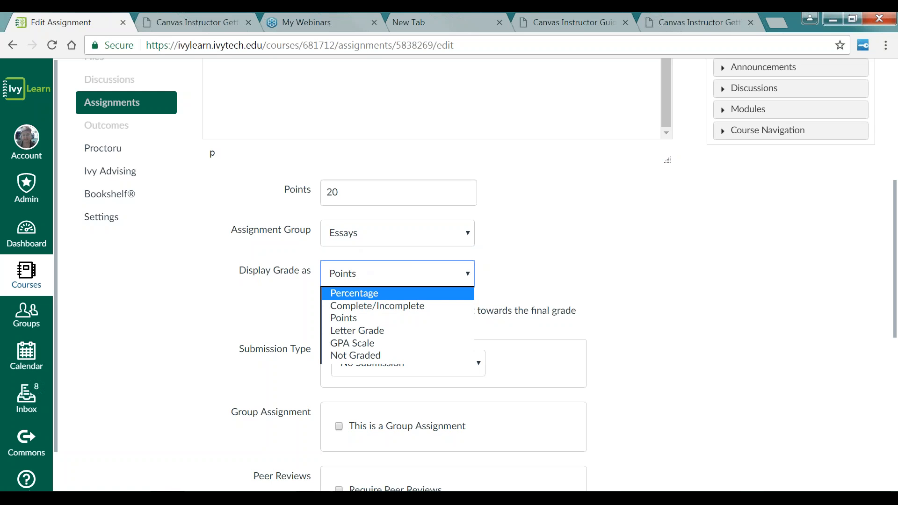
left_click(525, 276)
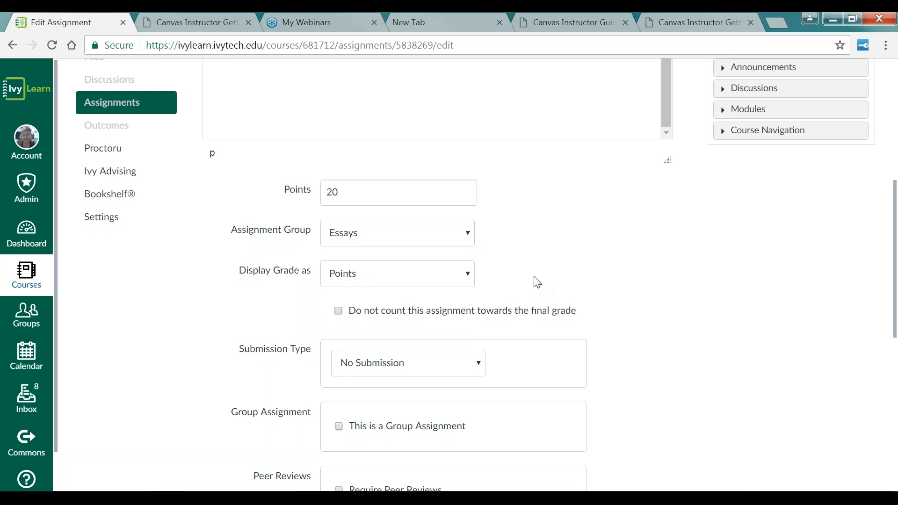
Step: Set the submission type to Online with Text Entry, Website URL, Media Recordings and File Uploads allowed
scroll(536, 281, "down", 3)
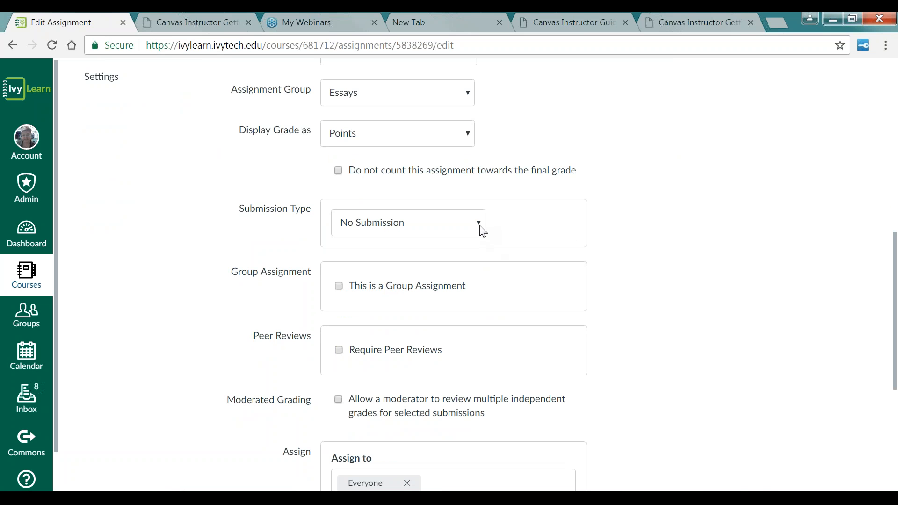
left_click(480, 226)
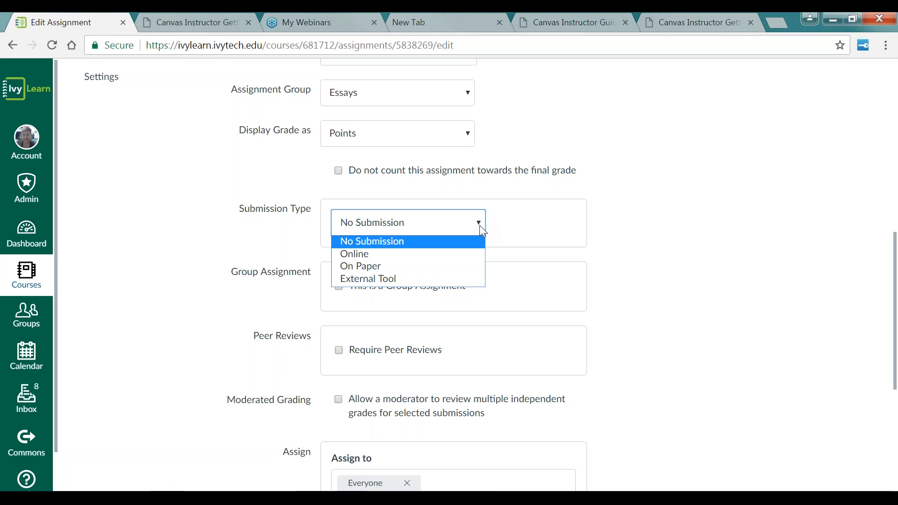
left_click(363, 266)
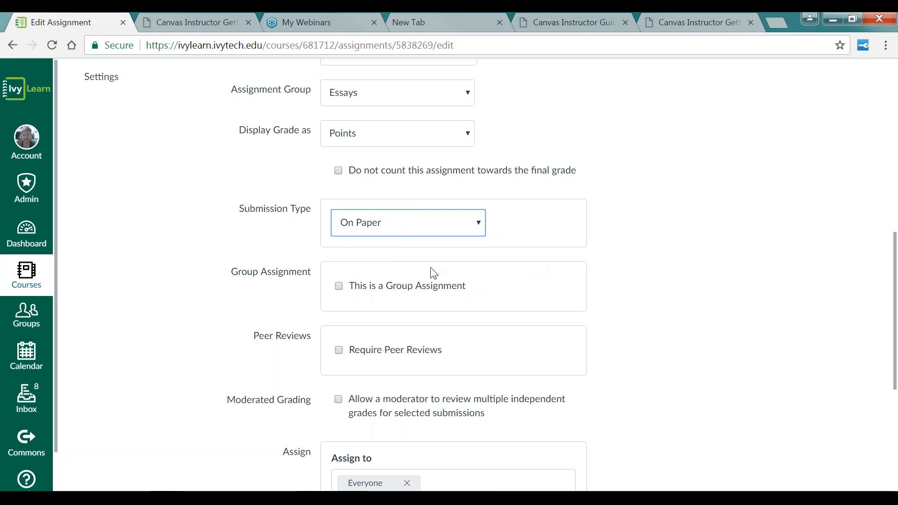
left_click(480, 229)
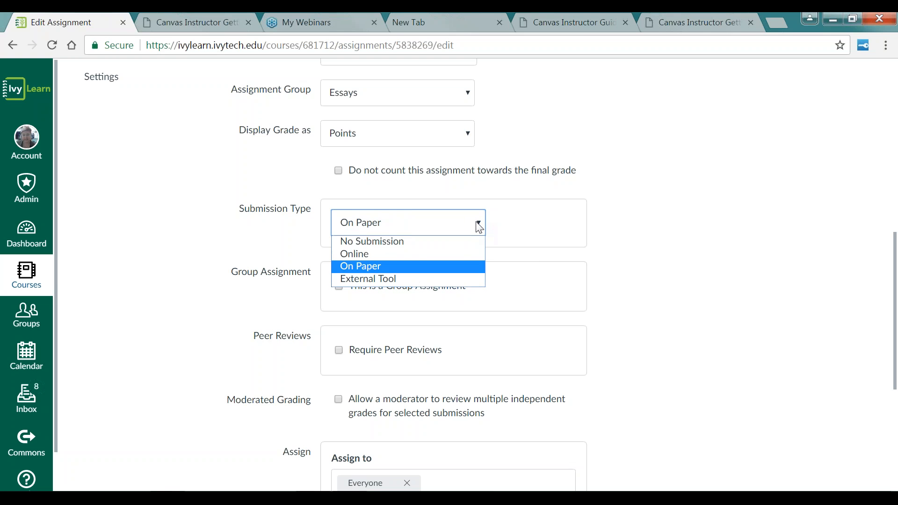
left_click(387, 255)
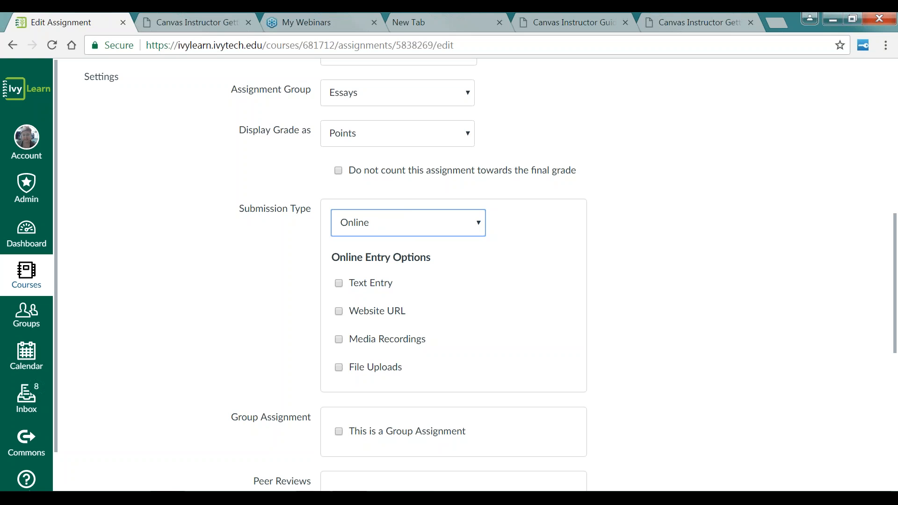
left_click(339, 287)
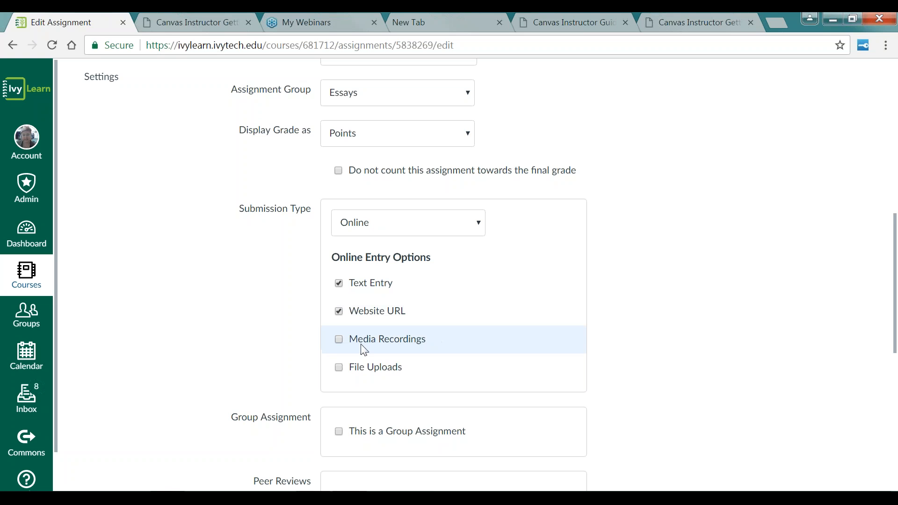
left_click(338, 341)
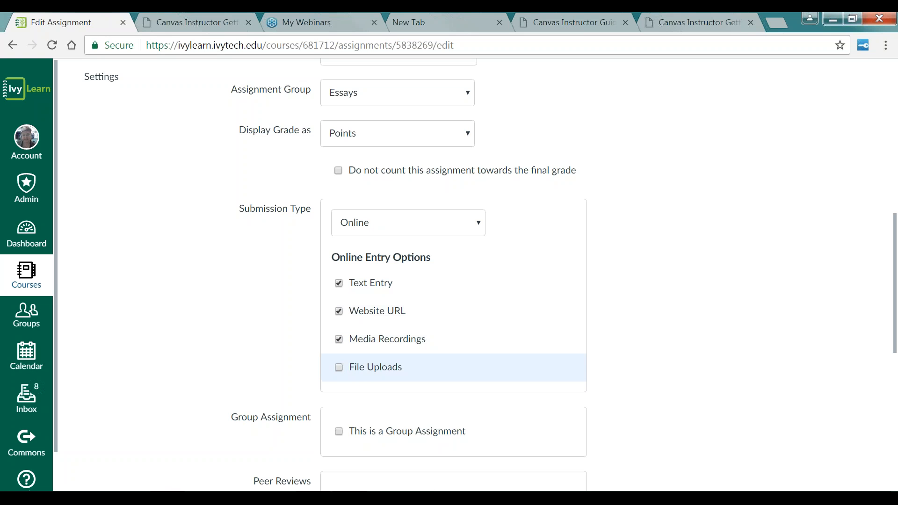
left_click(339, 369)
Step: Set the due date to Mar 10 at 11:59pm, then save and publish the assignment
scroll(602, 375, "down", 2)
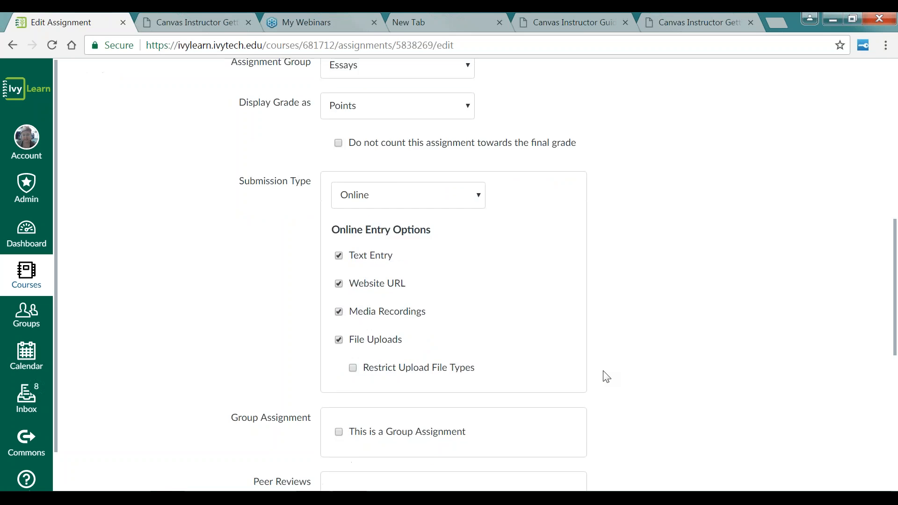
scroll(675, 378, "down", 7)
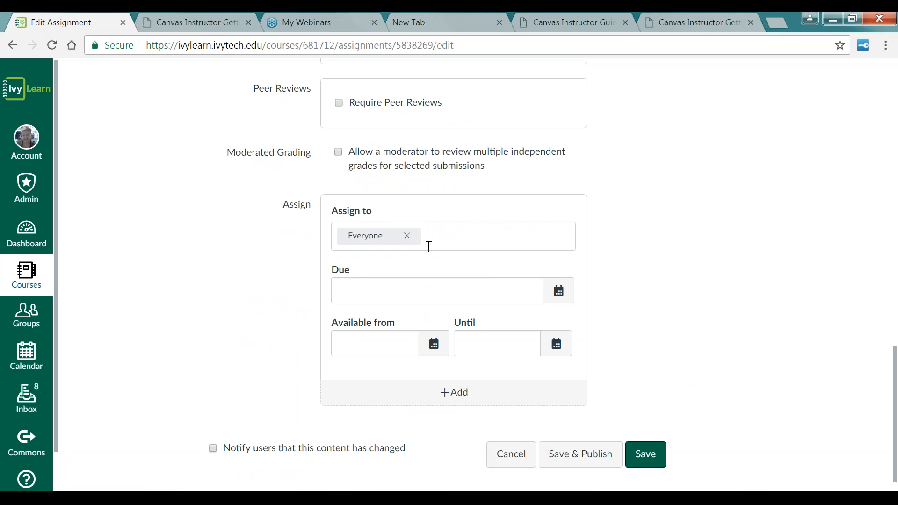
left_click(561, 293)
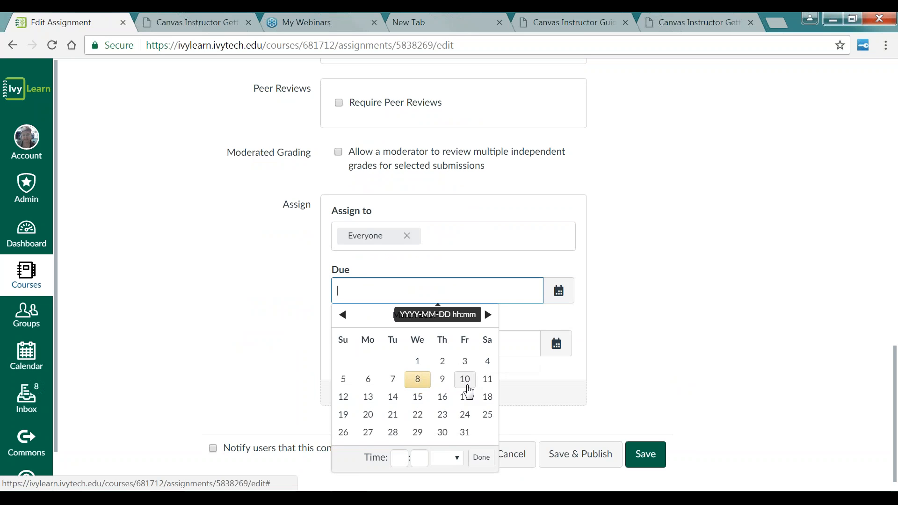
left_click(467, 387)
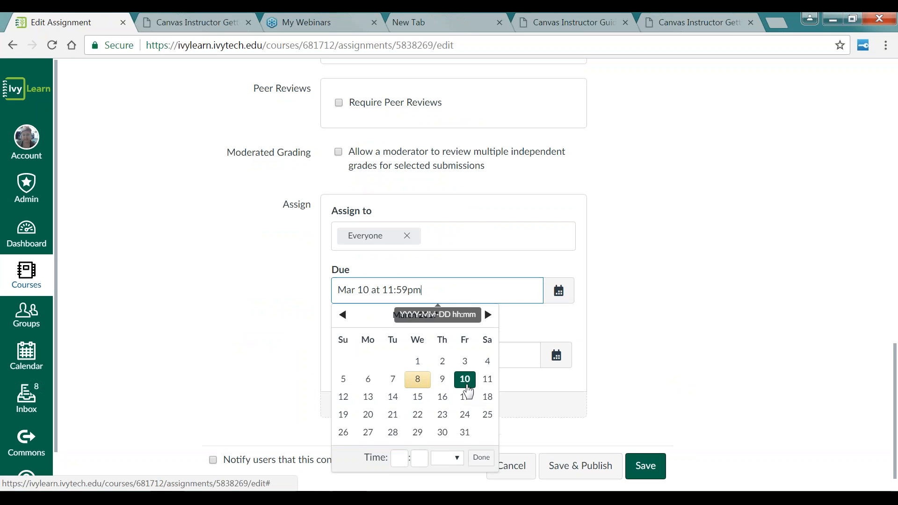
left_click(659, 379)
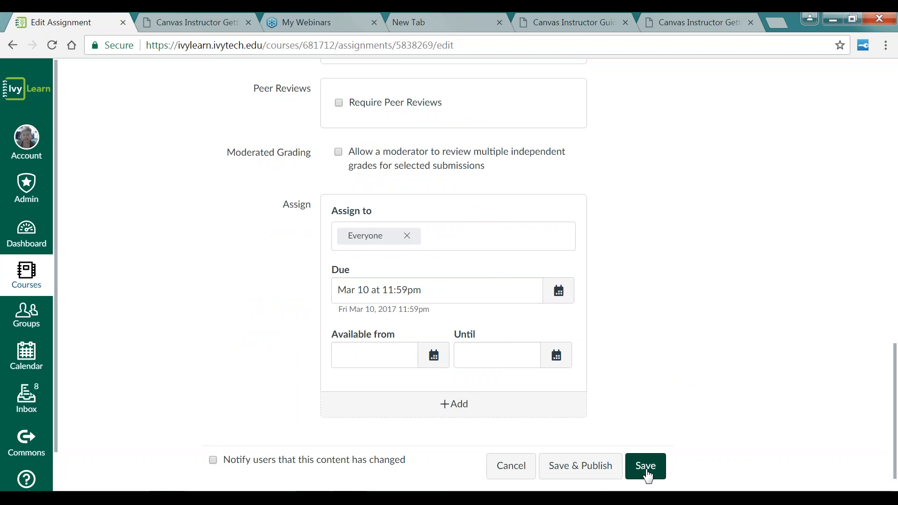
left_click(597, 475)
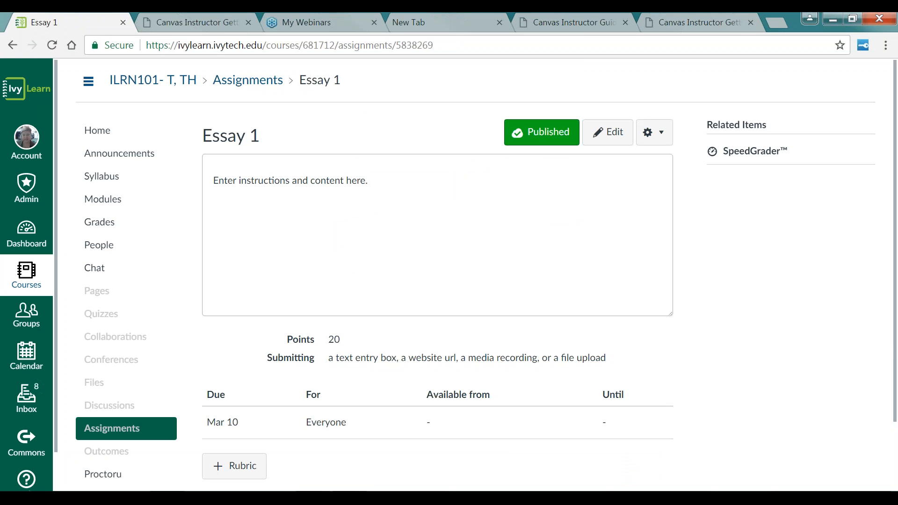
Step: Open the calendar from the dashboard, then return to the dashboard
left_click(29, 232)
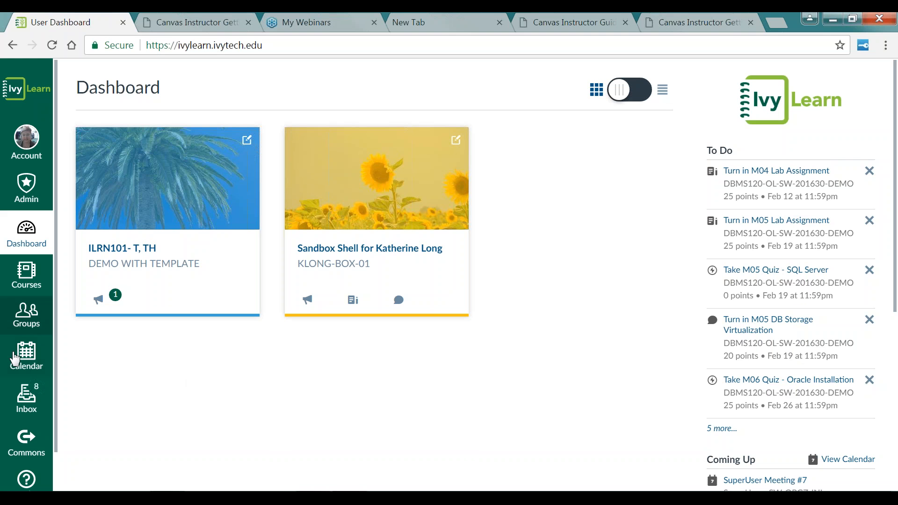
left_click(26, 360)
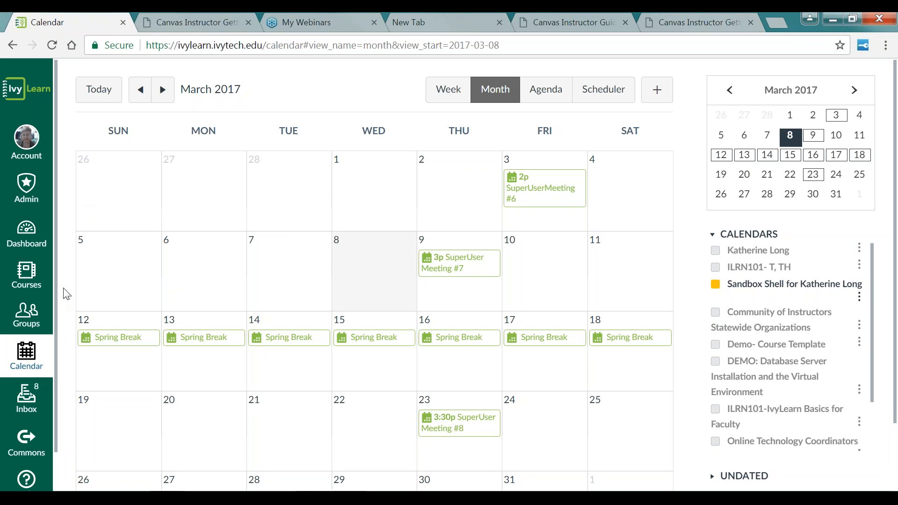
left_click(26, 233)
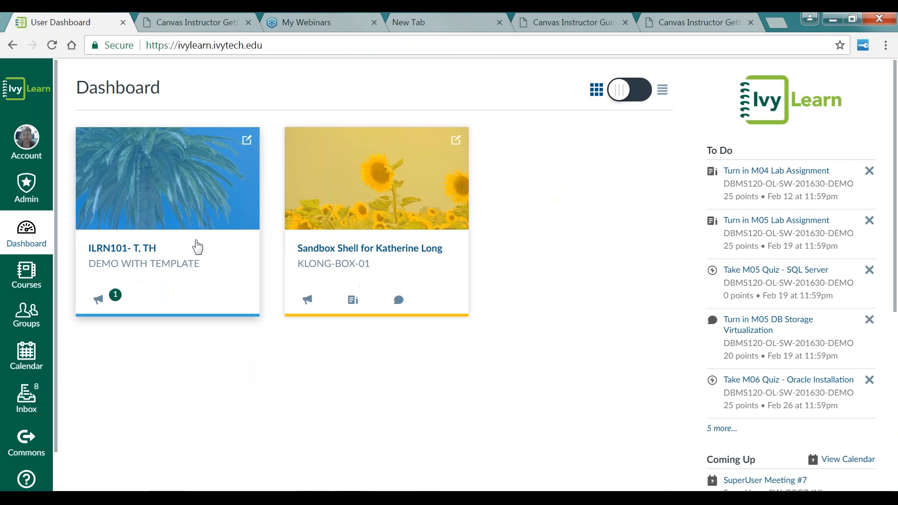
Step: Open the Sandbox Shell course and go to its course settings
left_click(370, 248)
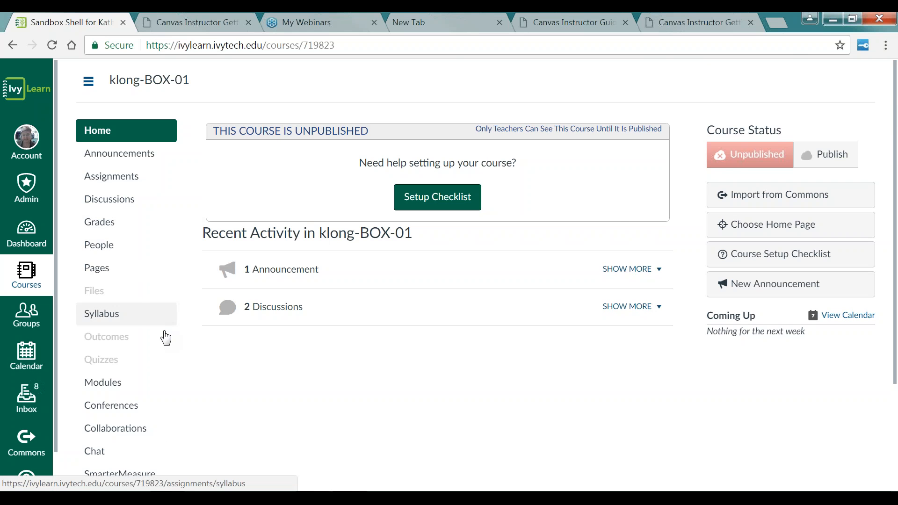
scroll(170, 345, "down", 2)
scroll(171, 345, "down", 1)
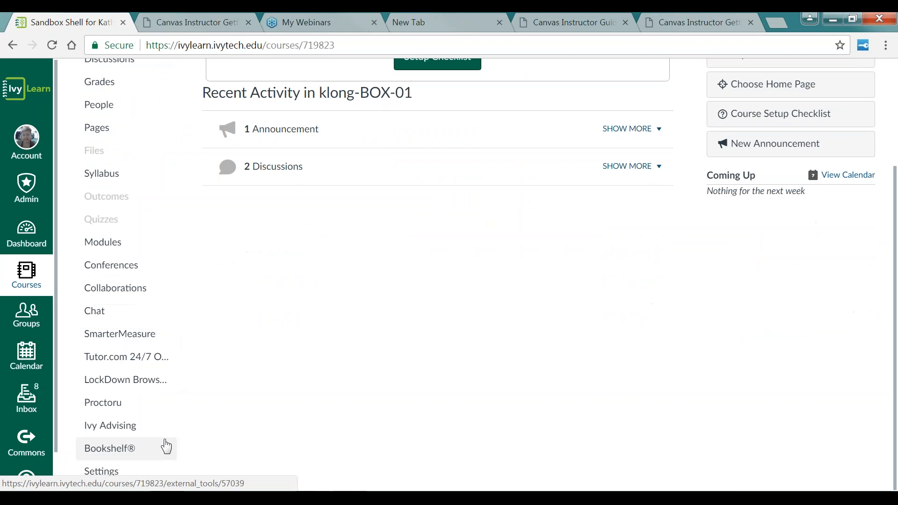
left_click(112, 474)
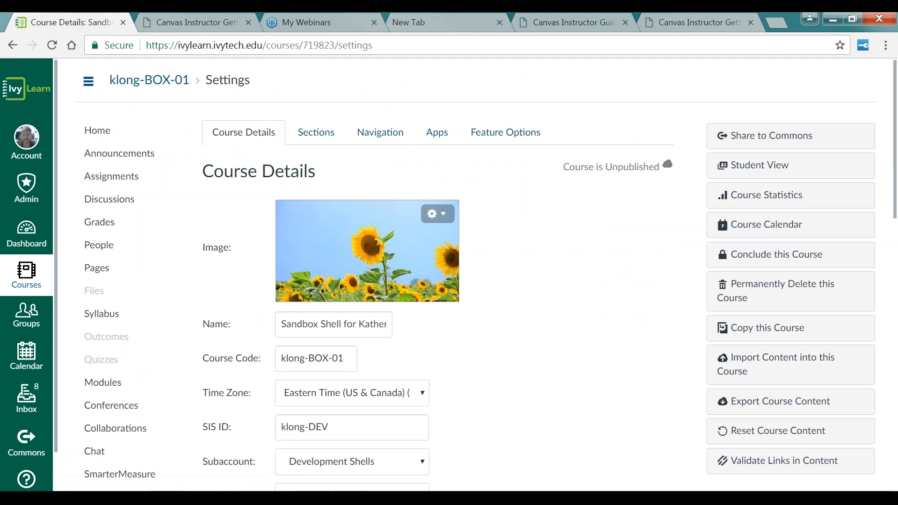
Step: Enter Student View and open the course calendar as the test student, then return to the course home
left_click(749, 167)
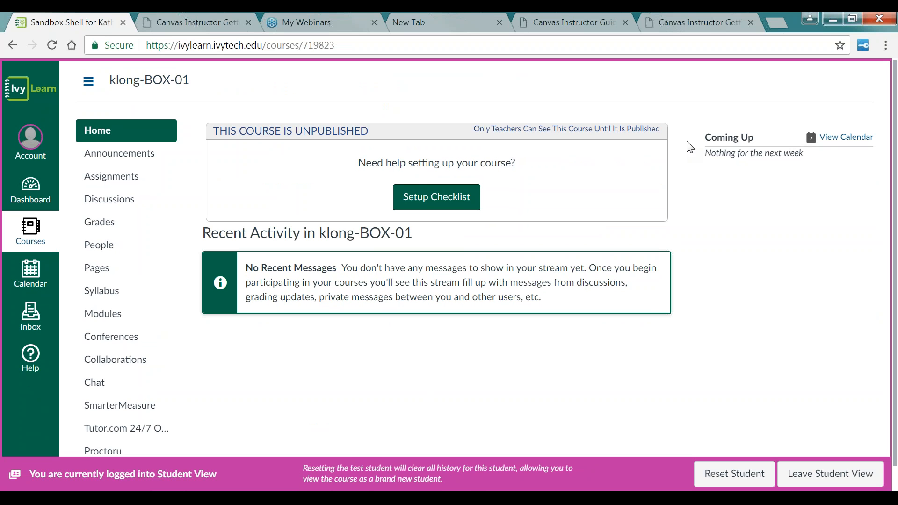
left_click(838, 139)
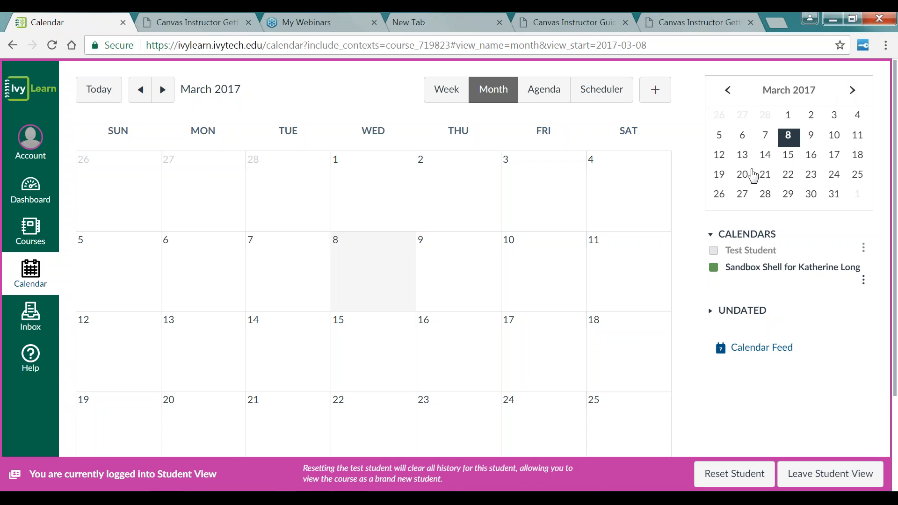
left_click(745, 178)
left_click(11, 47)
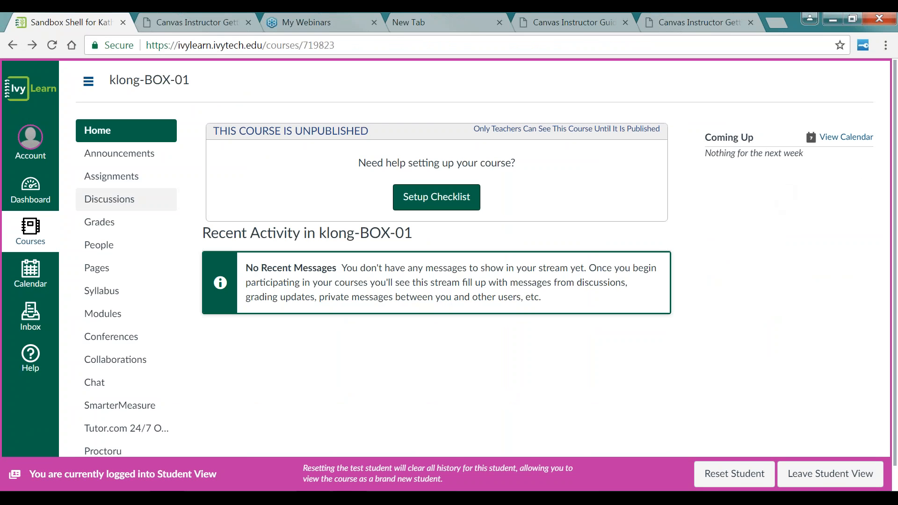
Step: Review the test student's grades page, then leave Student View and look over the course gradebook
left_click(102, 223)
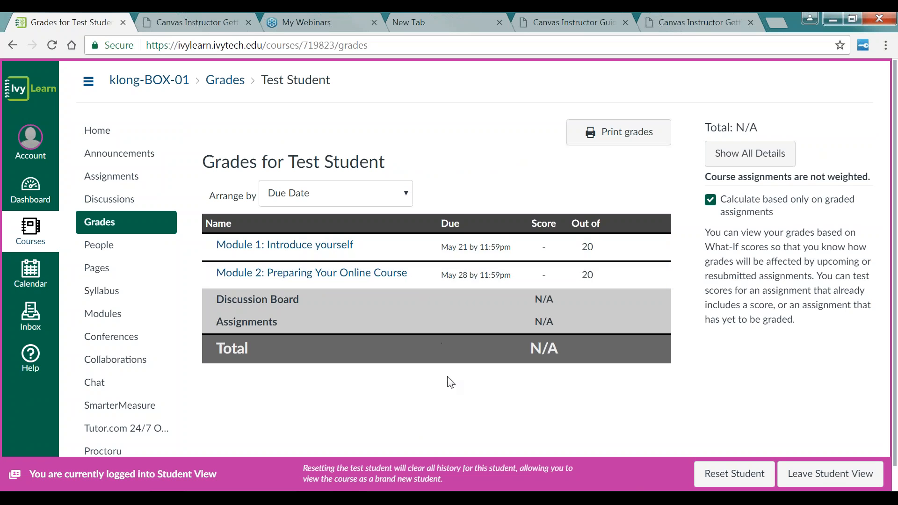
scroll(452, 383, "down", 1)
scroll(456, 386, "up", 1)
left_click(829, 482)
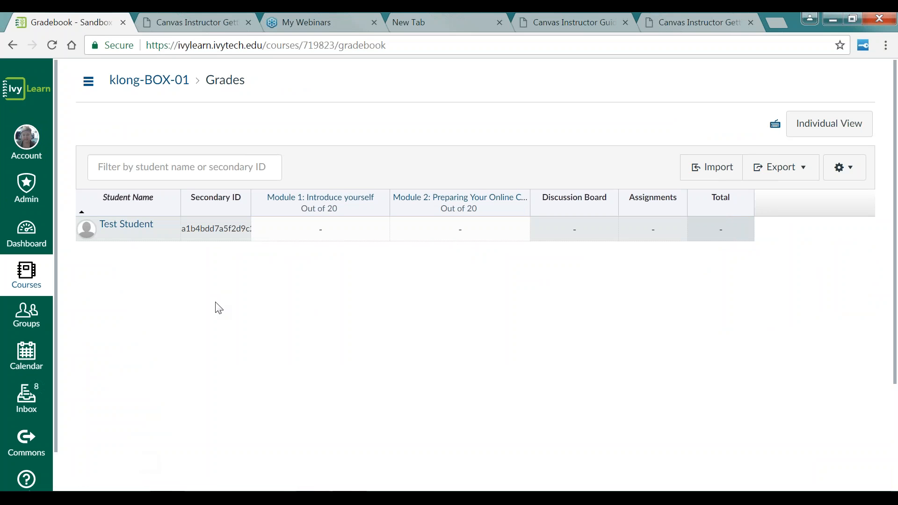
mouse_move(360, 210)
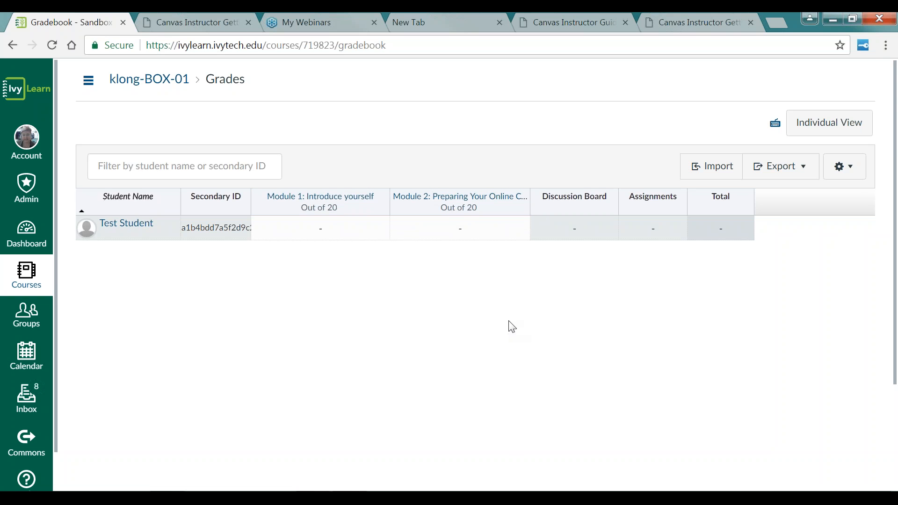
scroll(503, 326, "down", 3)
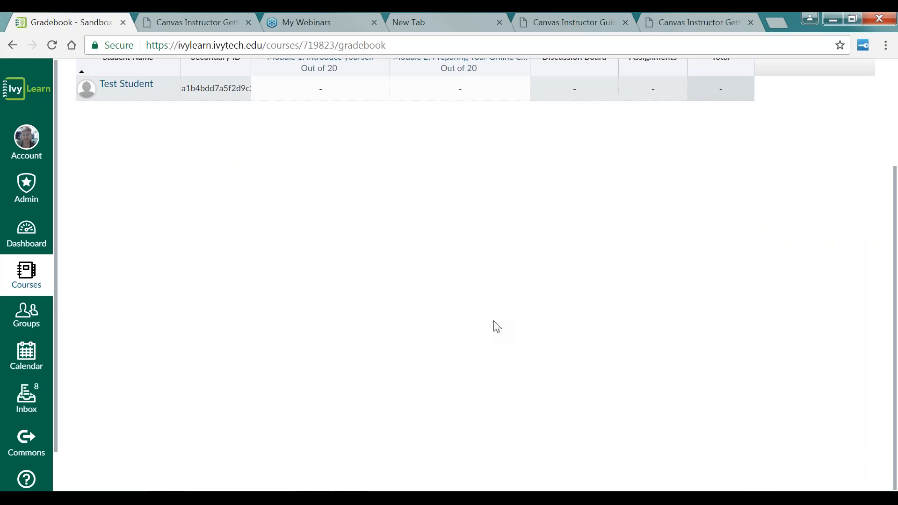
scroll(497, 326, "up", 3)
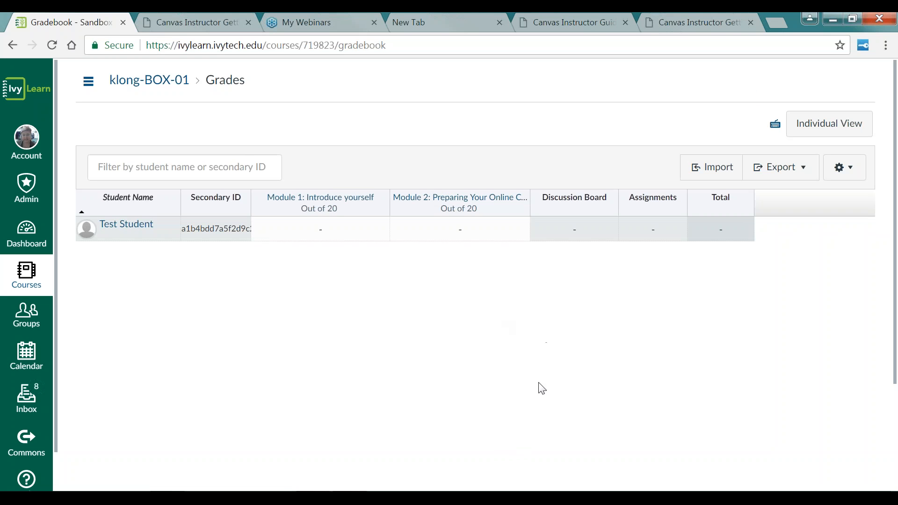